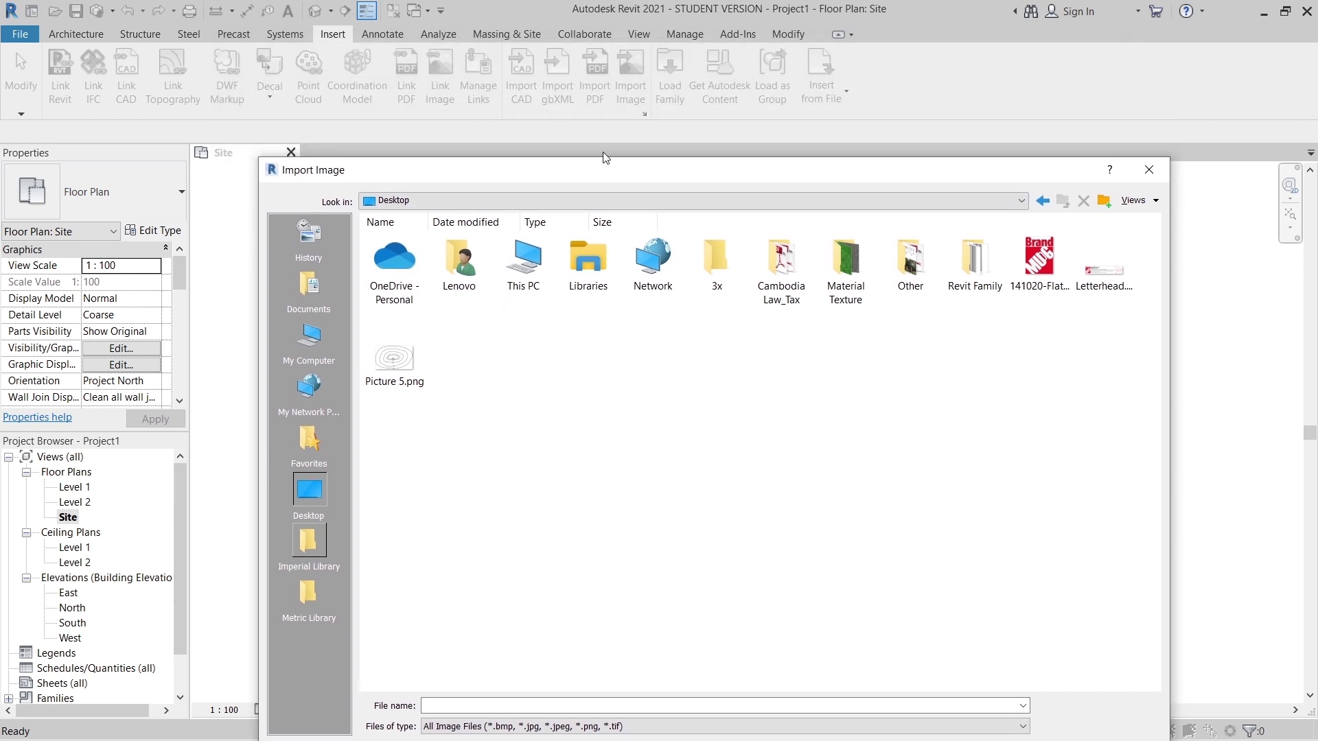
Step: Import the image Picture 5.png from the Desktop and place it midway between the four elevation markers in the Site plan
{"action": "left_click_drag", "start_coordinate": [629, 183], "coordinate": [611, 152]}
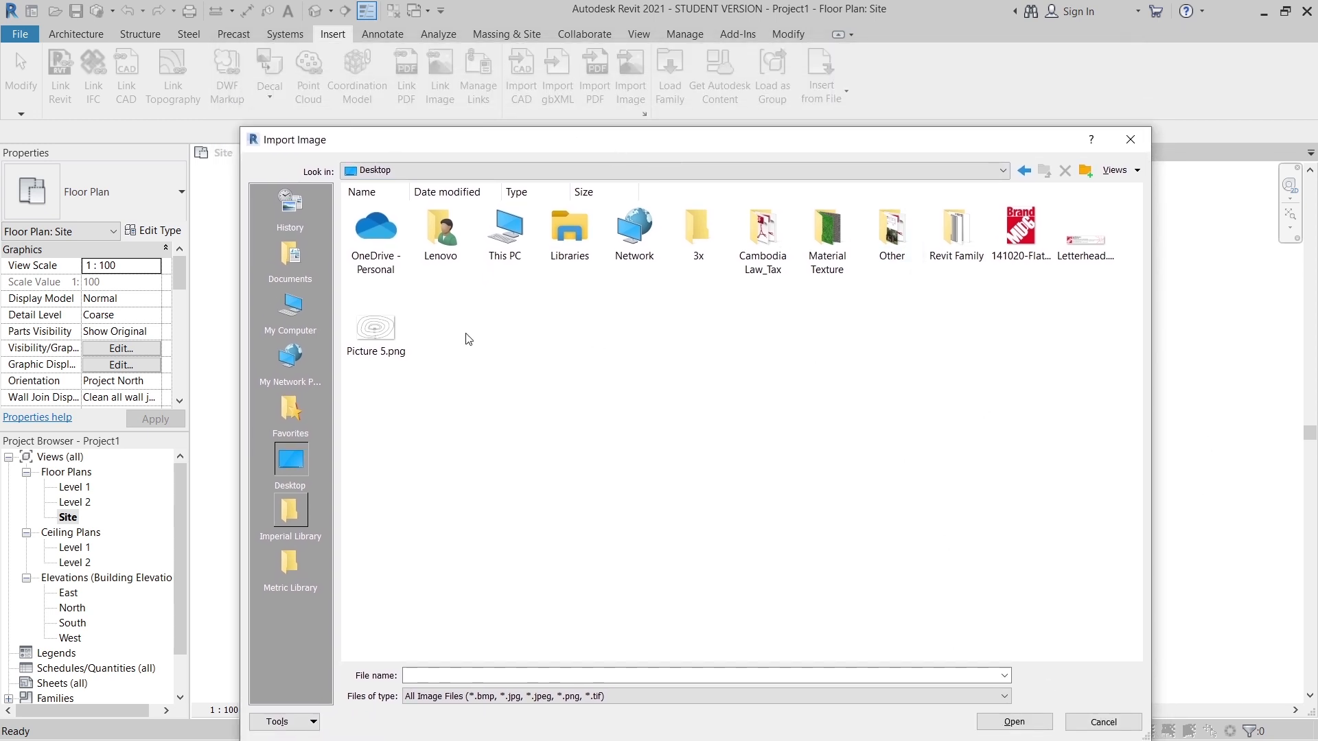
{"action": "left_click", "coordinate": [407, 347]}
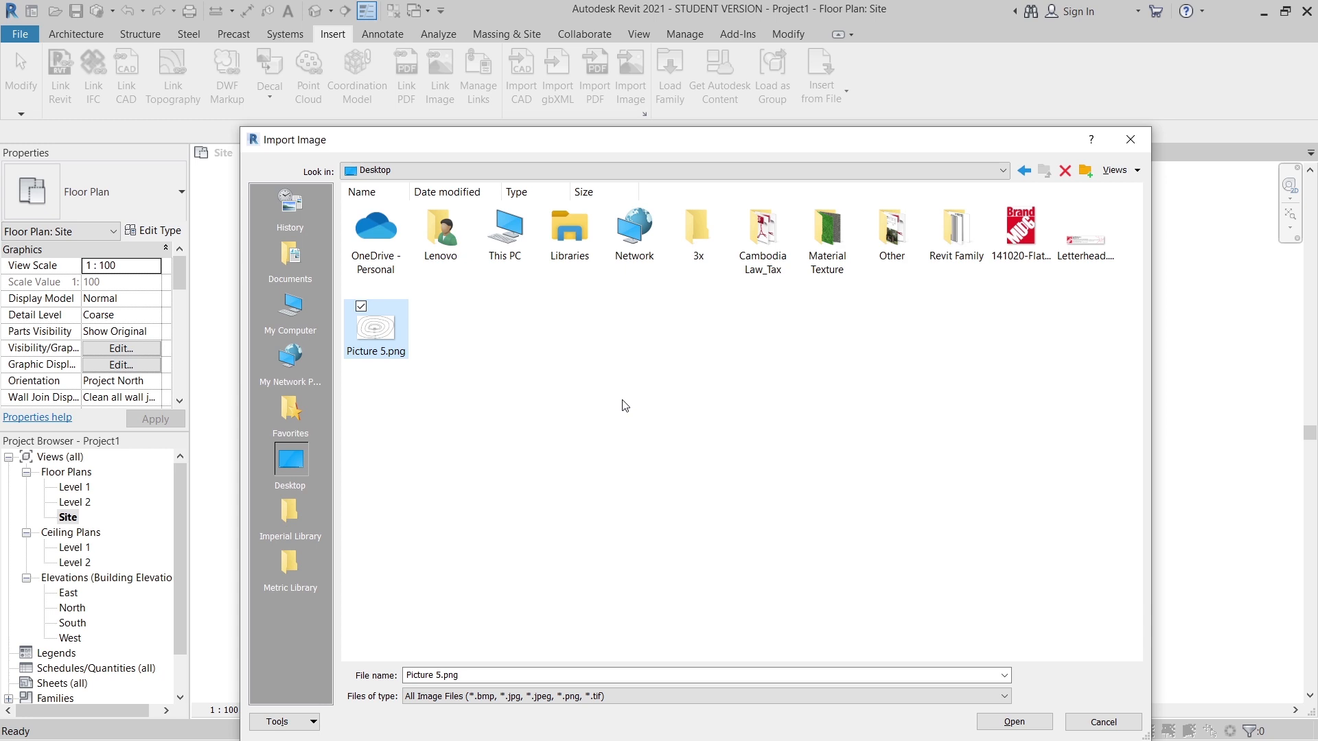
{"action": "left_click_drag", "start_coordinate": [786, 140], "coordinate": [782, 54]}
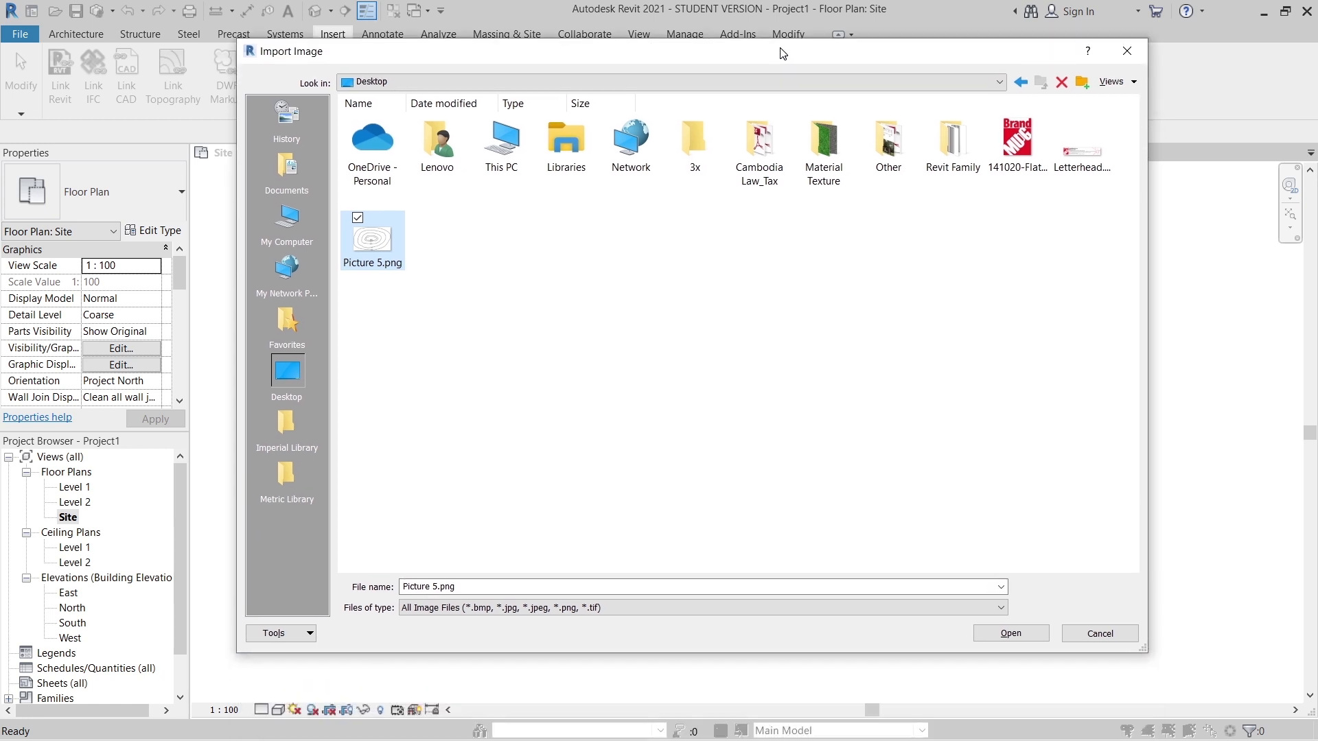
{"action": "left_click", "coordinate": [1011, 632]}
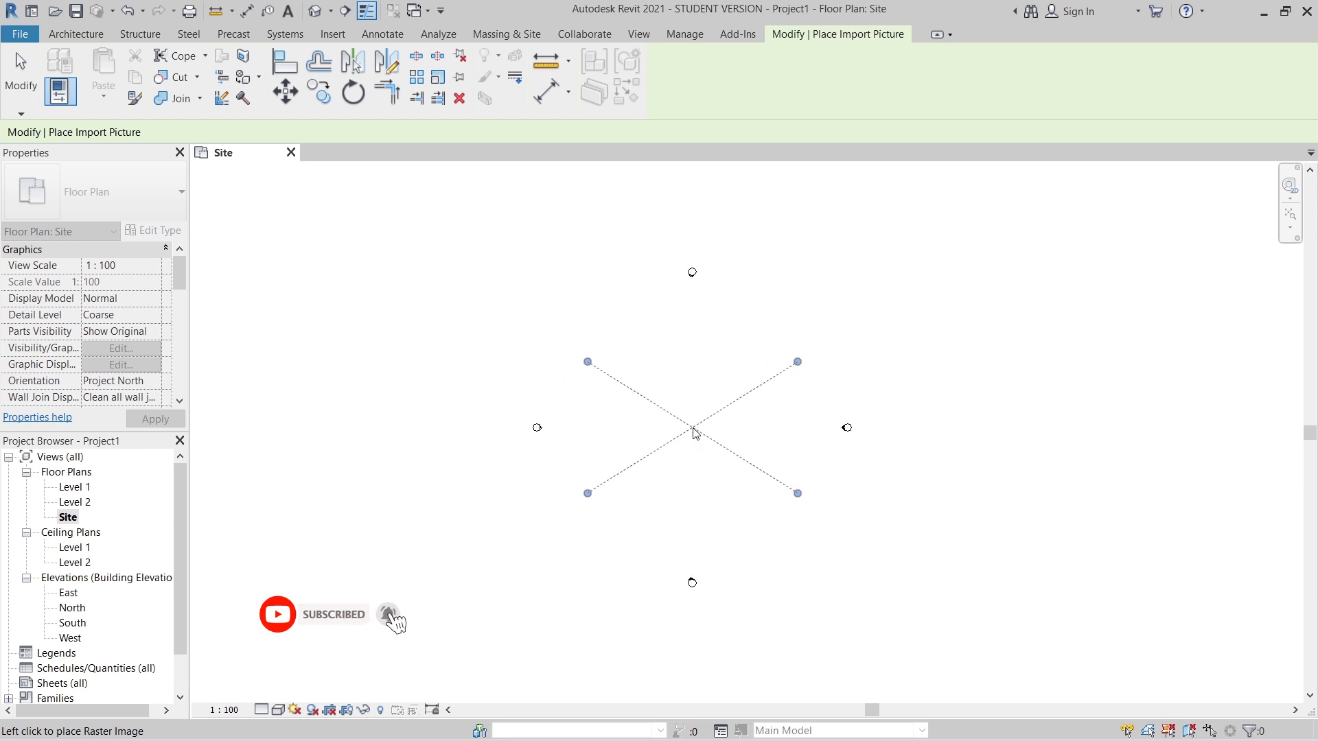
{"action": "left_click", "coordinate": [694, 433]}
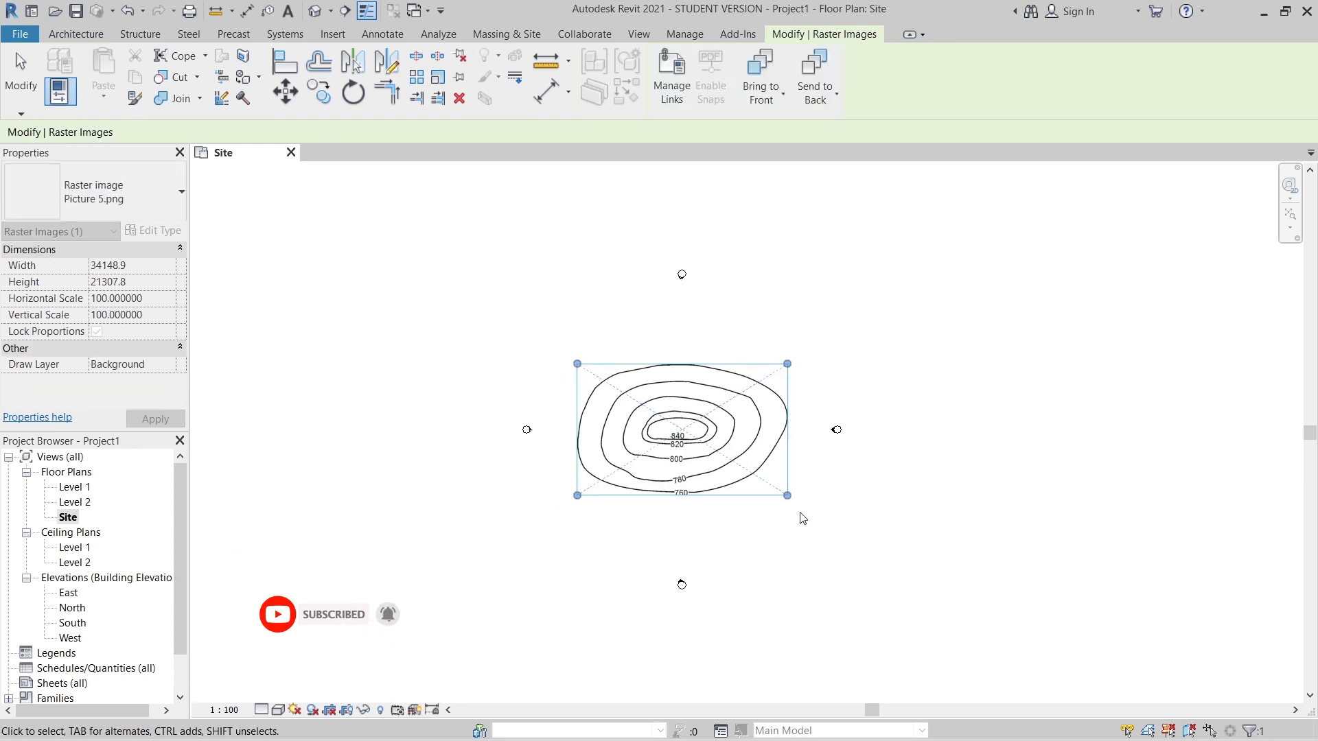
{"action": "scroll", "coordinate": [696, 535], "scroll_direction": "up", "scroll_amount": 2}
{"action": "scroll", "coordinate": [695, 535], "scroll_direction": "up", "scroll_amount": 3}
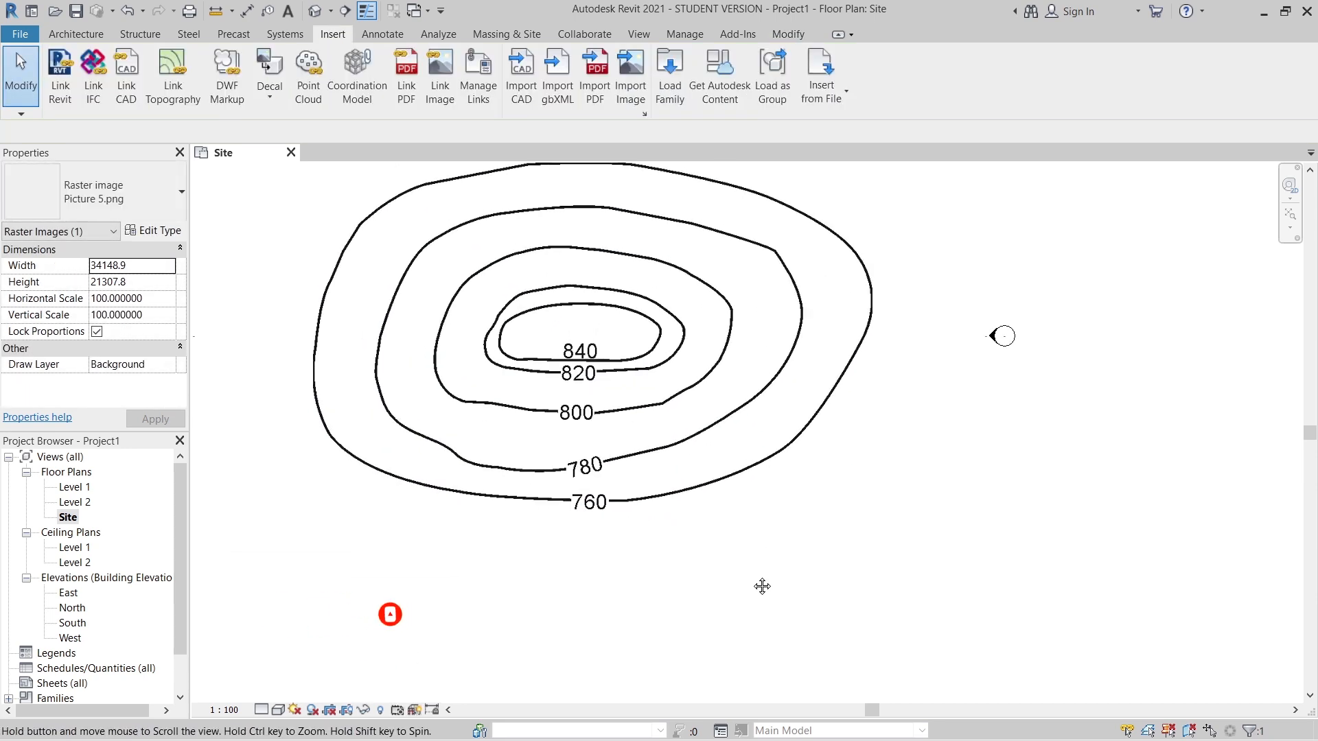
{"action": "scroll", "coordinate": [771, 597], "scroll_direction": "up", "scroll_amount": 2}
{"action": "scroll", "coordinate": [855, 523], "scroll_direction": "down", "scroll_amount": 3}
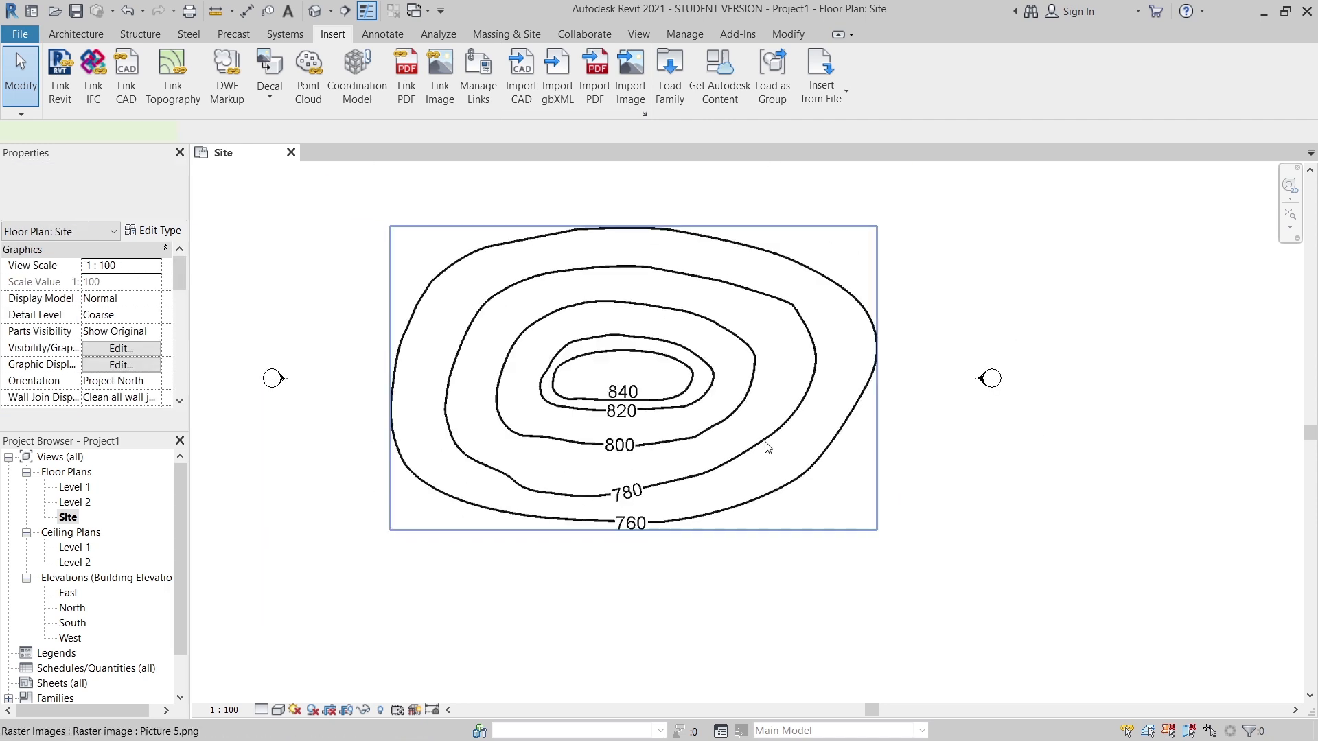
{"action": "middle_click_drag", "start_coordinate": [907, 508], "coordinate": [882, 567]}
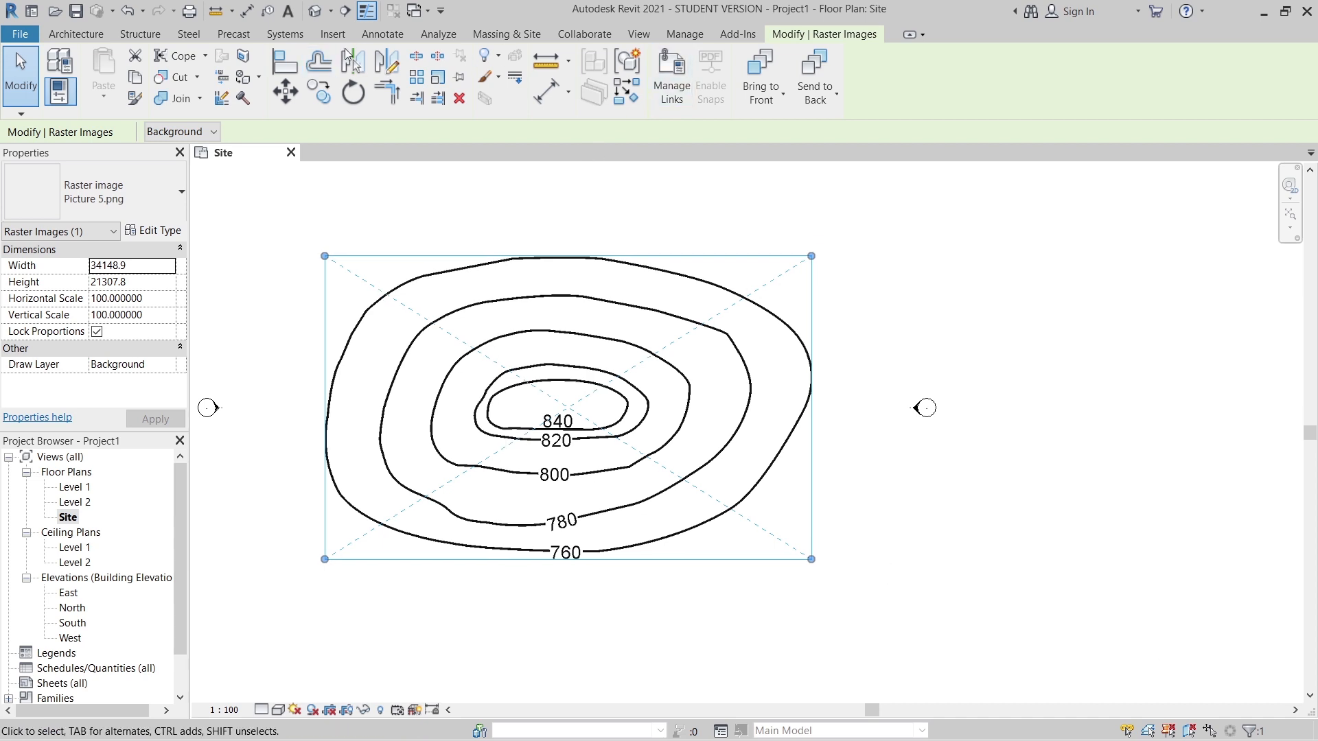
{"action": "left_click", "coordinate": [333, 34]}
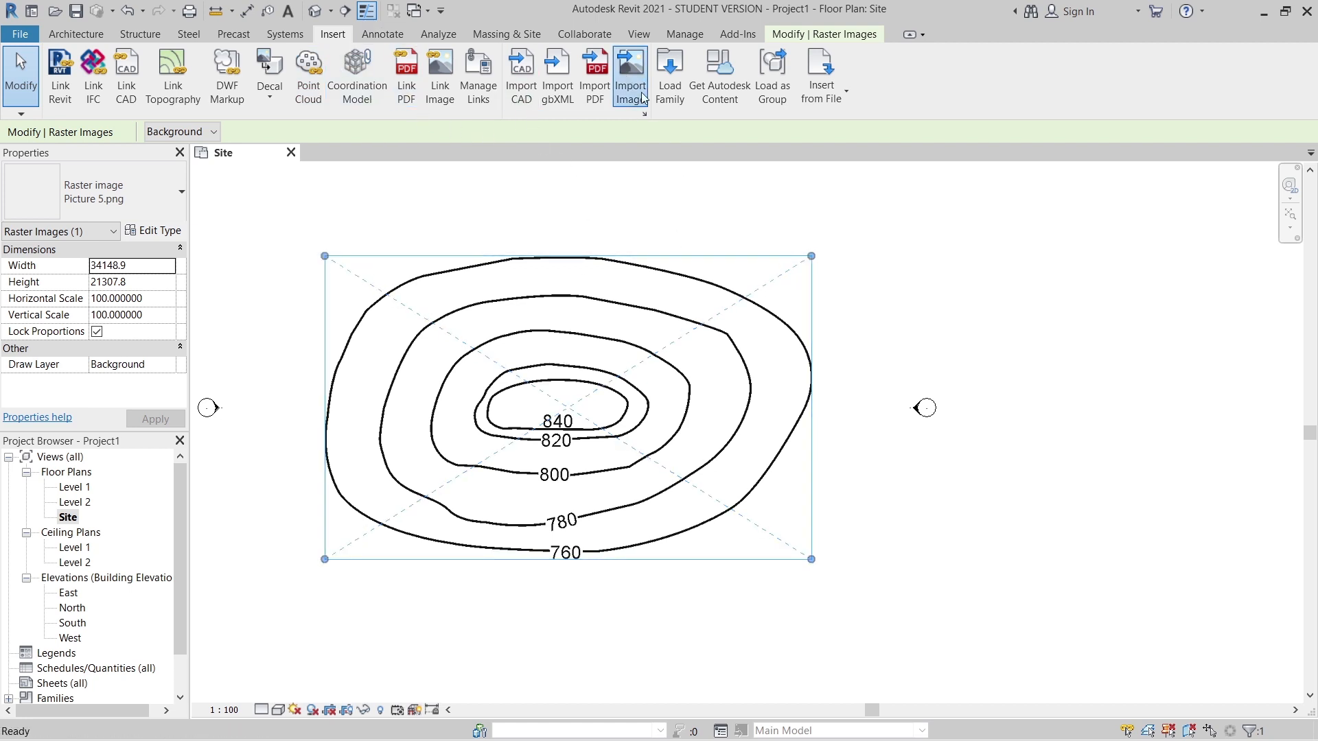
{"action": "left_click", "coordinate": [630, 75]}
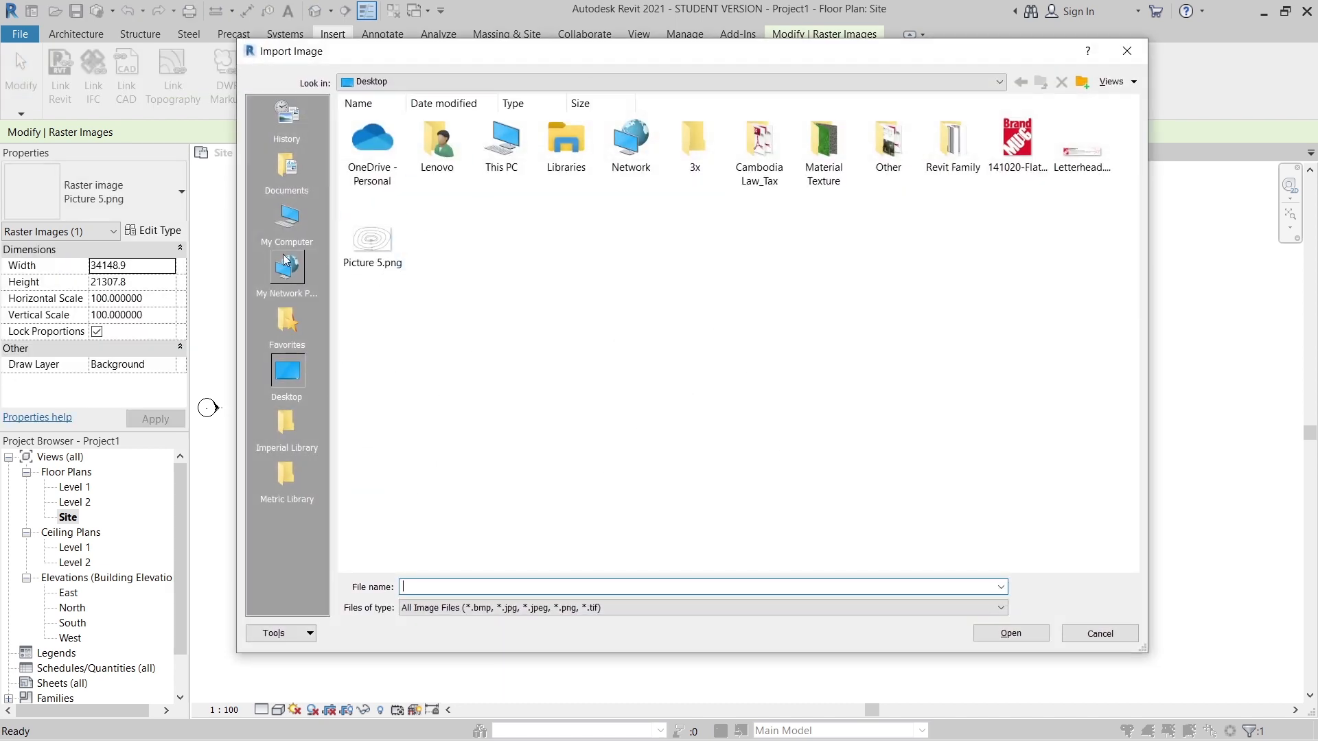
{"action": "left_click", "coordinate": [286, 218]}
{"action": "double_click", "coordinate": [420, 300]}
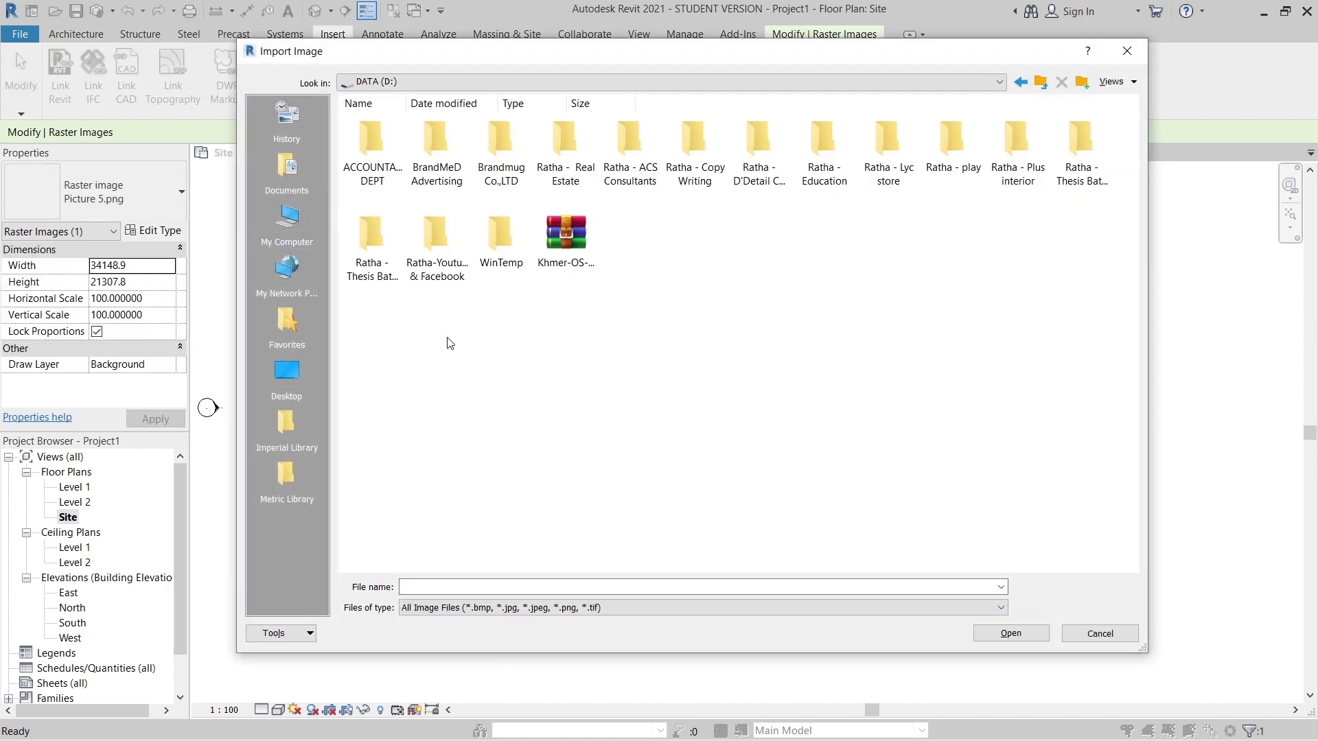
{"action": "left_click", "coordinate": [429, 283]}
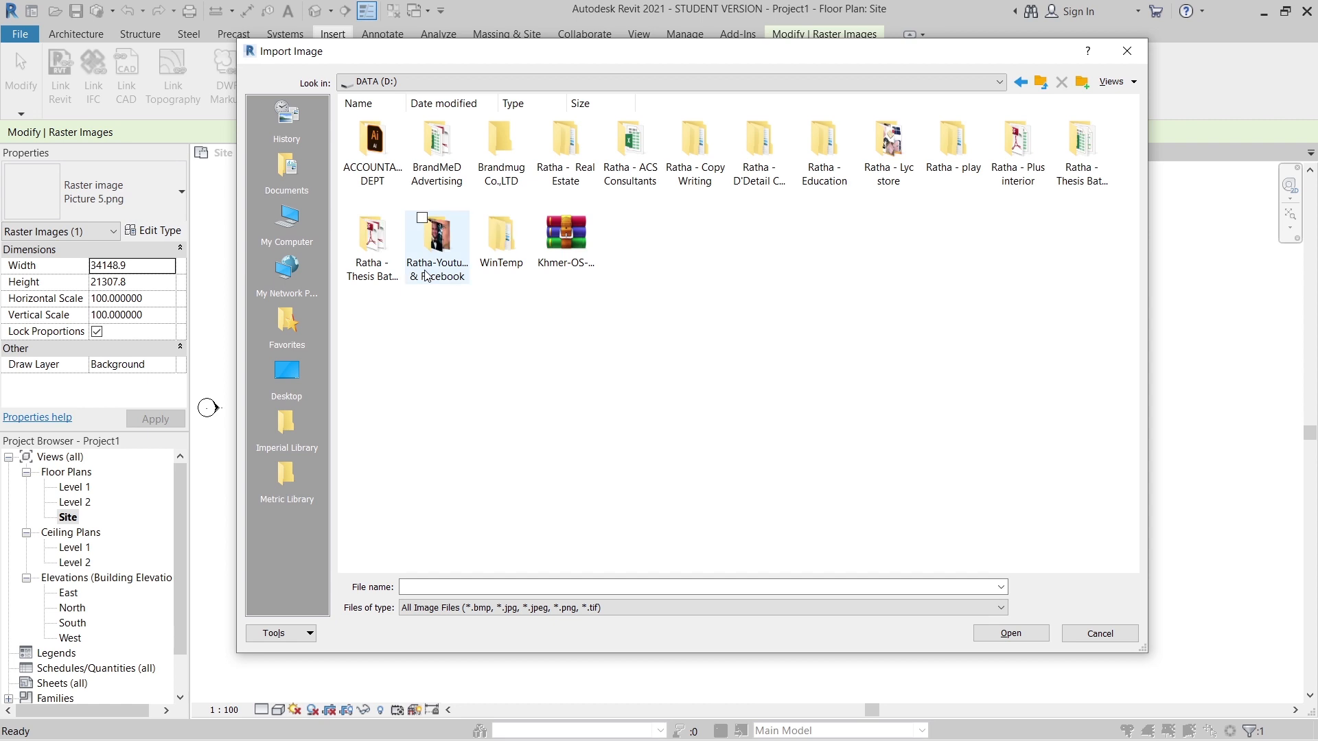
{"action": "double_click", "coordinate": [428, 283]}
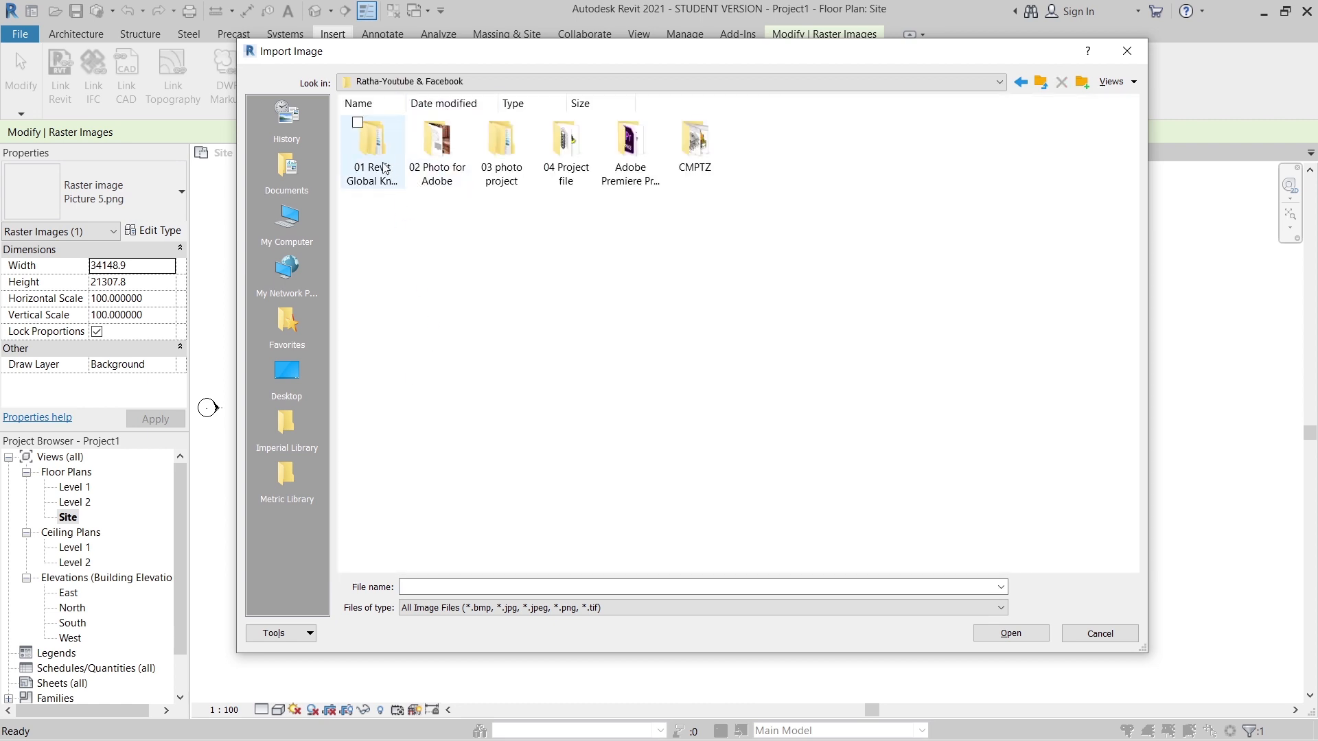
{"action": "double_click", "coordinate": [559, 170]}
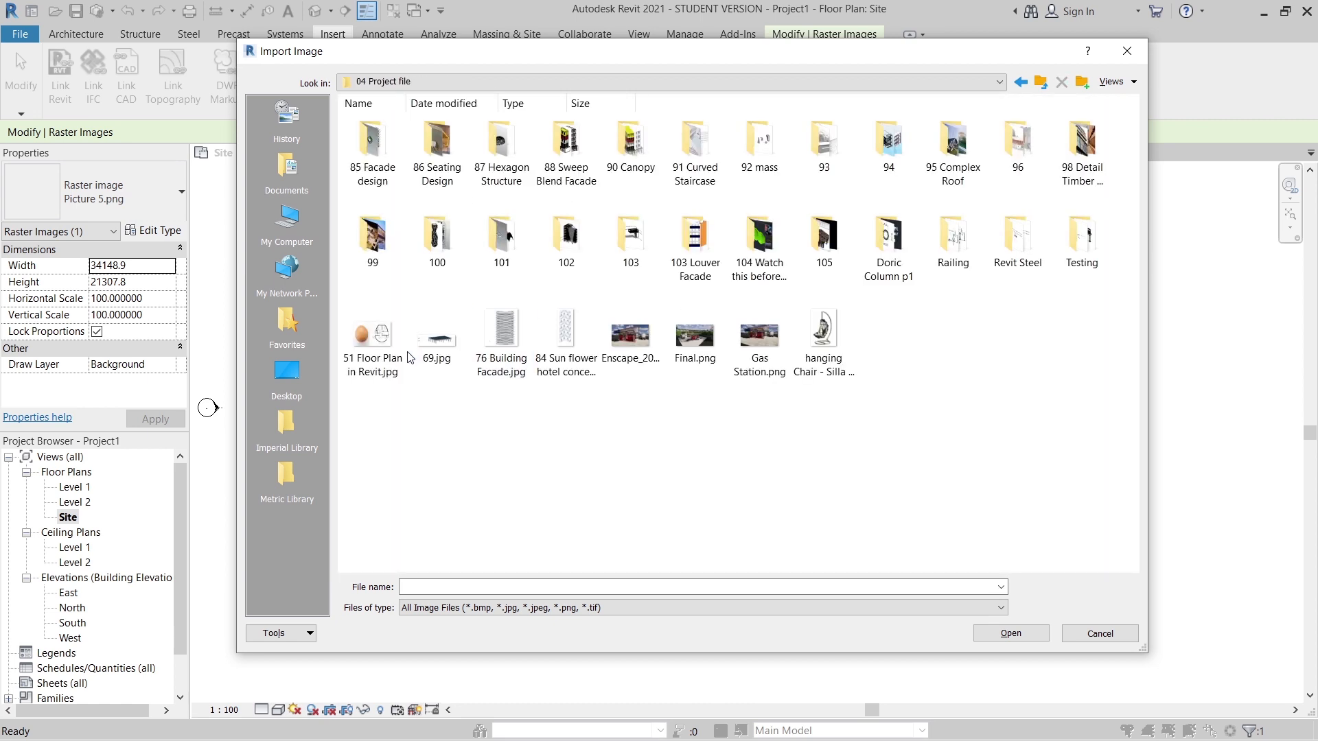
{"action": "left_click", "coordinate": [832, 255]}
{"action": "double_click", "coordinate": [832, 253]}
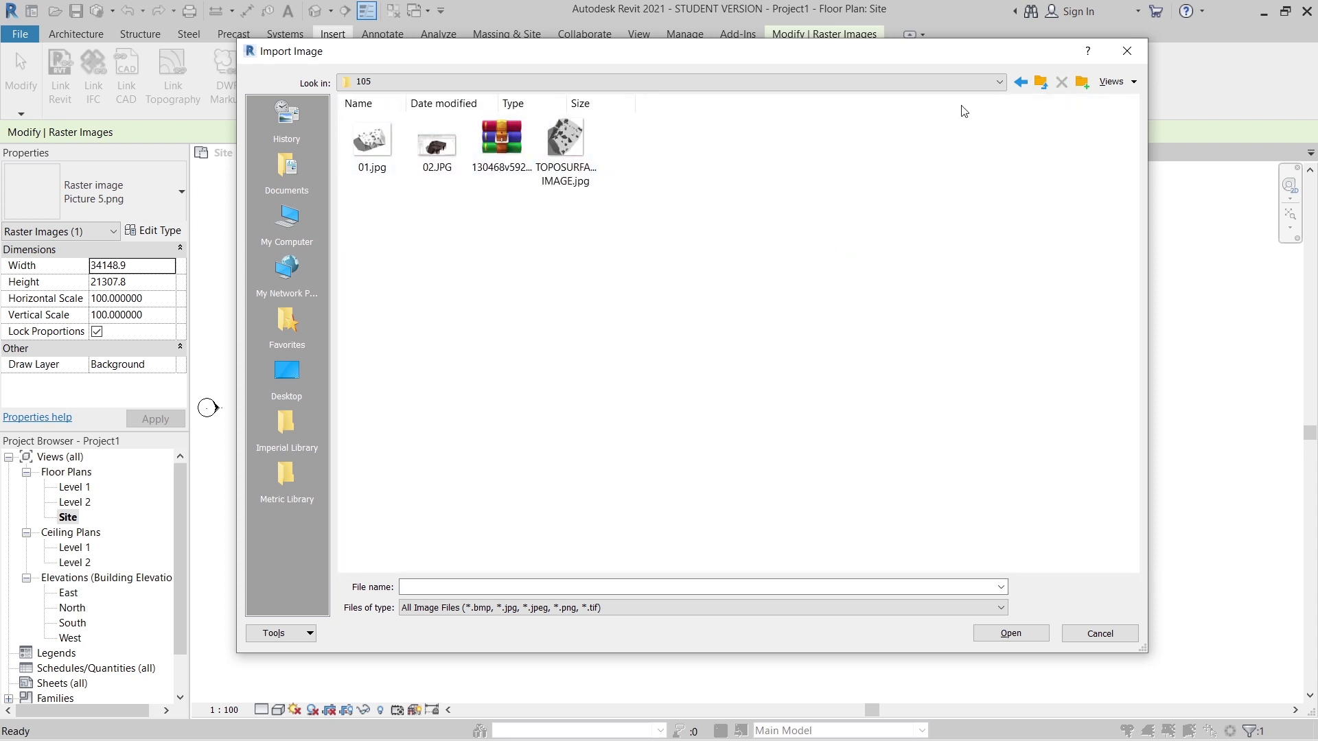
{"action": "left_click", "coordinate": [1019, 82]}
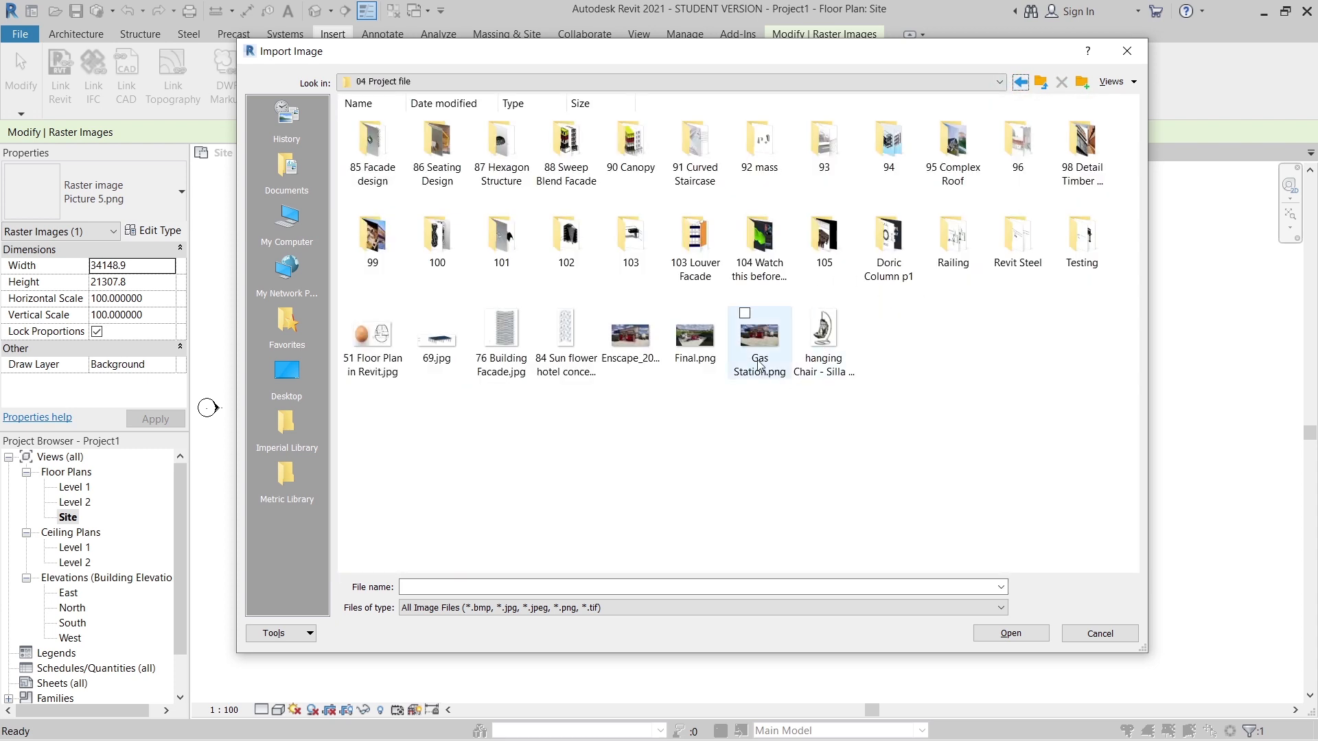
{"action": "left_click", "coordinate": [1139, 61]}
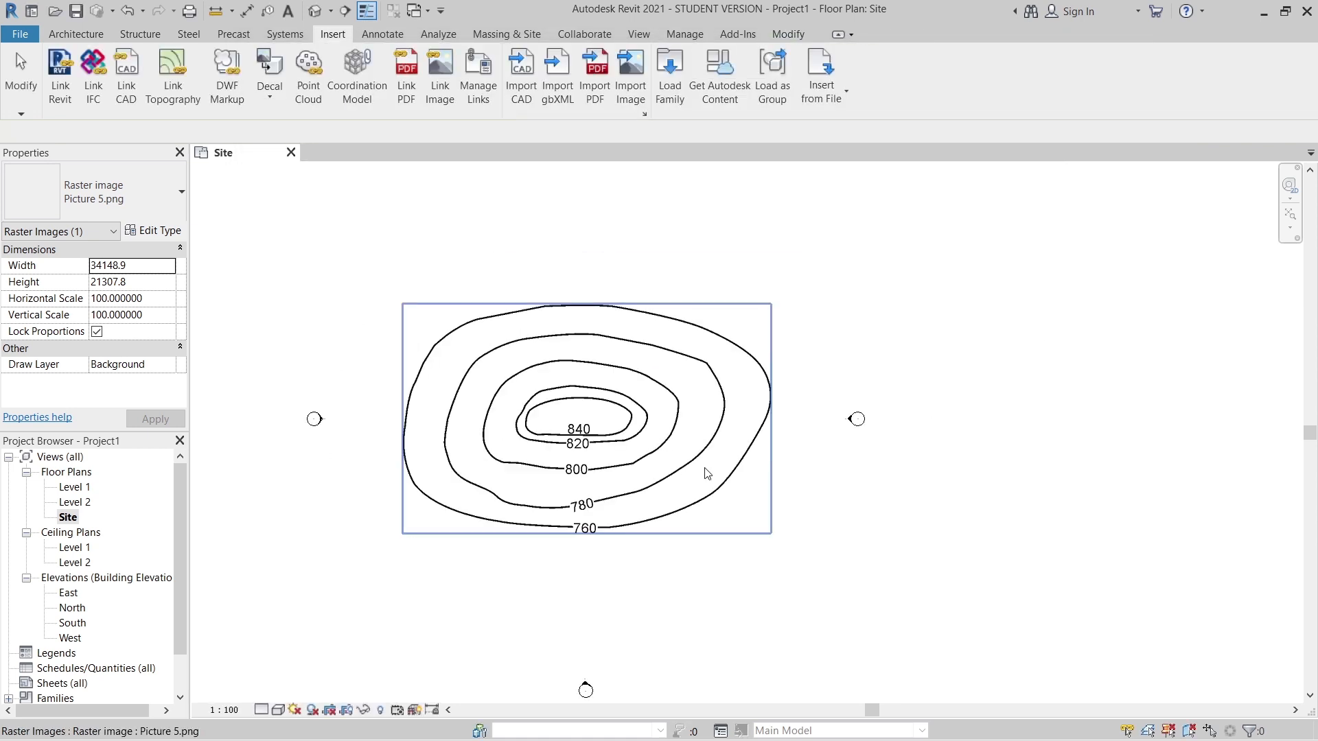
{"action": "middle_click_drag", "start_coordinate": [773, 449], "coordinate": [765, 447]}
{"action": "key", "text": "Escape"}
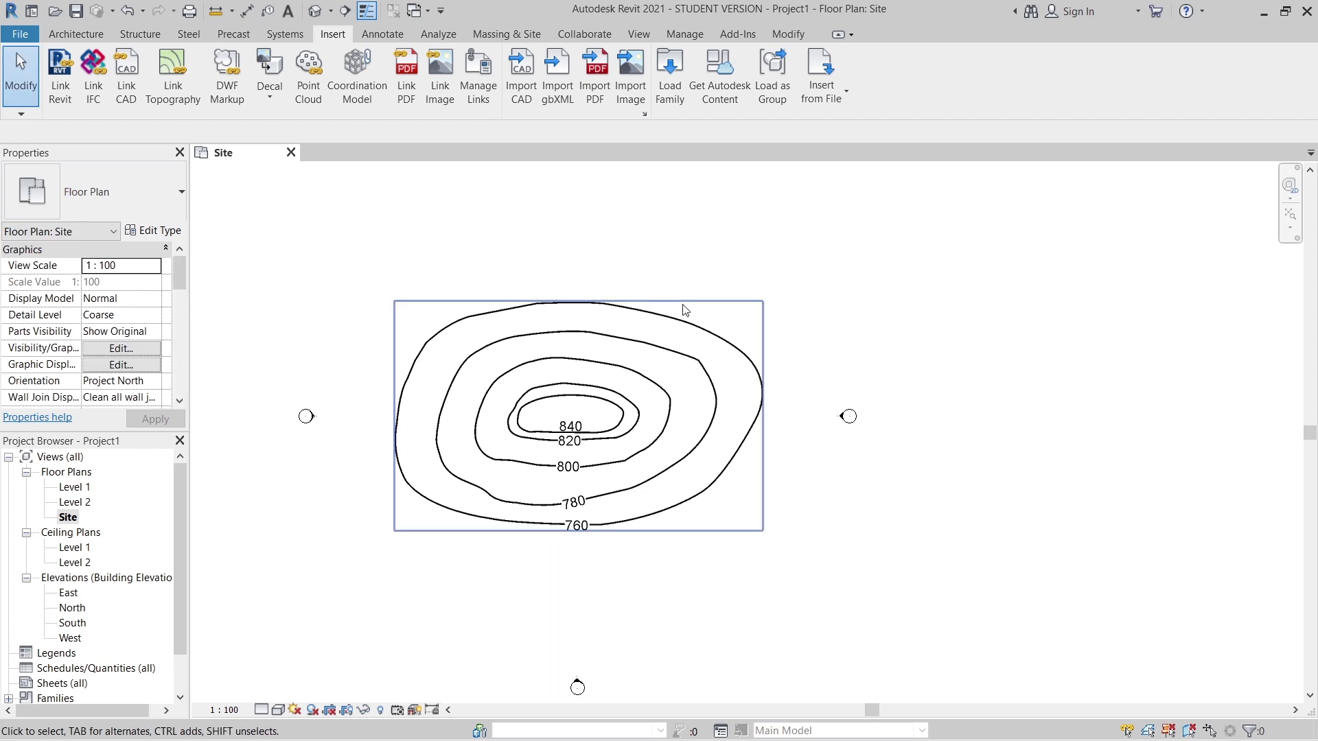
{"action": "middle_click_drag", "start_coordinate": [847, 441], "coordinate": [821, 430]}
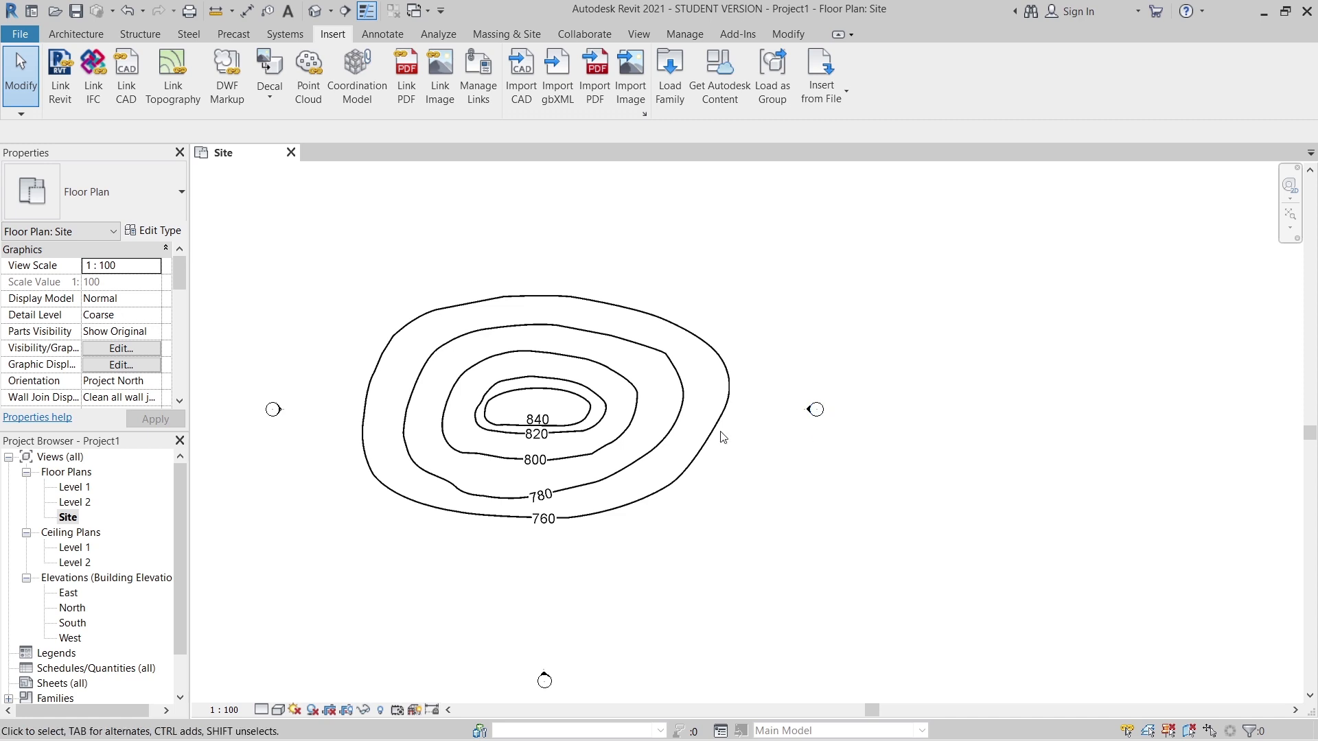
Step: Draw a 50 m horizontal model line along the contour image's lower edge, starting at its lower-left corner
{"action": "left_click", "coordinate": [639, 508]}
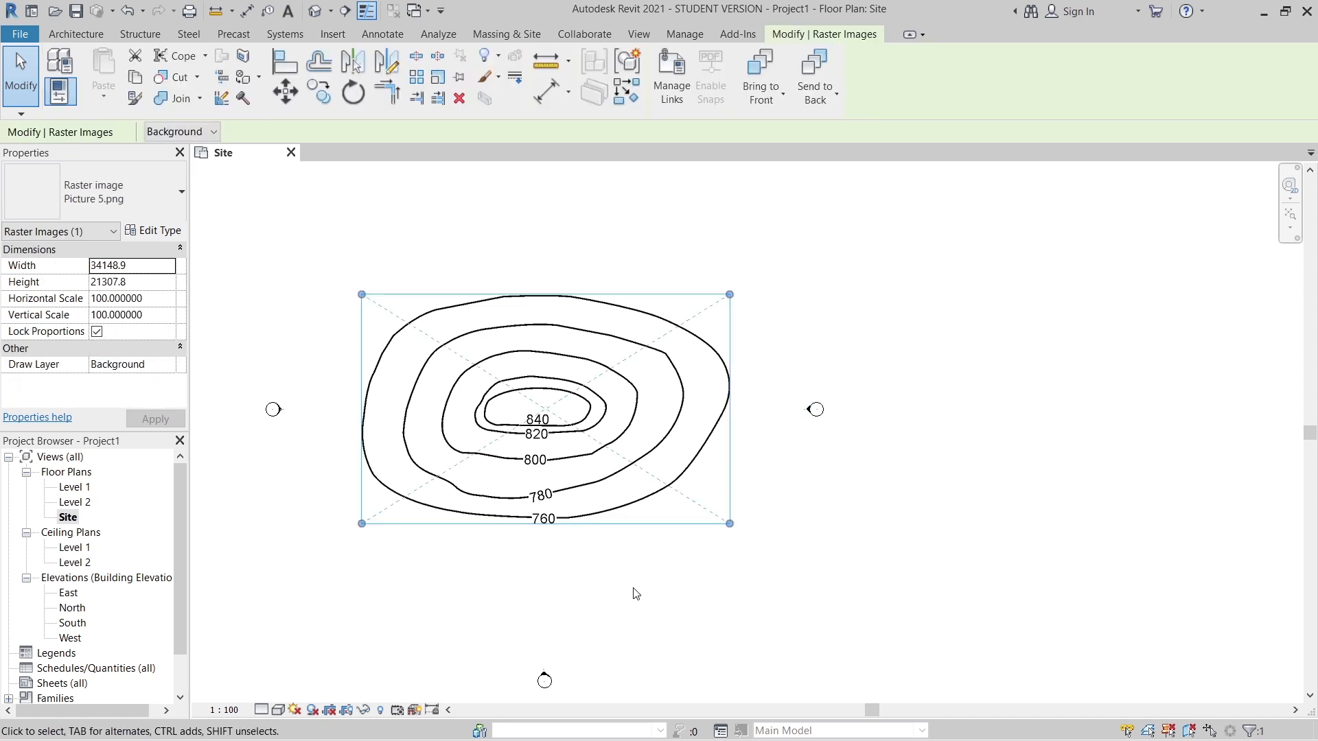
{"action": "key", "text": "l"}
{"action": "key", "text": "i"}
{"action": "scroll", "coordinate": [648, 560], "scroll_direction": "up", "scroll_amount": 1}
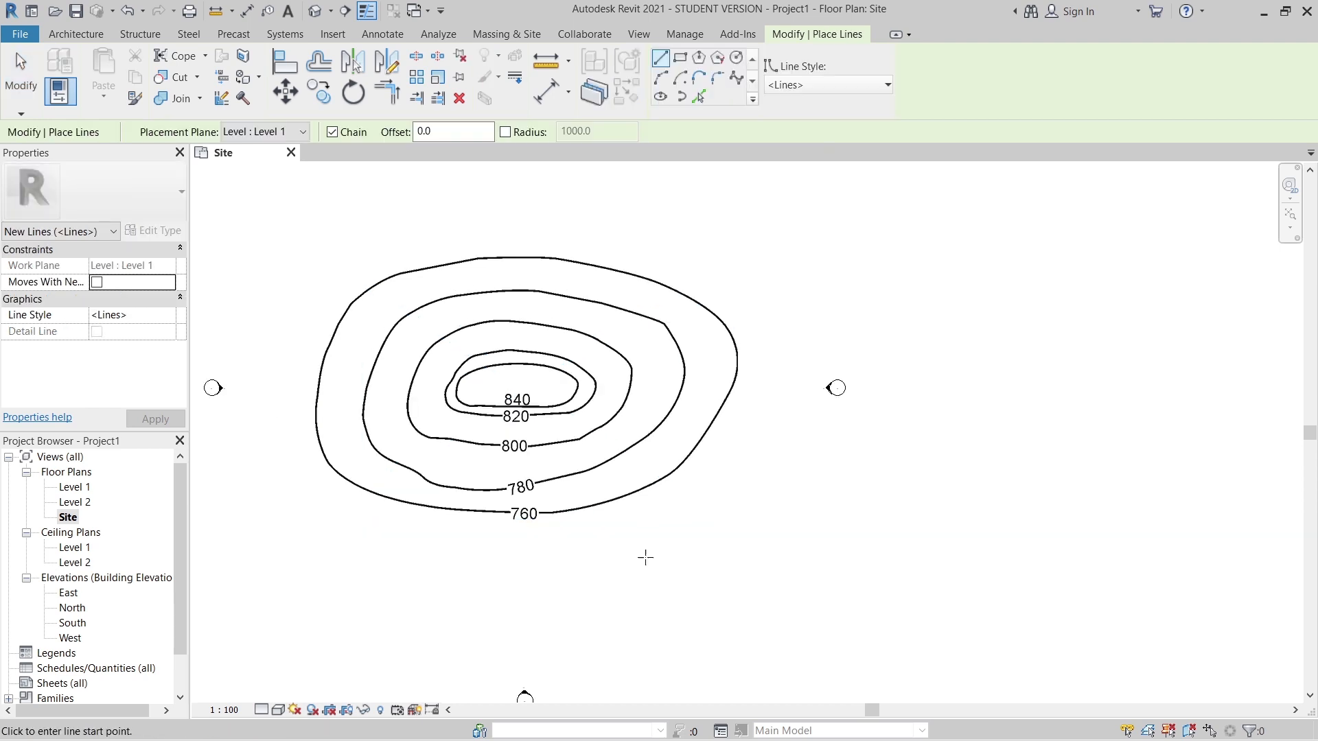
{"action": "scroll", "coordinate": [645, 557], "scroll_direction": "up", "scroll_amount": 1}
{"action": "left_click", "coordinate": [259, 514]}
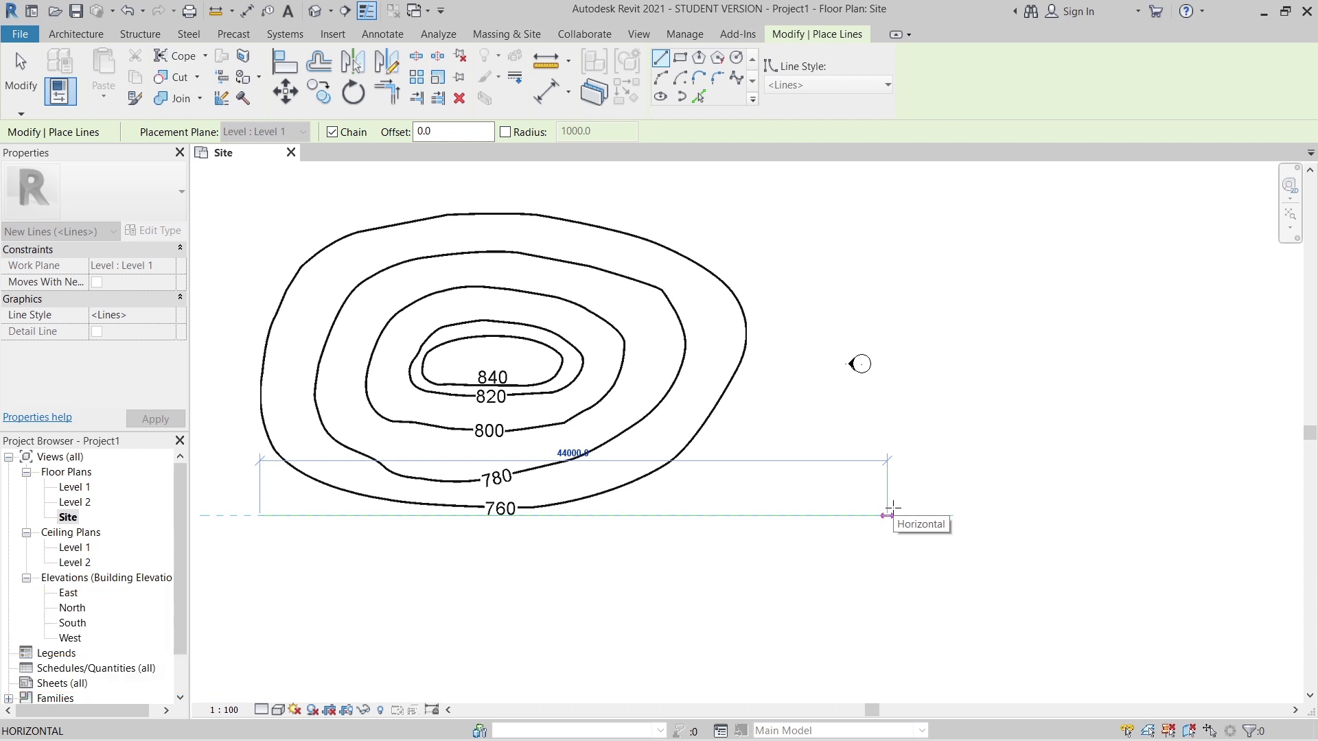
{"action": "type", "text": "50m"}
{"action": "key", "text": "Return"}
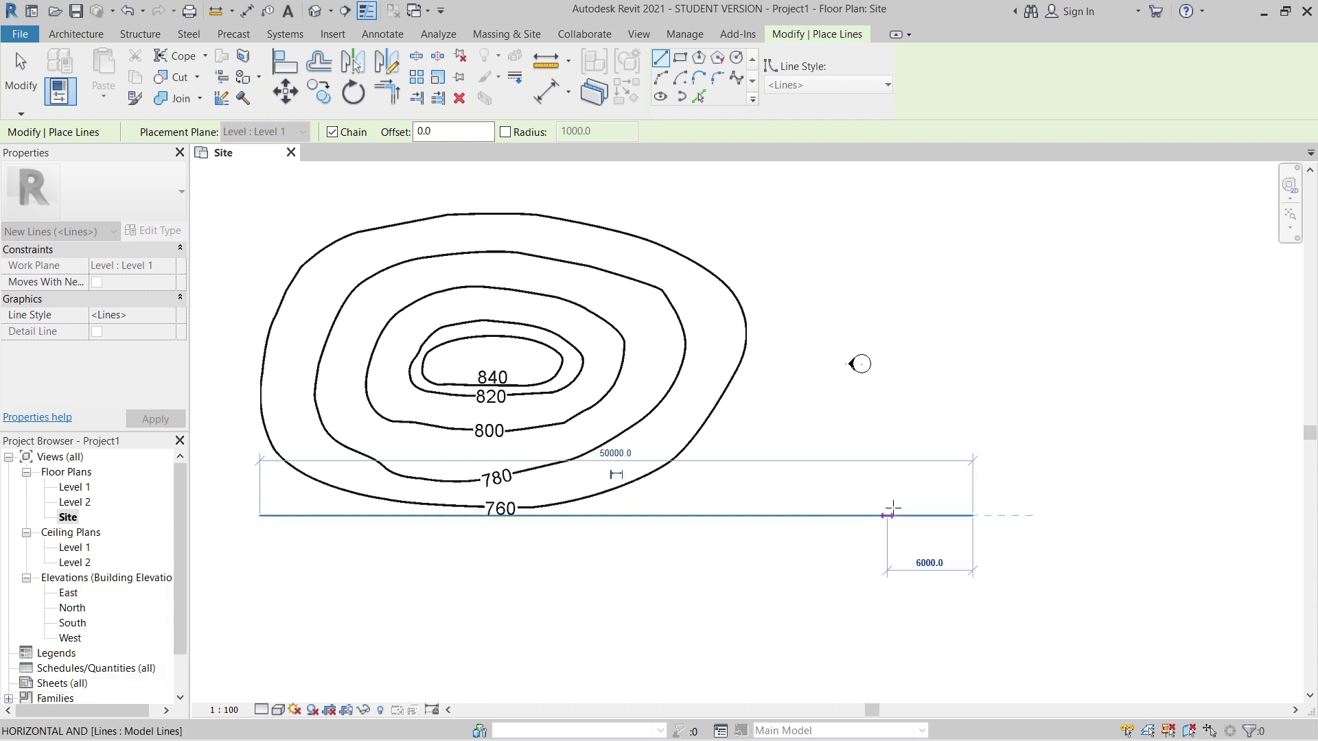
{"action": "key", "text": "Escape"}
{"action": "key", "text": "Escape"}
Step: Scale the contour image graphically from its lower-left corner so its width matches the 50 m reference line
{"action": "scroll", "coordinate": [892, 508], "scroll_direction": "down", "scroll_amount": 2}
{"action": "middle_click_drag", "start_coordinate": [858, 535], "coordinate": [858, 468]}
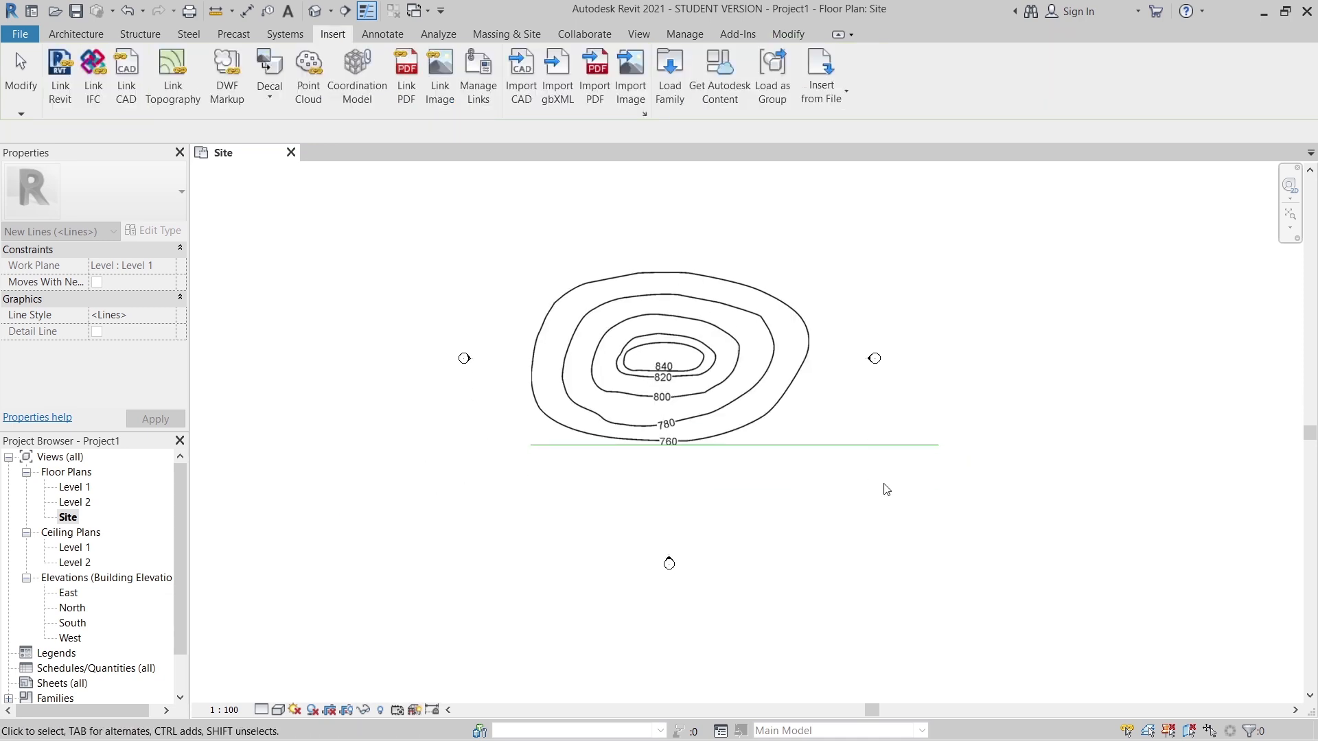
{"action": "middle_click_drag", "start_coordinate": [856, 548], "coordinate": [759, 553]}
{"action": "left_click", "coordinate": [635, 373]}
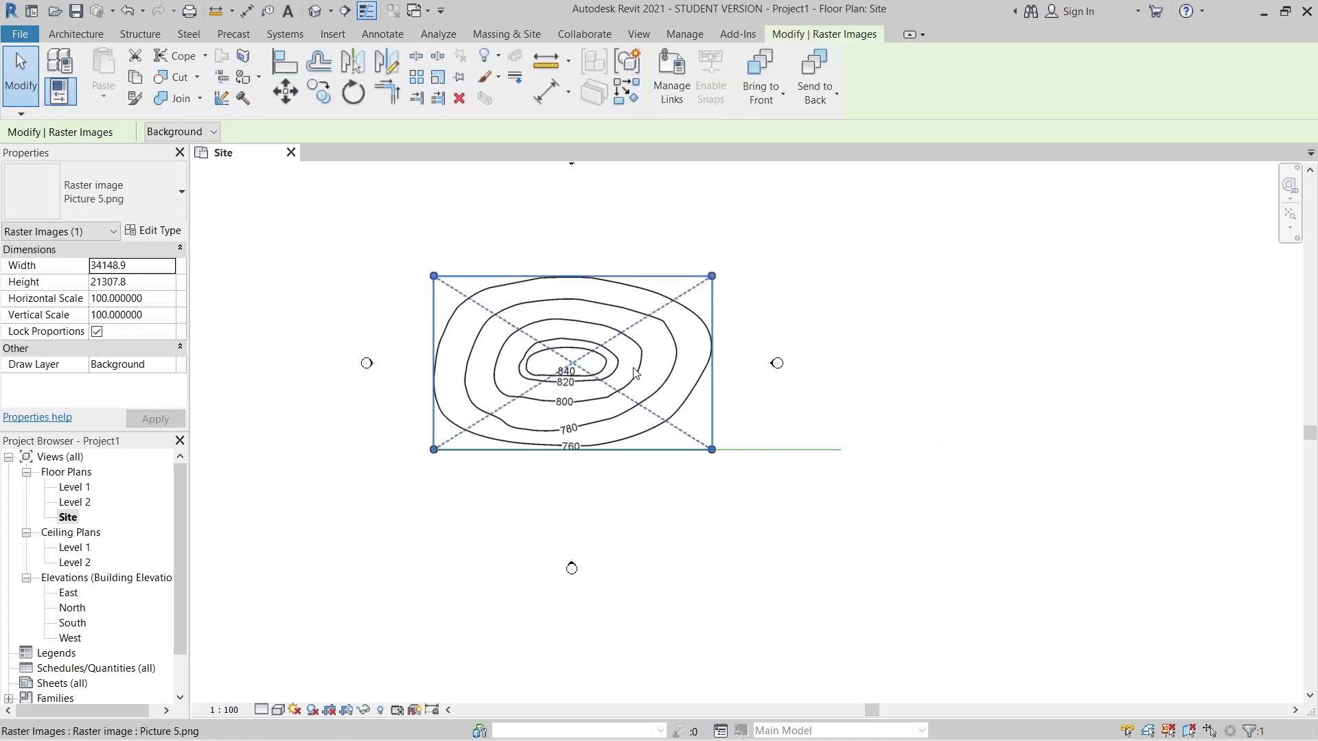
{"action": "key", "text": "r"}
{"action": "key", "text": "e"}
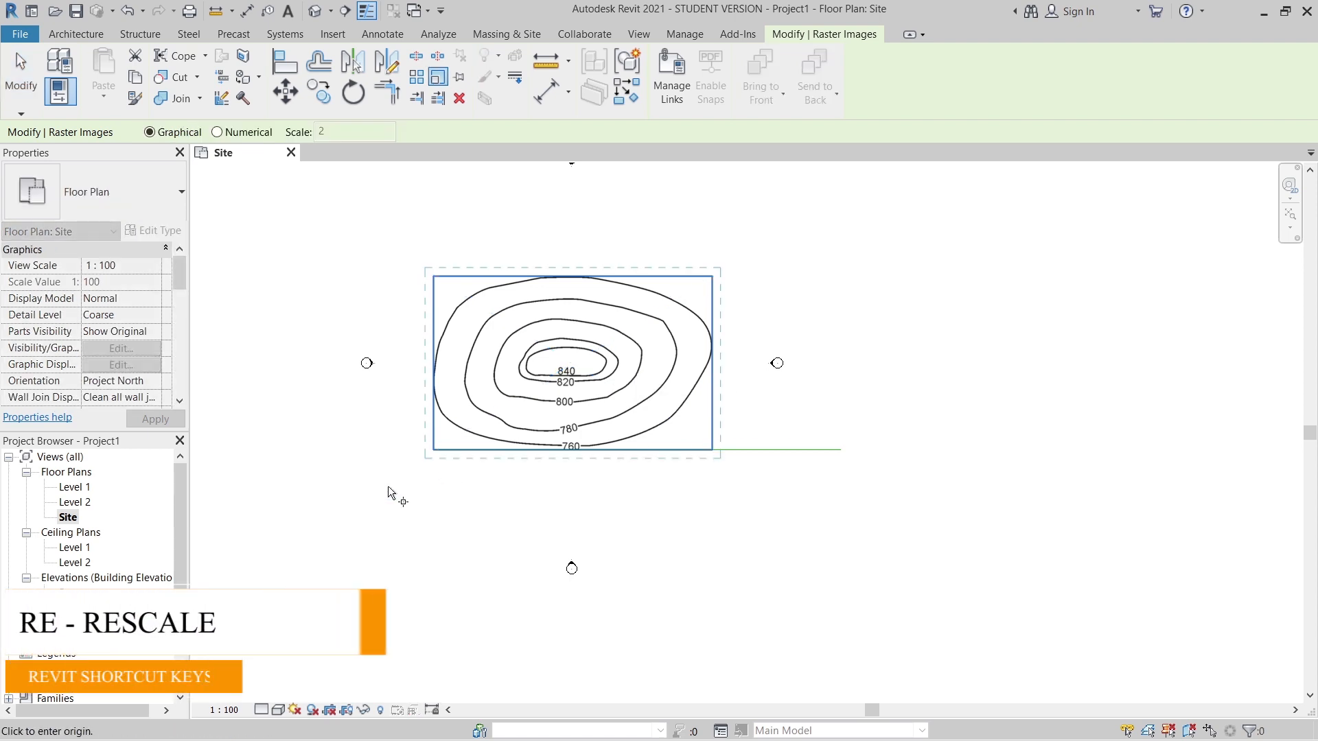
{"action": "left_click", "coordinate": [435, 451]}
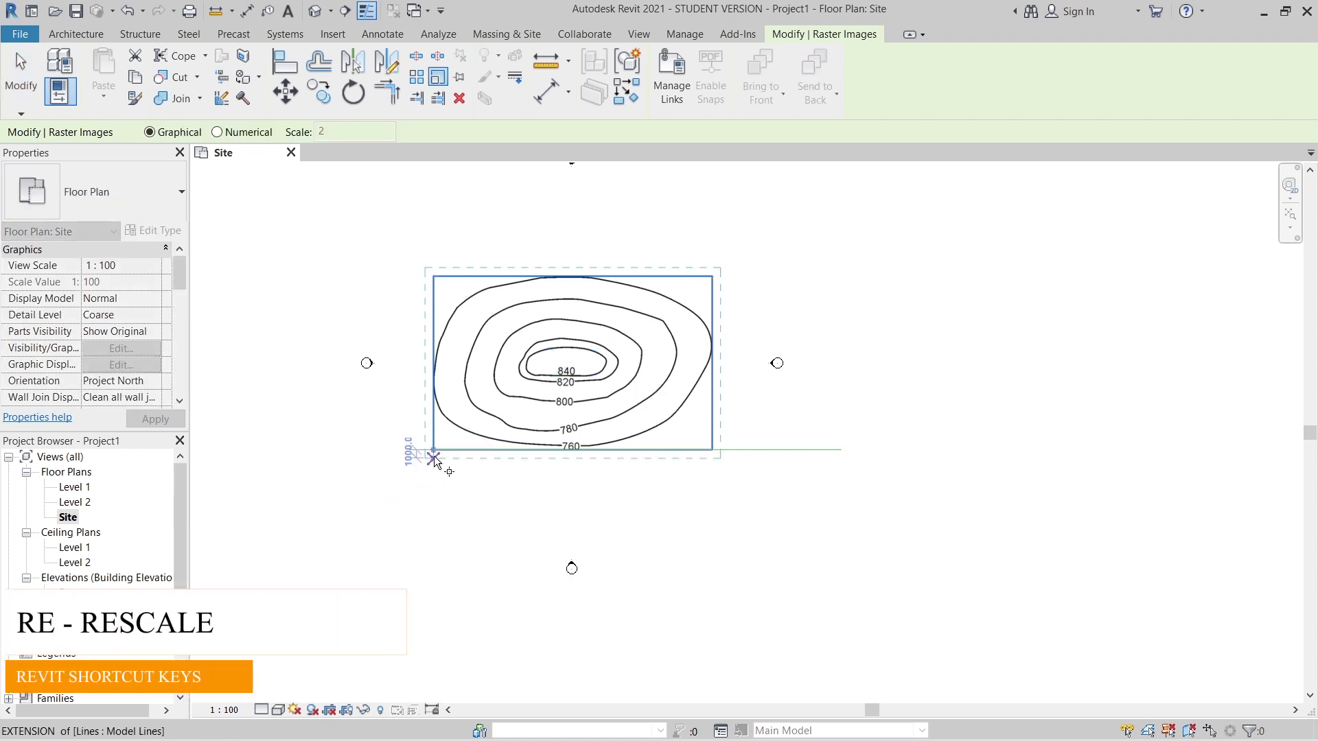
{"action": "left_click", "coordinate": [713, 450]}
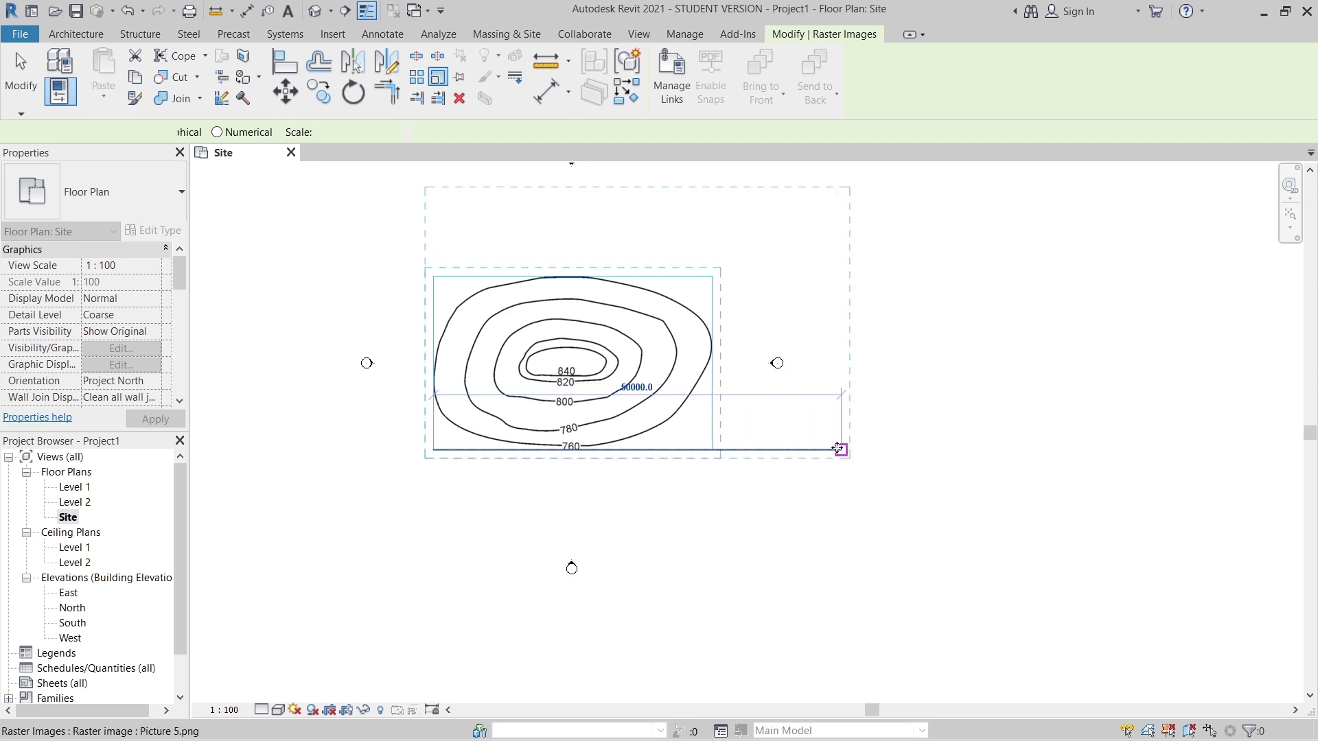
{"action": "left_click", "coordinate": [837, 448]}
{"action": "middle_click_drag", "start_coordinate": [830, 470], "coordinate": [832, 477]}
{"action": "left_click", "coordinate": [862, 478]}
{"action": "scroll", "coordinate": [861, 478], "scroll_direction": "down", "scroll_amount": 1}
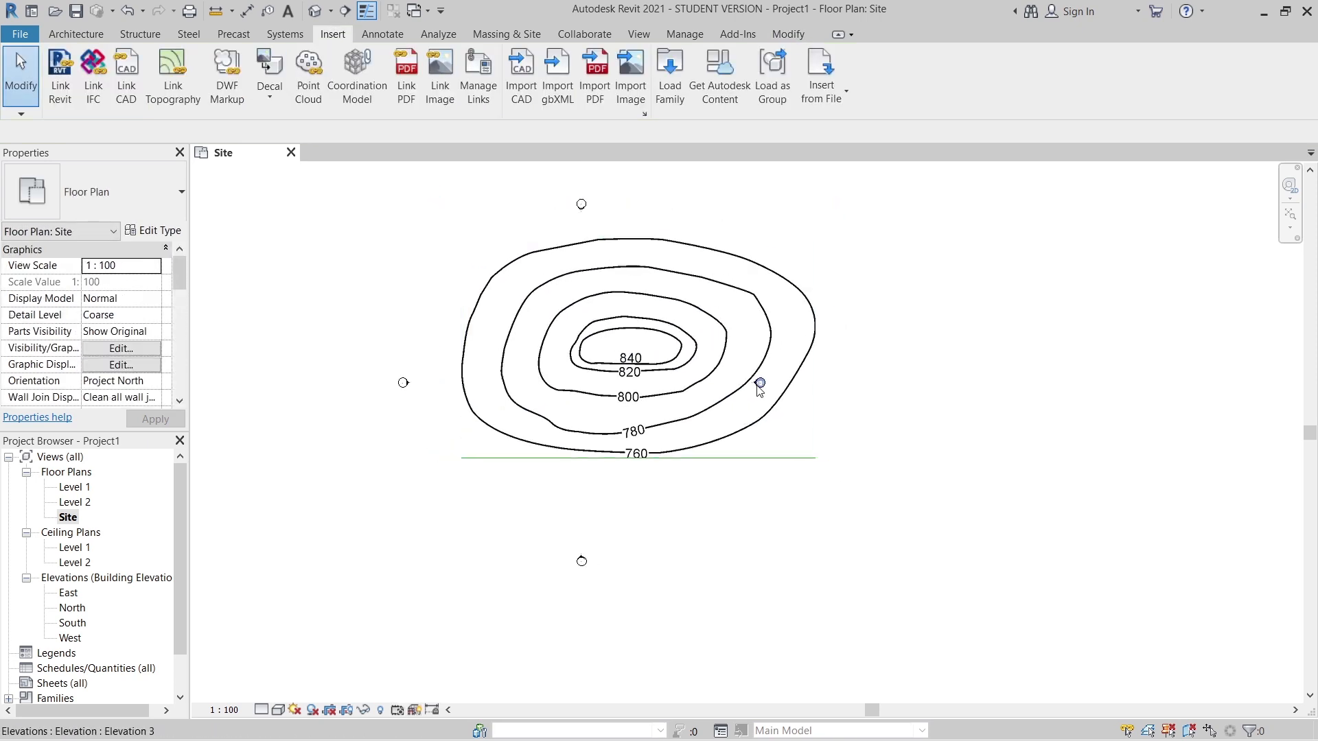
Step: Delete the reference model line below the contour image
{"action": "left_click", "coordinate": [757, 385]}
{"action": "left_click", "coordinate": [659, 354]}
{"action": "left_click", "coordinate": [708, 475]}
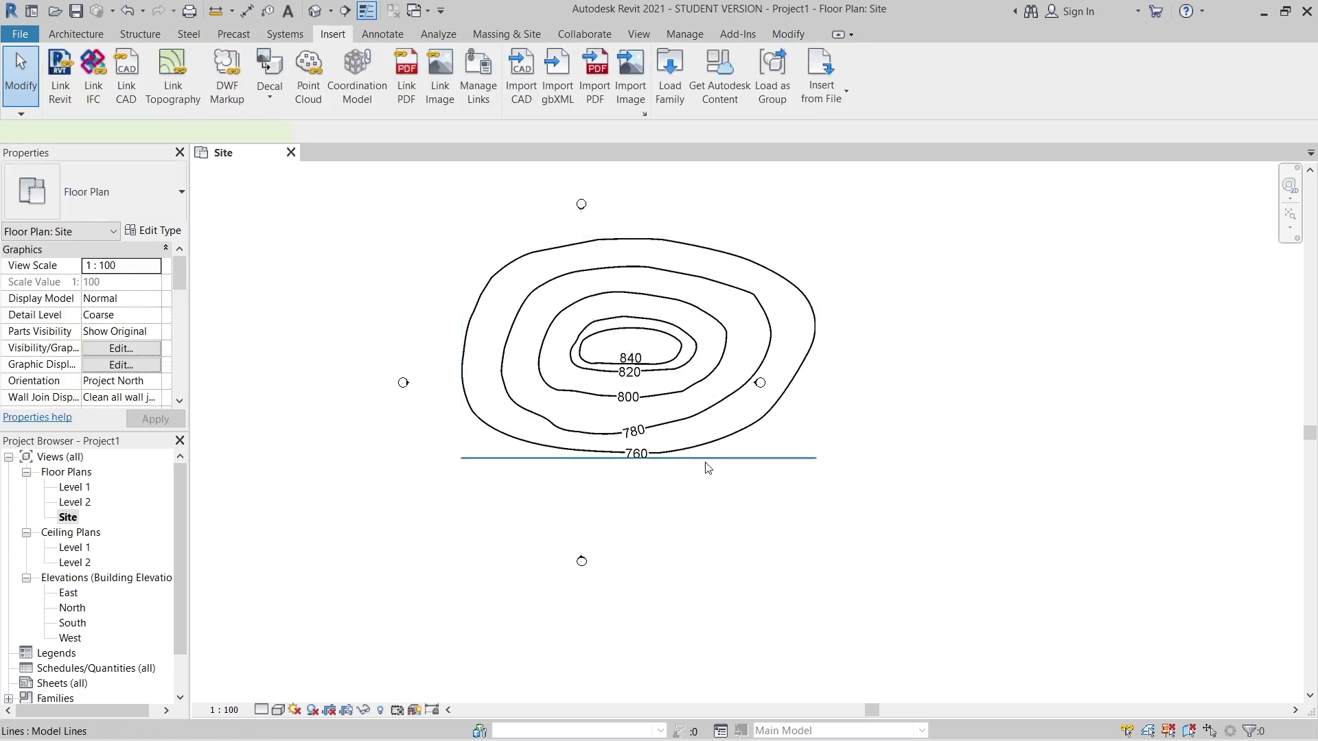
{"action": "left_click", "coordinate": [708, 468]}
{"action": "key", "text": "Delete"}
Step: Move the contour image to the upper right, clear of the elevation markers
{"action": "left_click_drag", "start_coordinate": [630, 363], "coordinate": [612, 418]}
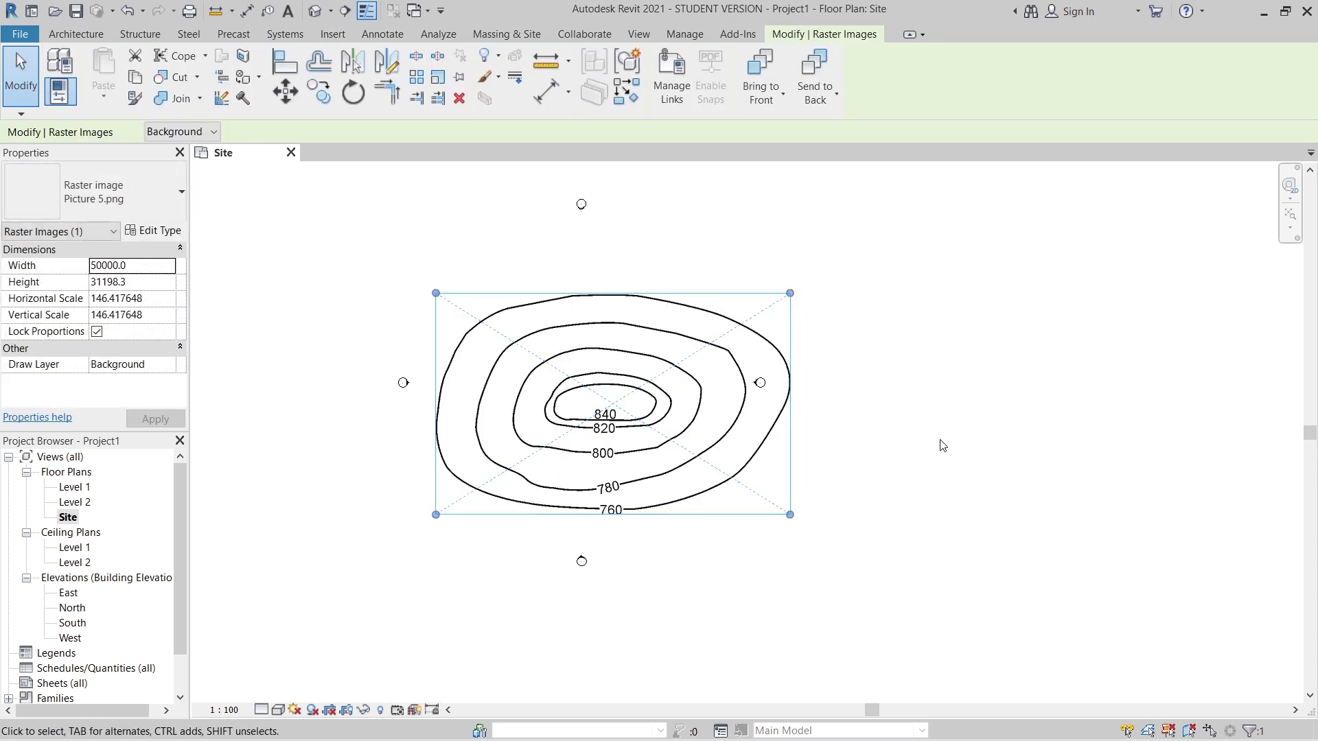
{"action": "middle_click_drag", "start_coordinate": [846, 448], "coordinate": [673, 500]}
{"action": "left_click_drag", "start_coordinate": [446, 496], "coordinate": [785, 348]}
{"action": "middle_click_drag", "start_coordinate": [700, 545], "coordinate": [490, 606]}
{"action": "left_click_drag", "start_coordinate": [591, 385], "coordinate": [648, 376]}
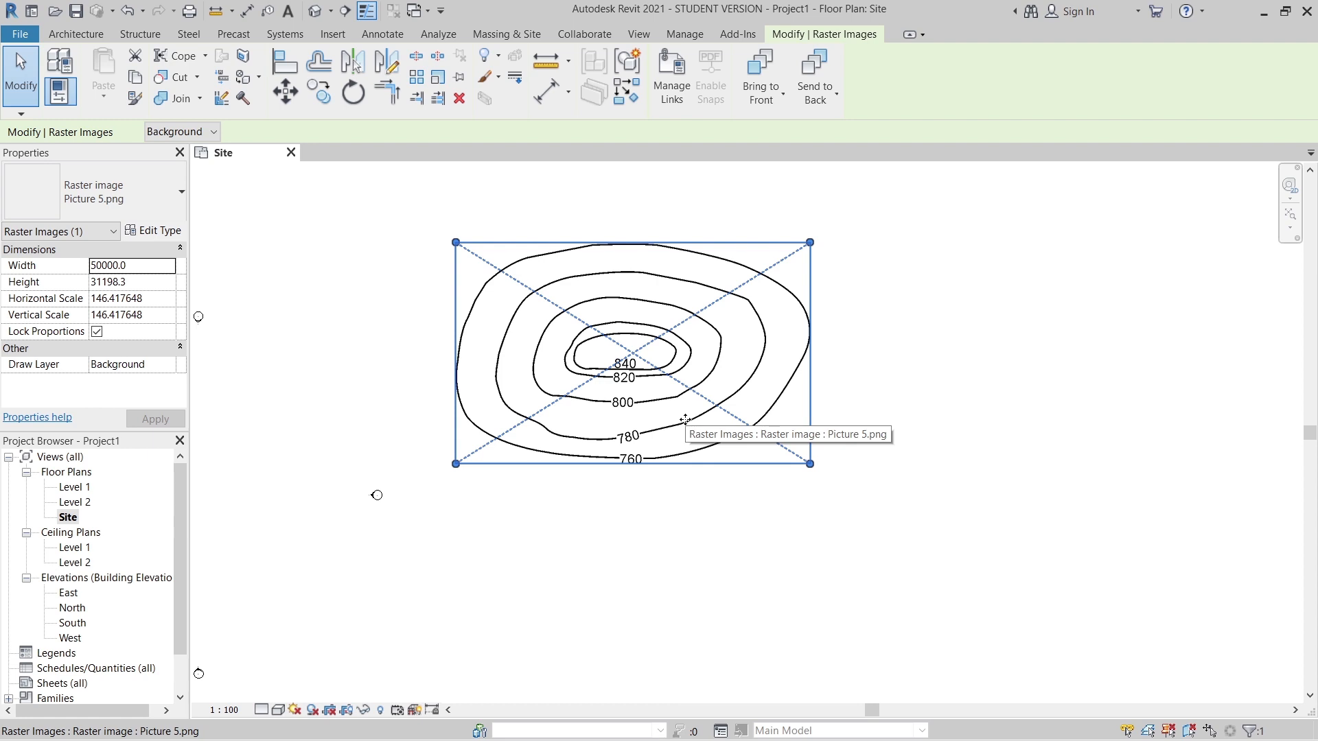
Step: Start a toposurface and place points at 8400 absolute elevation around the innermost contour, labelled 840
{"action": "left_click", "coordinate": [508, 35]}
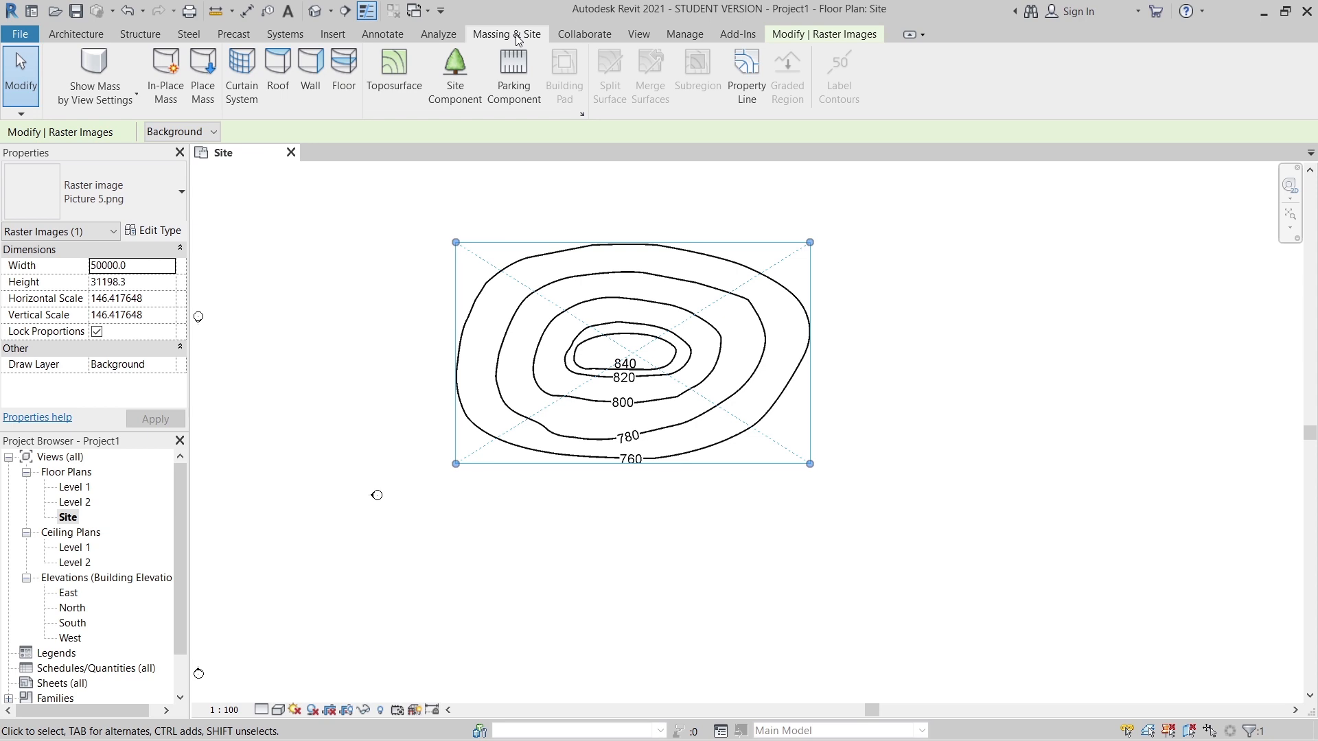
{"action": "left_click", "coordinate": [390, 92]}
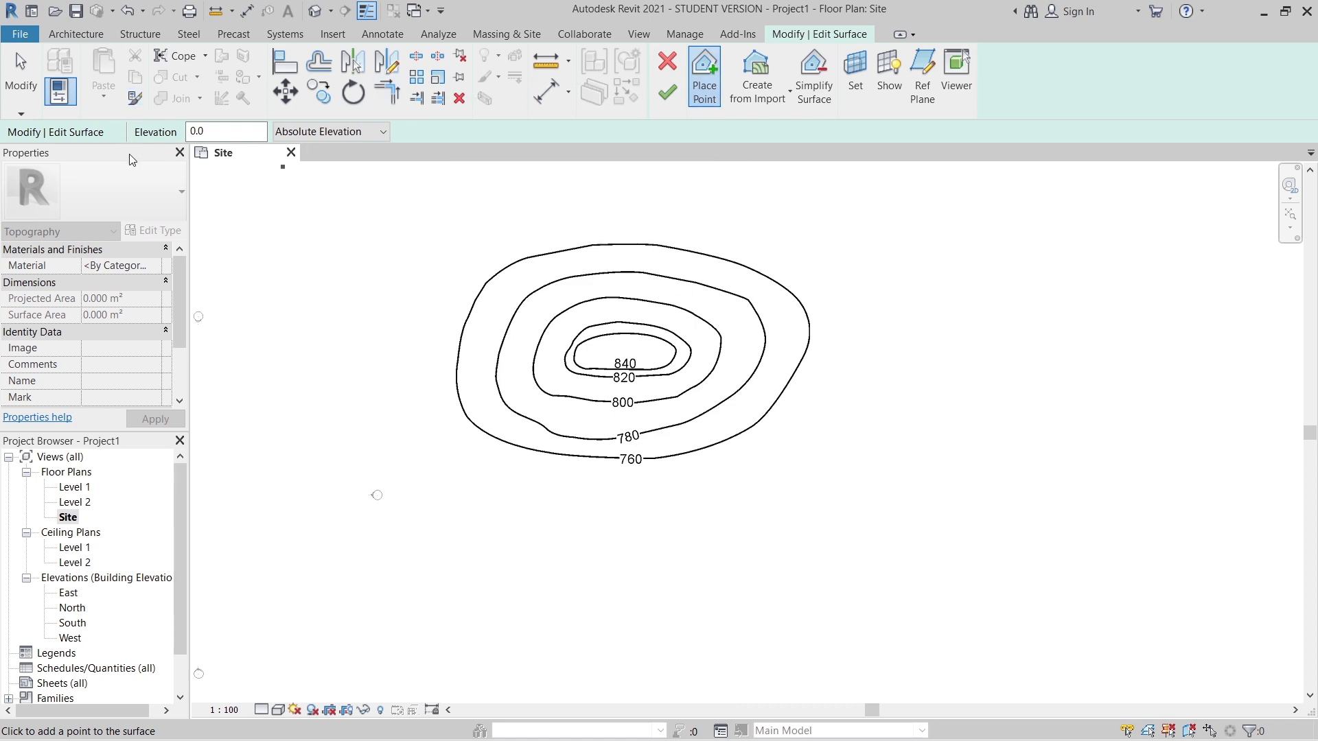
{"action": "double_click", "coordinate": [226, 132]}
{"action": "scroll", "coordinate": [642, 390], "scroll_direction": "up", "scroll_amount": 2}
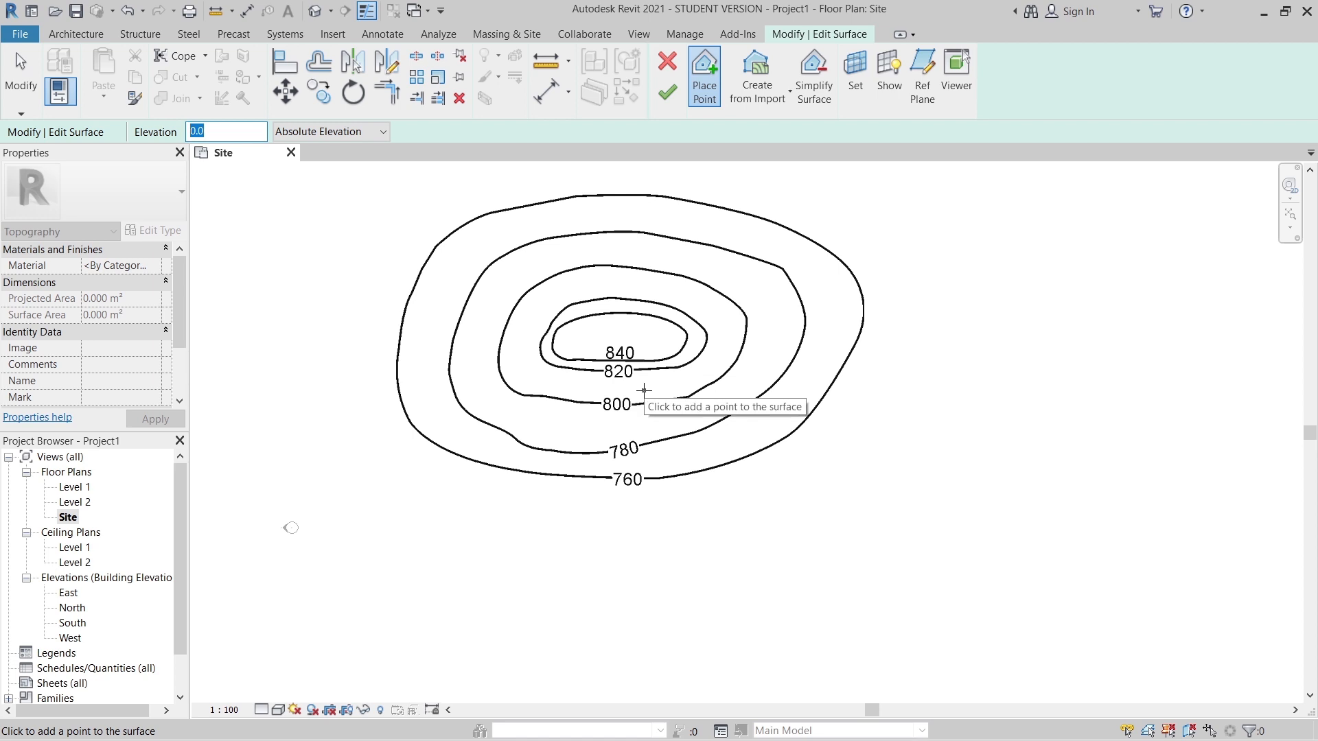
{"action": "type", "text": "840"}
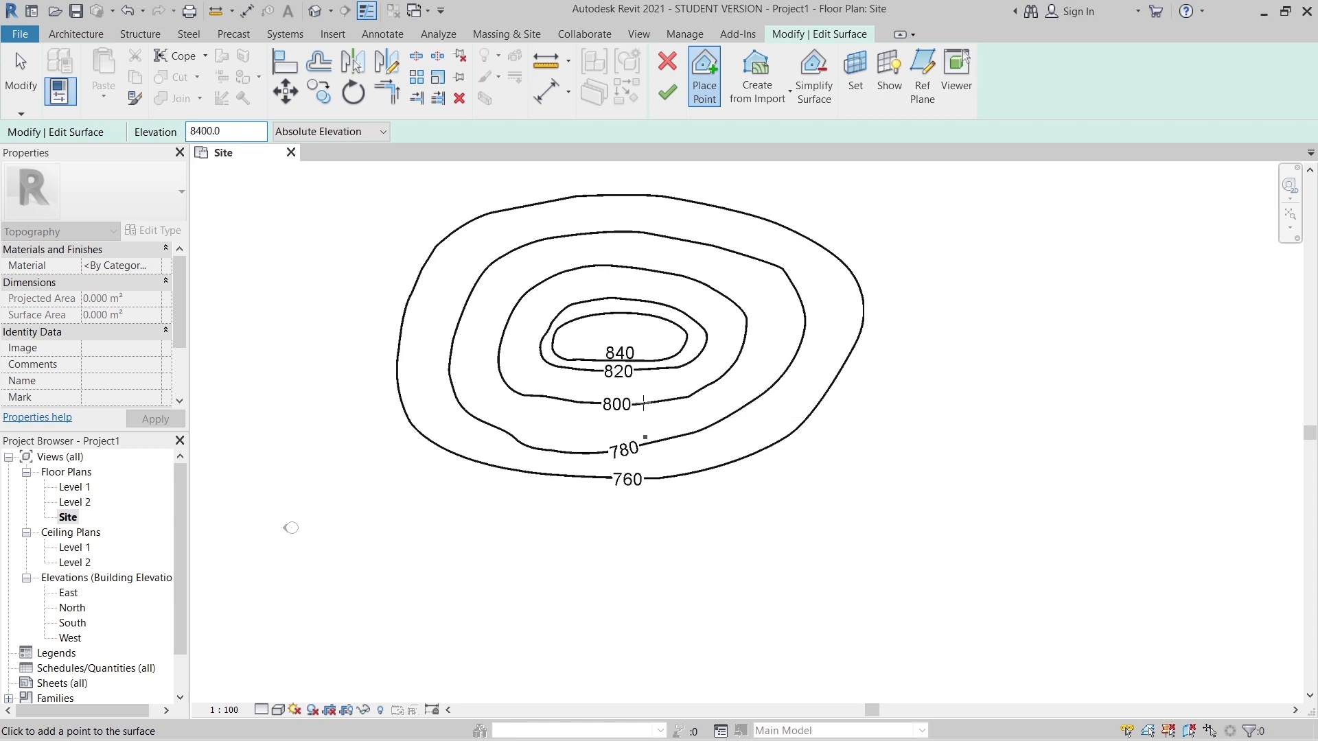
{"action": "scroll", "coordinate": [643, 403], "scroll_direction": "up", "scroll_amount": 4}
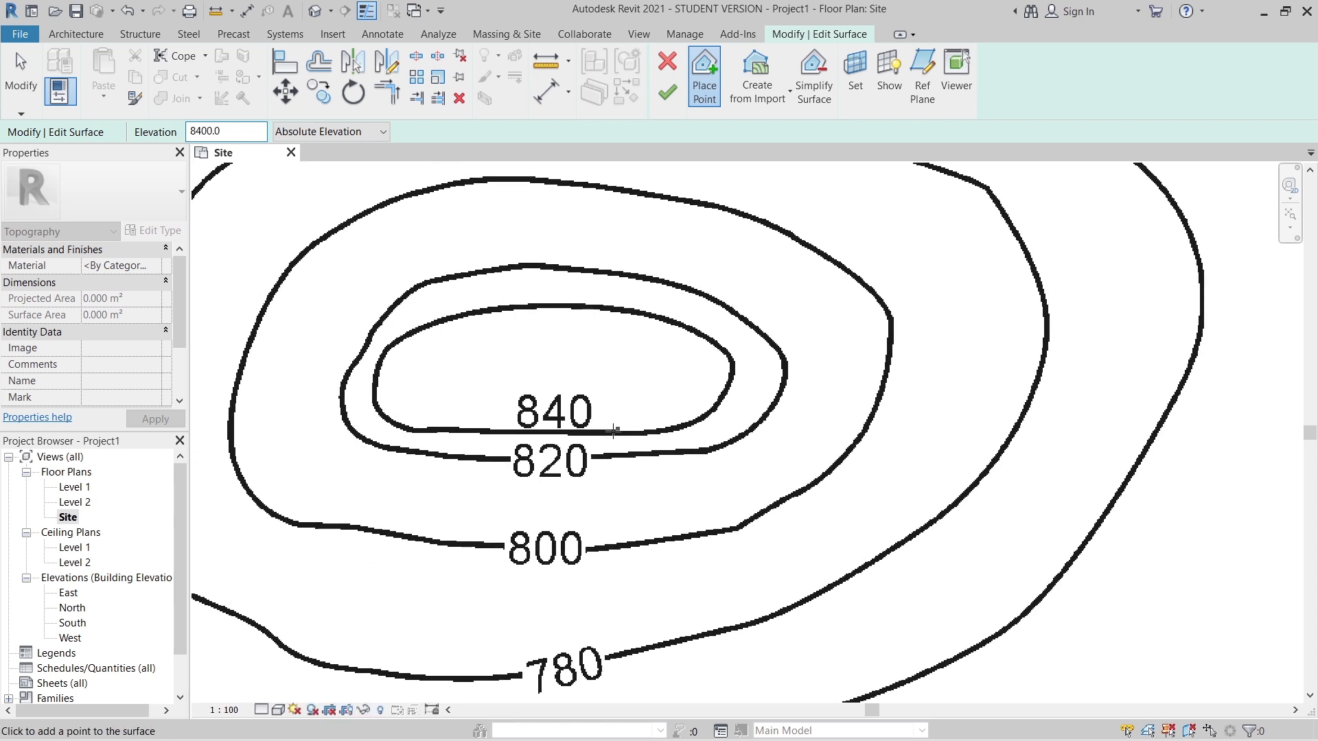
{"action": "left_click", "coordinate": [611, 431]}
{"action": "left_click", "coordinate": [641, 433]}
{"action": "left_click", "coordinate": [690, 431]}
{"action": "left_click", "coordinate": [695, 416]}
{"action": "left_click", "coordinate": [718, 408]}
{"action": "left_click", "coordinate": [728, 396]}
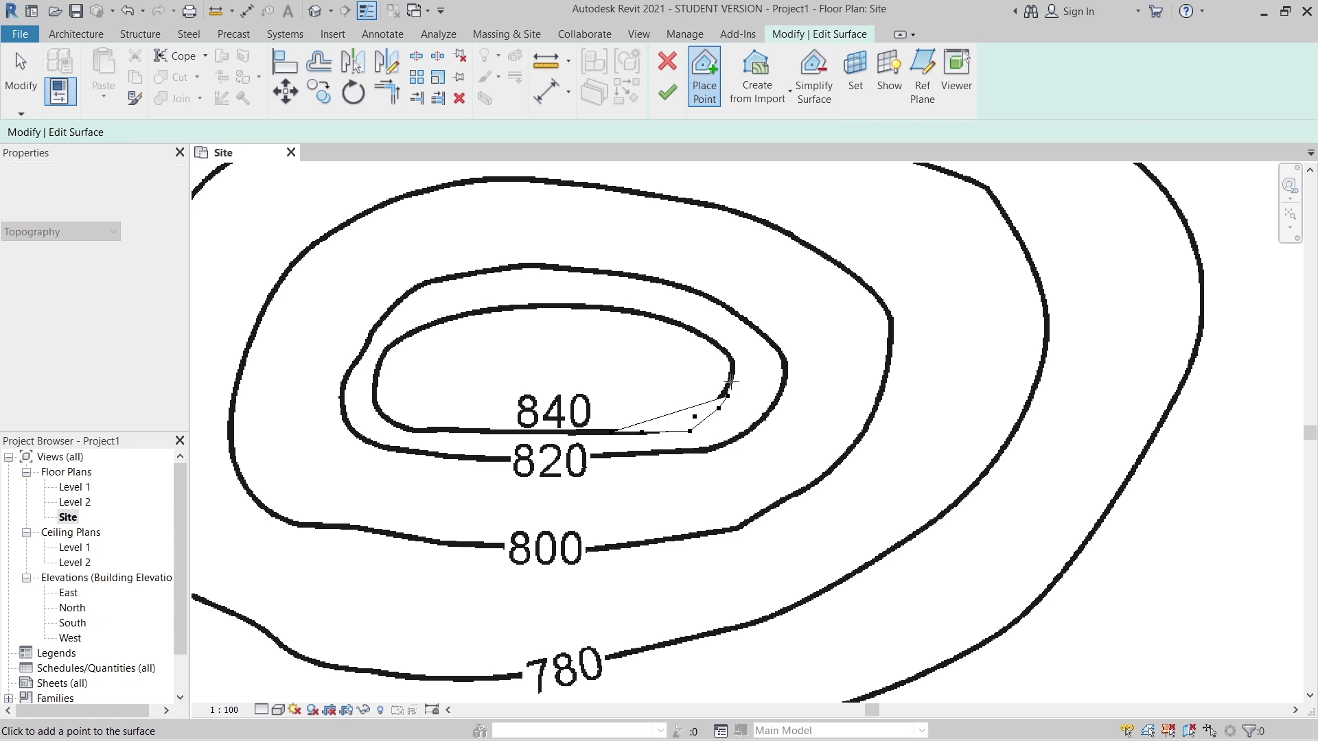
{"action": "left_click", "coordinate": [731, 381]}
{"action": "left_click", "coordinate": [728, 369]}
{"action": "left_click", "coordinate": [727, 353]}
{"action": "left_click", "coordinate": [709, 335]}
{"action": "left_click", "coordinate": [682, 326]}
{"action": "left_click", "coordinate": [669, 318]}
{"action": "left_click", "coordinate": [635, 306]}
{"action": "left_click", "coordinate": [609, 305]}
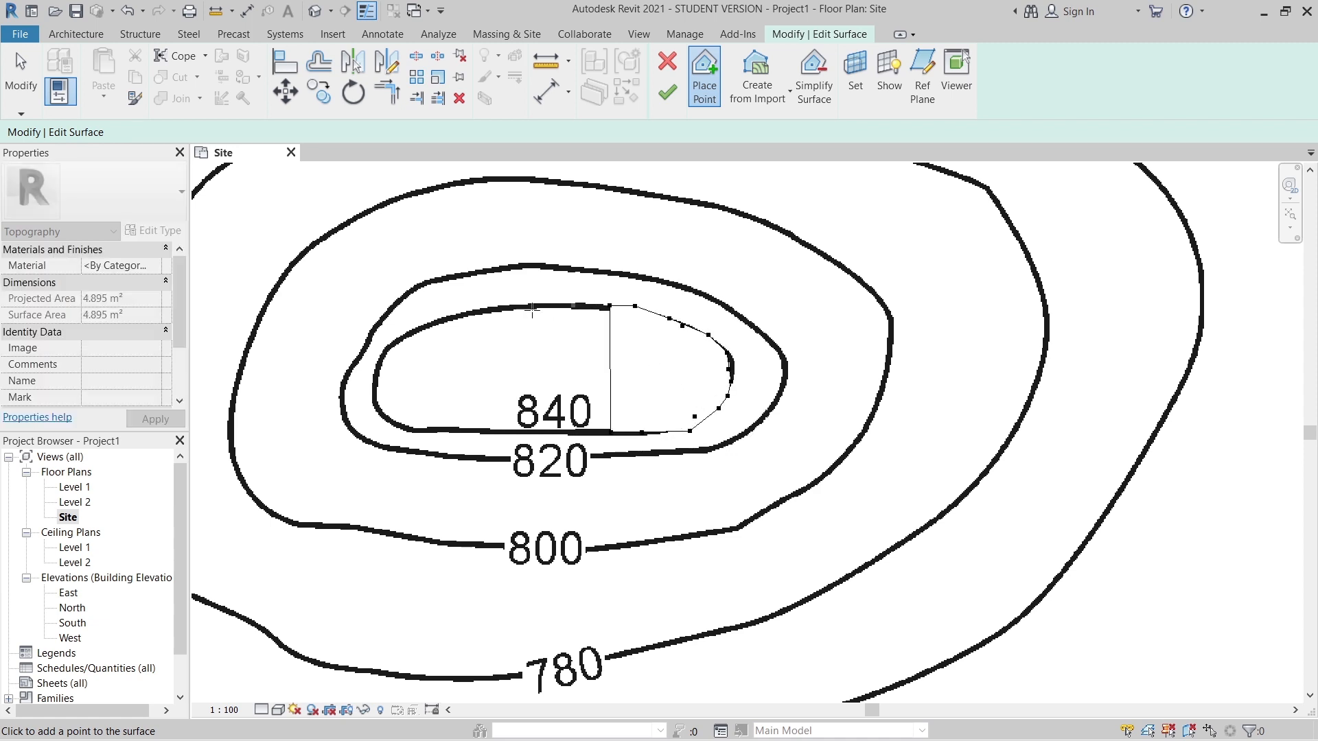
{"action": "left_click", "coordinate": [533, 310]}
{"action": "left_click", "coordinate": [493, 309]}
{"action": "left_click", "coordinate": [436, 323]}
{"action": "left_click", "coordinate": [411, 330]}
{"action": "left_click", "coordinate": [383, 345]}
{"action": "left_click", "coordinate": [376, 356]}
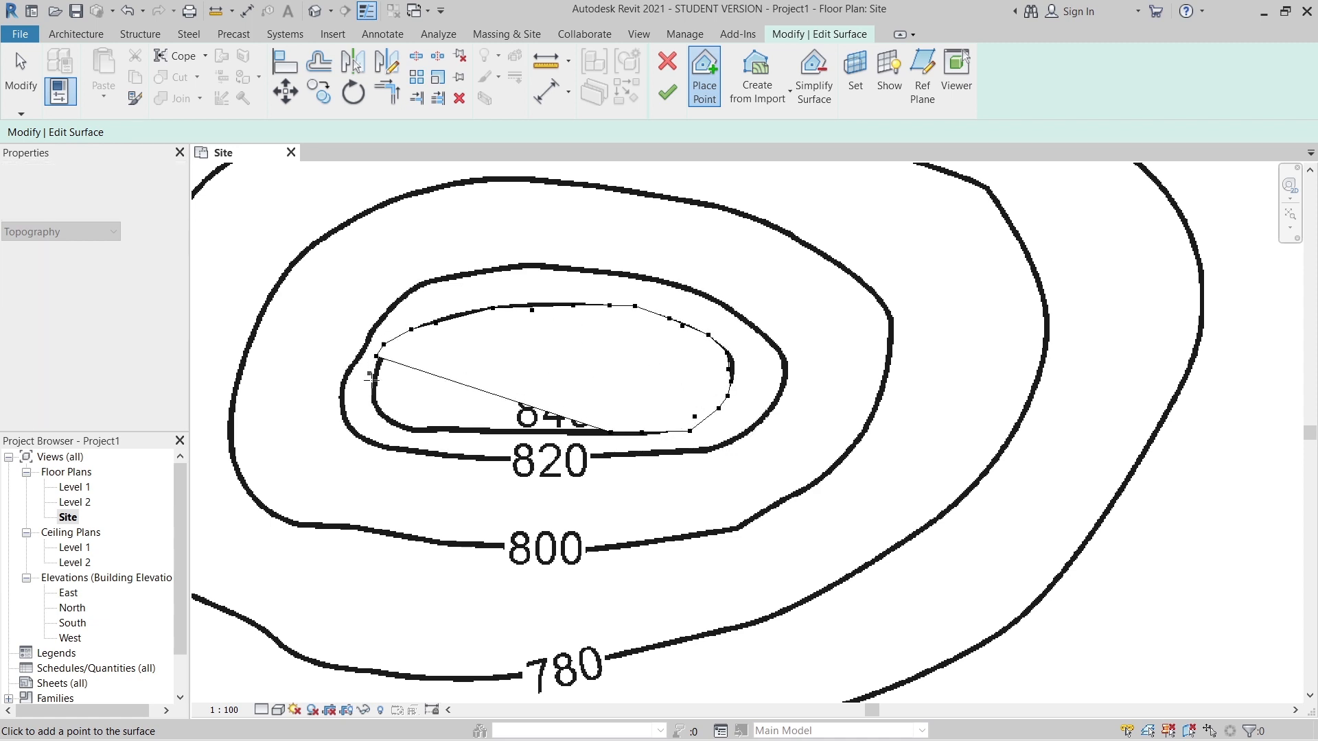
{"action": "left_click", "coordinate": [370, 376]}
{"action": "left_click", "coordinate": [383, 403]}
{"action": "left_click", "coordinate": [396, 410]}
{"action": "left_click", "coordinate": [432, 416]}
{"action": "left_click", "coordinate": [452, 424]}
{"action": "left_click", "coordinate": [480, 428]}
{"action": "left_click", "coordinate": [503, 431]}
{"action": "left_click", "coordinate": [445, 433]}
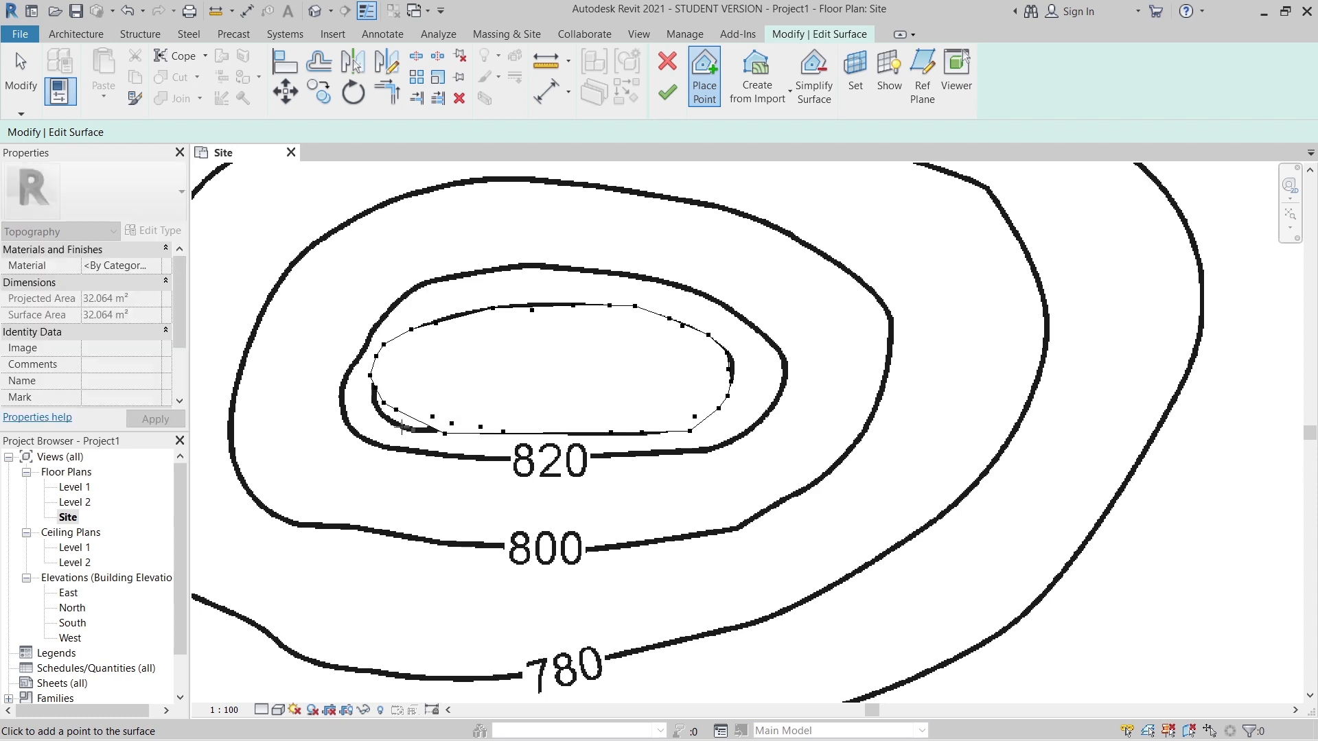
Step: Set the point elevation to 8200 and place surface points all around the 820 contour
{"action": "left_click", "coordinate": [211, 238]}
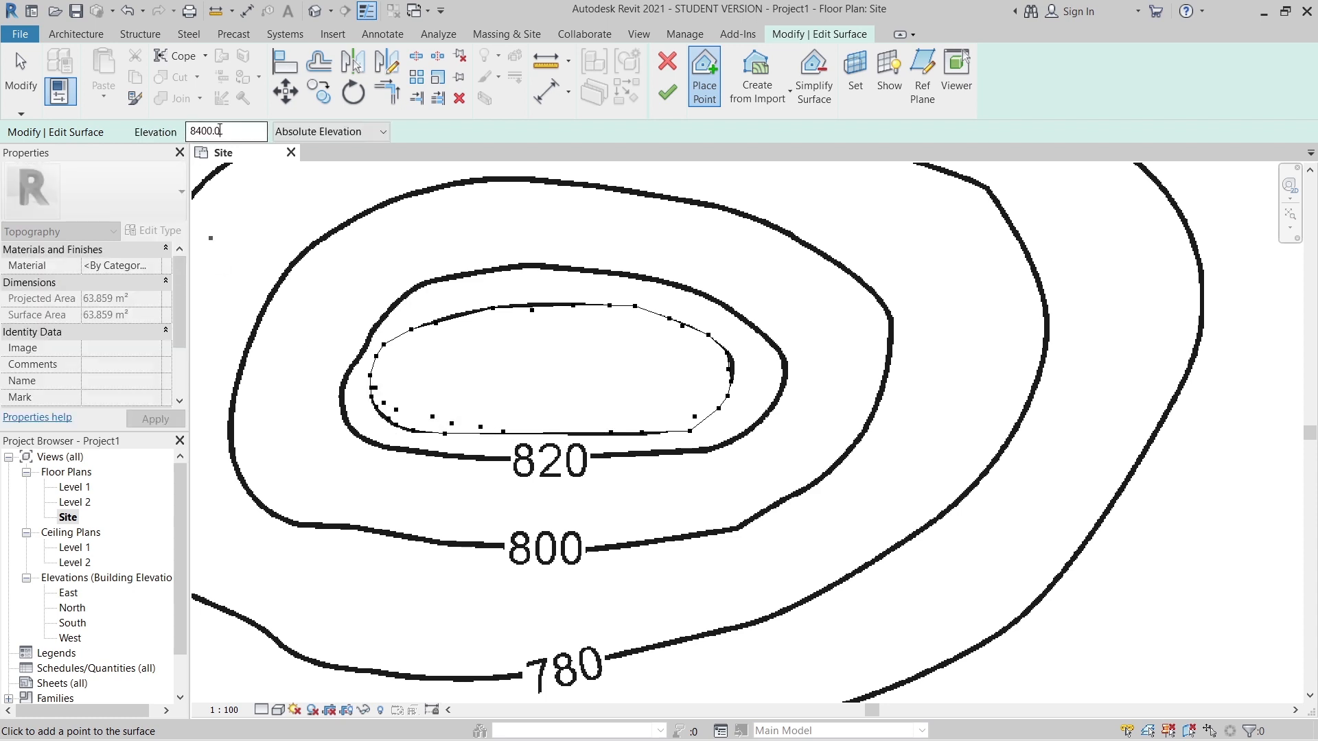
{"action": "left_click_drag", "start_coordinate": [219, 131], "coordinate": [186, 133]}
{"action": "type", "text": "8"}
{"action": "left_click", "coordinate": [374, 324]}
{"action": "left_click", "coordinate": [387, 315]}
{"action": "left_click", "coordinate": [407, 300]}
{"action": "left_click", "coordinate": [425, 293]}
{"action": "left_click", "coordinate": [464, 280]}
{"action": "left_click", "coordinate": [514, 280]}
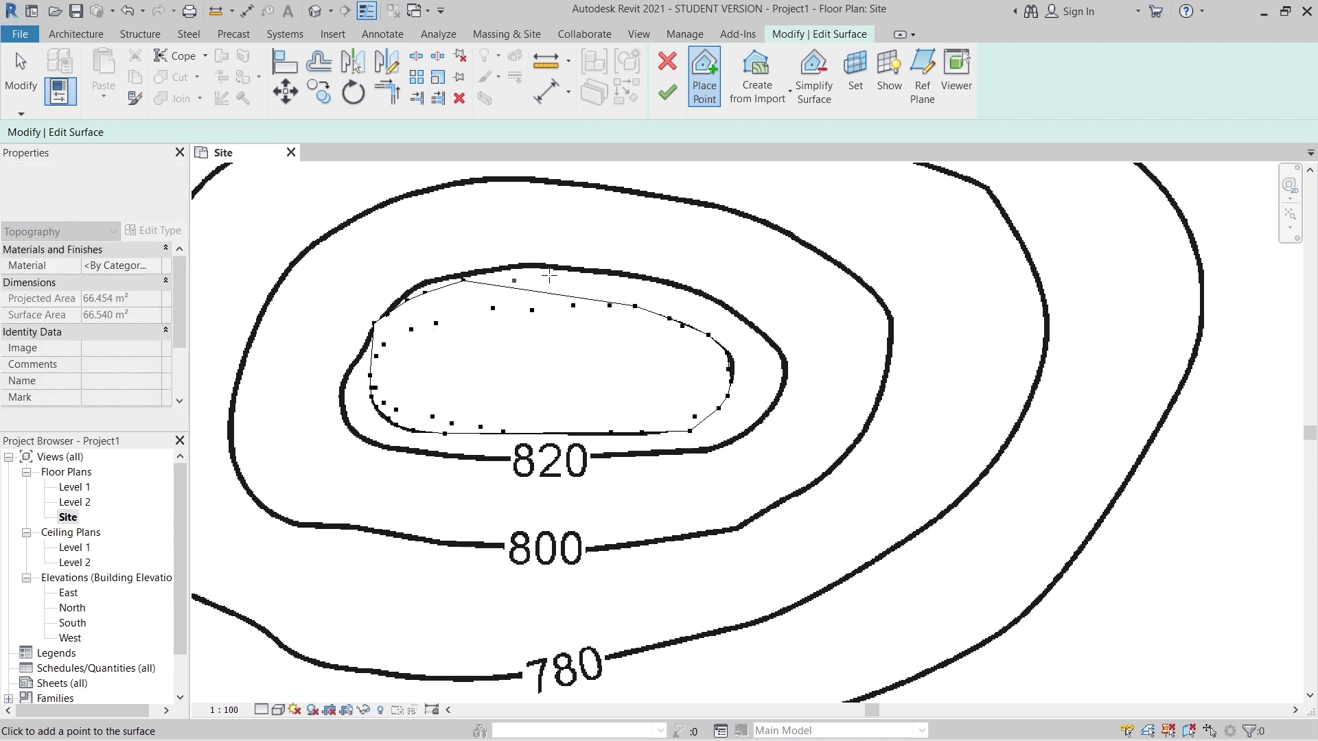
{"action": "left_click", "coordinate": [550, 275]}
{"action": "left_click", "coordinate": [569, 277]}
{"action": "left_click", "coordinate": [613, 280]}
{"action": "left_click", "coordinate": [678, 283]}
{"action": "left_click", "coordinate": [696, 289]}
{"action": "left_click", "coordinate": [728, 299]}
{"action": "left_click", "coordinate": [762, 342]}
{"action": "left_click", "coordinate": [775, 366]}
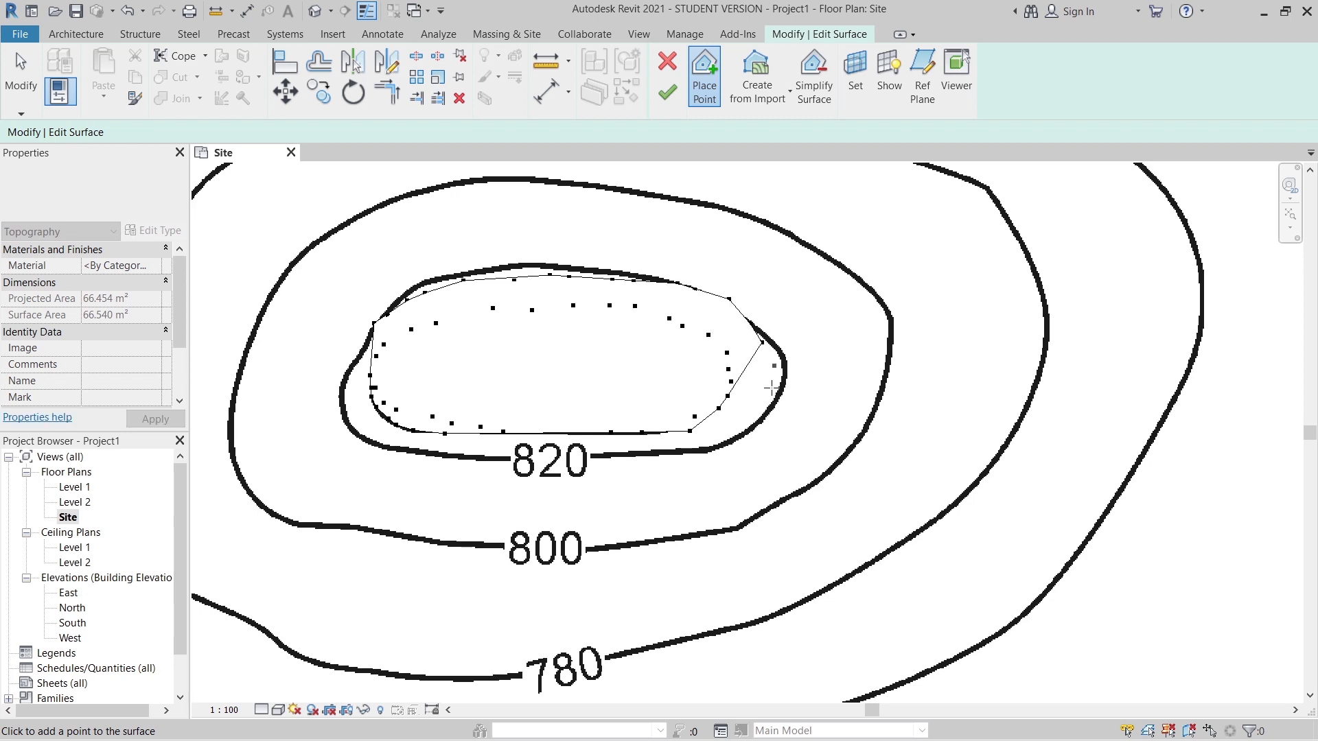
{"action": "left_click", "coordinate": [773, 394]}
{"action": "left_click", "coordinate": [762, 412]}
{"action": "left_click", "coordinate": [738, 424]}
{"action": "left_click", "coordinate": [707, 448]}
{"action": "left_click", "coordinate": [653, 450]}
{"action": "left_click", "coordinate": [603, 456]}
{"action": "left_click", "coordinate": [499, 464]}
{"action": "left_click", "coordinate": [469, 463]}
{"action": "left_click", "coordinate": [436, 463]}
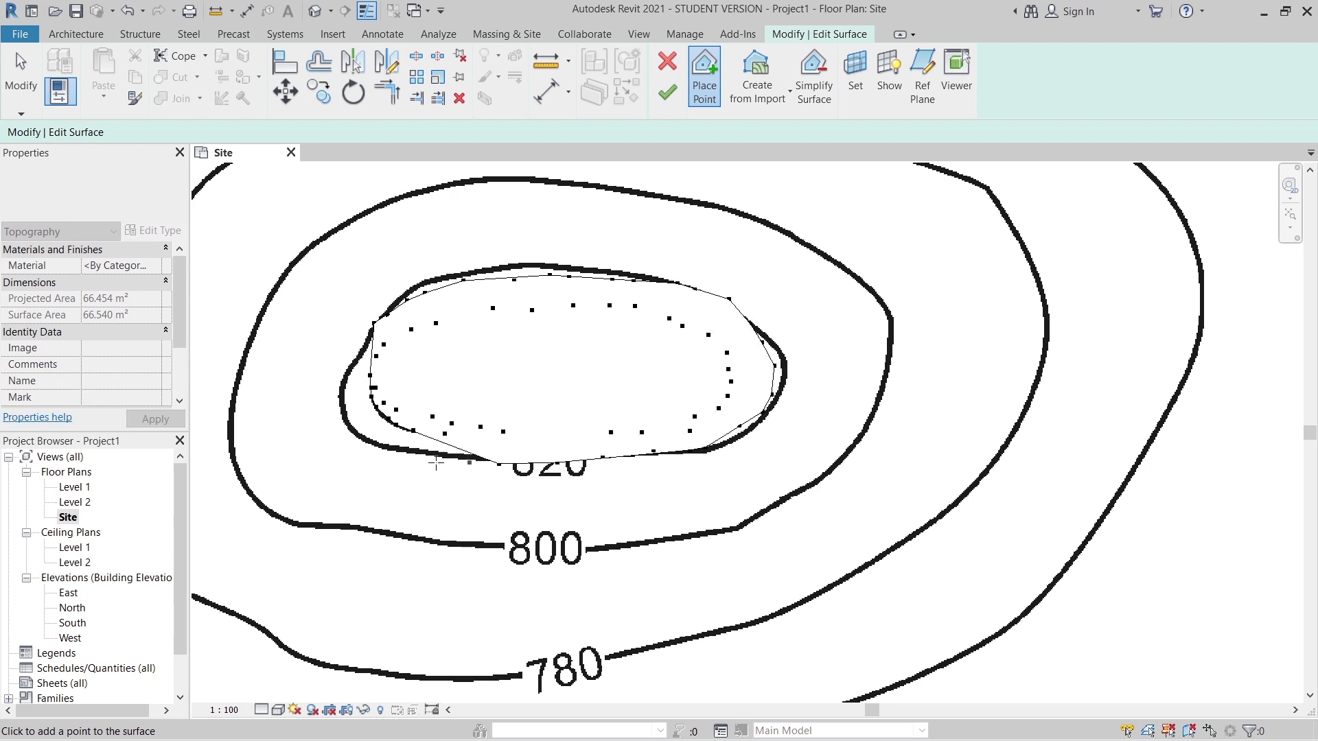
{"action": "left_click", "coordinate": [409, 455]}
{"action": "left_click", "coordinate": [380, 445]}
{"action": "left_click", "coordinate": [341, 397]}
{"action": "left_click", "coordinate": [338, 355]}
{"action": "left_click", "coordinate": [347, 345]}
{"action": "left_click", "coordinate": [374, 315]}
{"action": "left_click", "coordinate": [398, 300]}
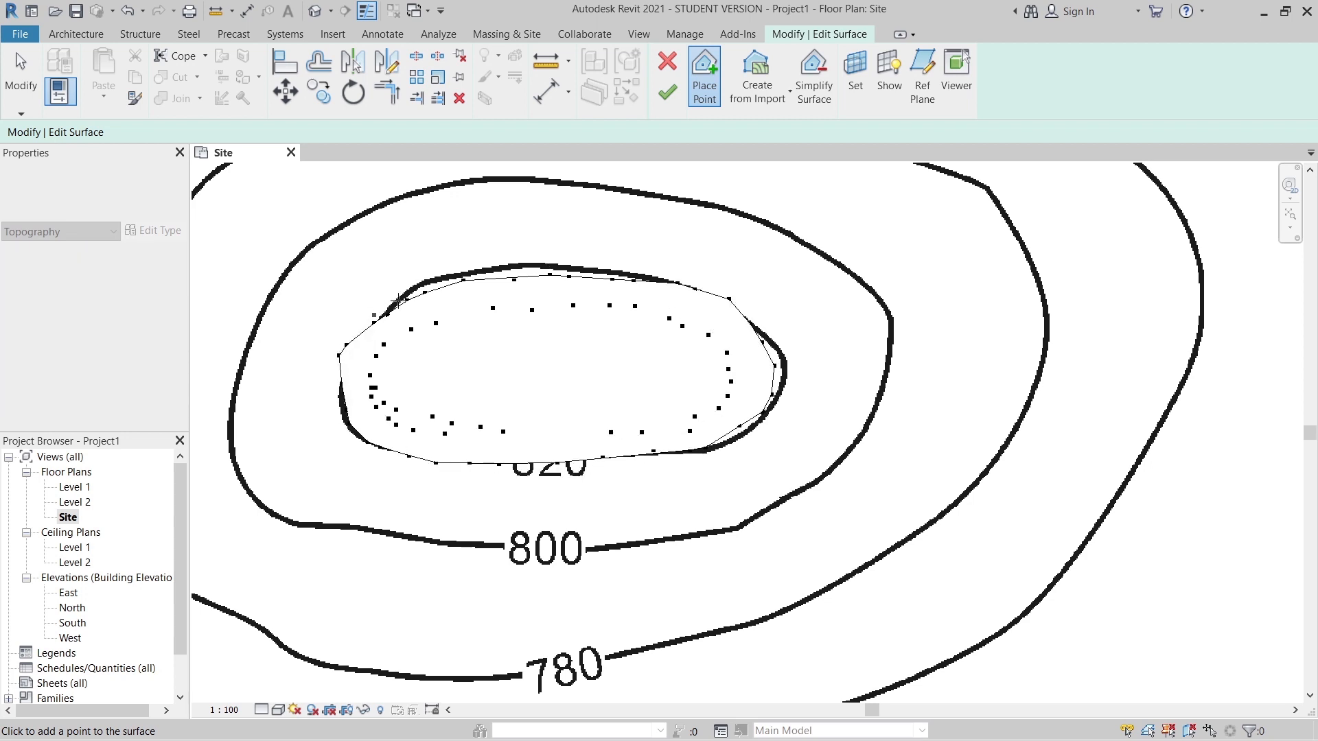
{"action": "left_click", "coordinate": [410, 297]}
Step: Set the point elevation to 8000 and trace the 800 contour with surface points all the way round
{"action": "left_click", "coordinate": [367, 279]}
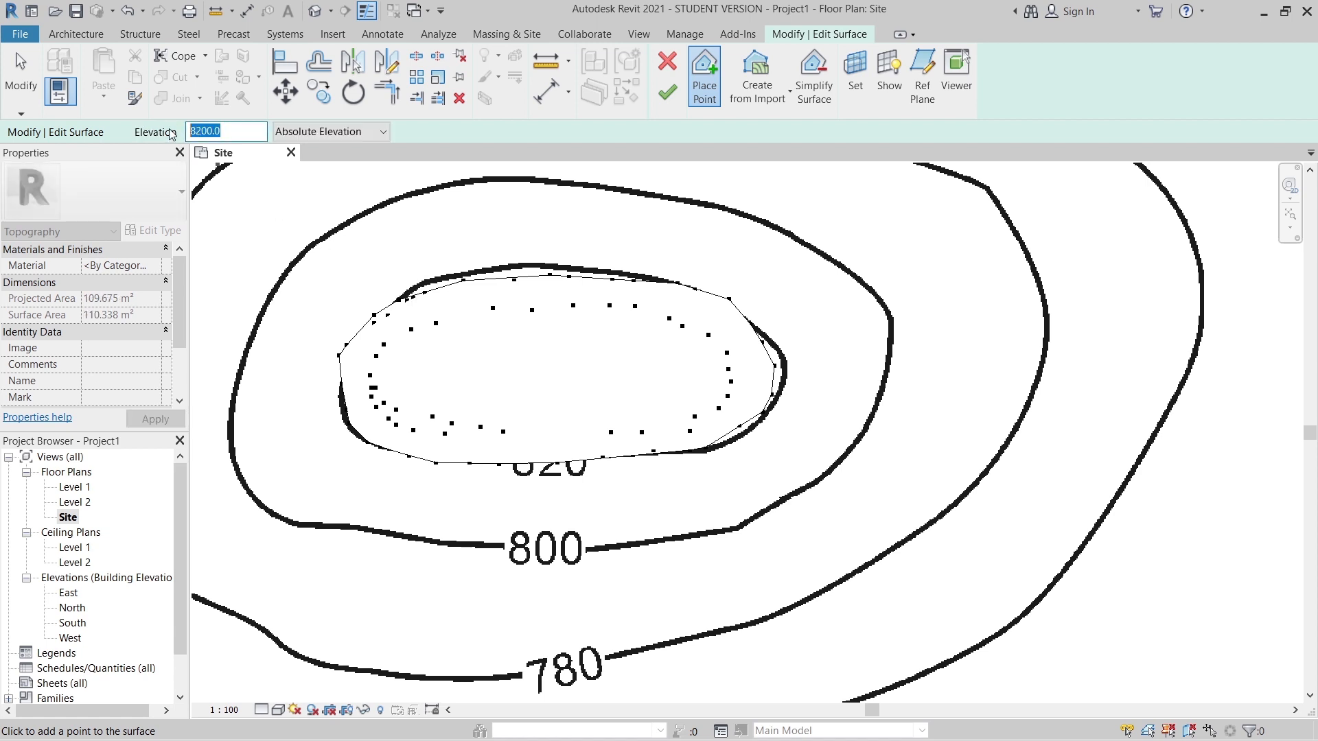
{"action": "type", "text": "8m"}
{"action": "key", "text": "Return"}
{"action": "left_click", "coordinate": [282, 269]}
{"action": "left_click", "coordinate": [346, 235]}
{"action": "left_click", "coordinate": [373, 212]}
{"action": "left_click", "coordinate": [420, 197]}
{"action": "left_click", "coordinate": [471, 187]}
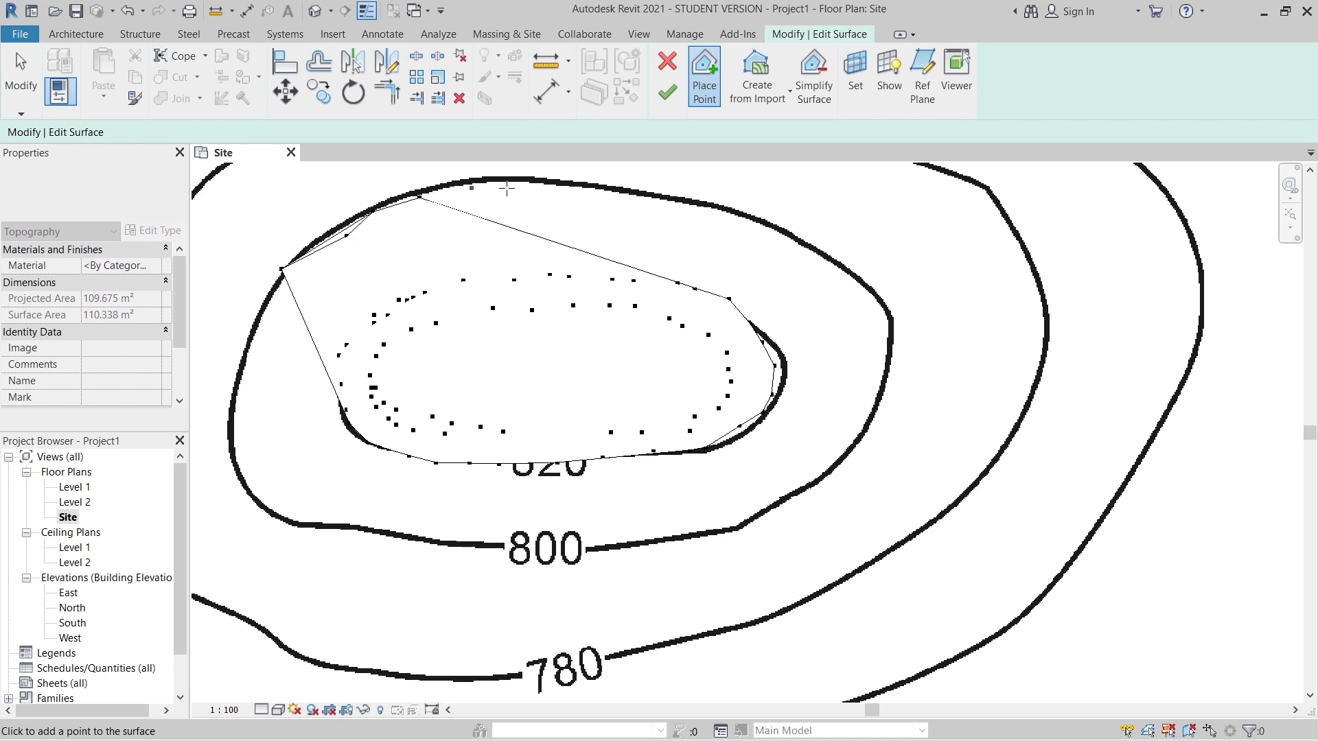
{"action": "left_click", "coordinate": [531, 185]}
{"action": "left_click", "coordinate": [579, 190]}
{"action": "left_click", "coordinate": [627, 197]}
{"action": "left_click", "coordinate": [661, 201]}
{"action": "left_click", "coordinate": [709, 212]}
{"action": "left_click", "coordinate": [770, 228]}
{"action": "left_click", "coordinate": [824, 268]}
{"action": "left_click", "coordinate": [849, 278]}
{"action": "left_click", "coordinate": [869, 300]}
{"action": "left_click", "coordinate": [884, 350]}
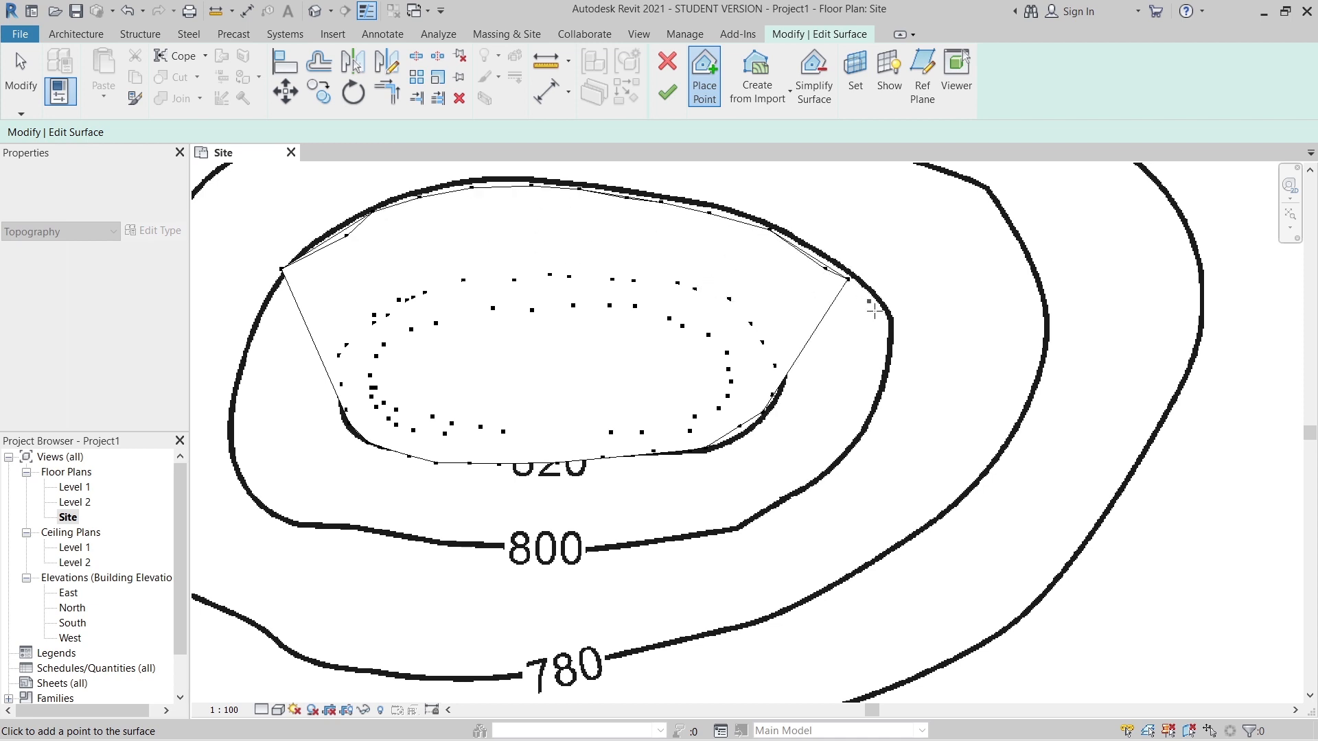
{"action": "left_click", "coordinate": [874, 431]}
{"action": "left_click", "coordinate": [851, 453]}
{"action": "left_click", "coordinate": [739, 523]}
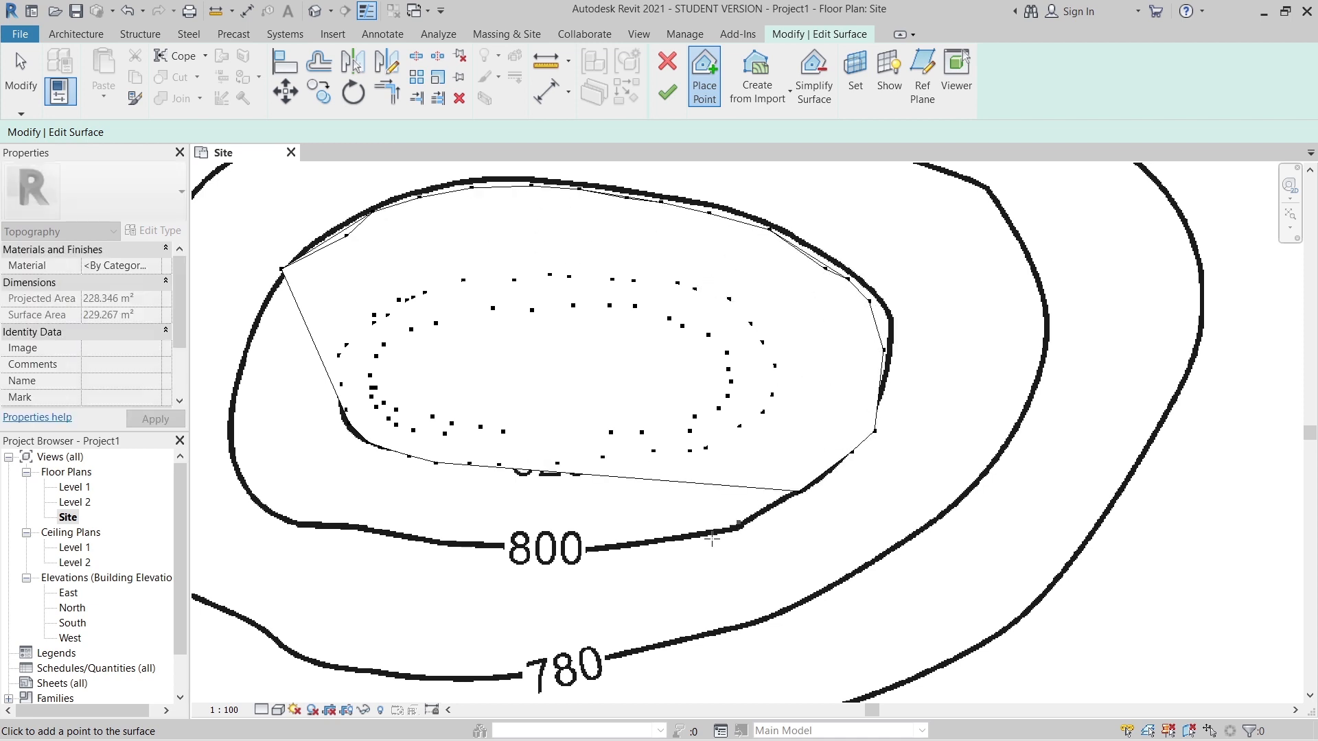
{"action": "left_click", "coordinate": [676, 543]}
{"action": "left_click", "coordinate": [580, 549]}
{"action": "left_click", "coordinate": [480, 544]}
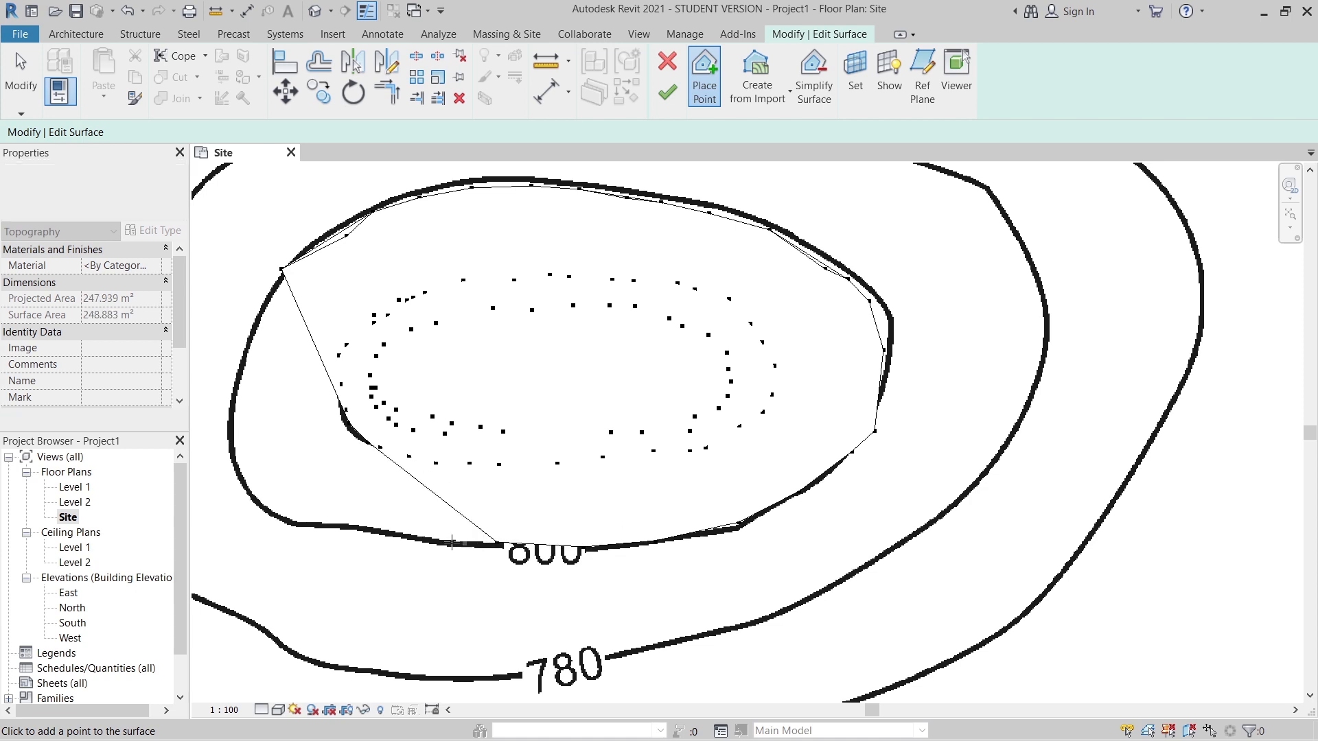
{"action": "left_click", "coordinate": [439, 540]}
{"action": "left_click", "coordinate": [381, 538]}
{"action": "left_click", "coordinate": [332, 522]}
{"action": "left_click", "coordinate": [287, 524]}
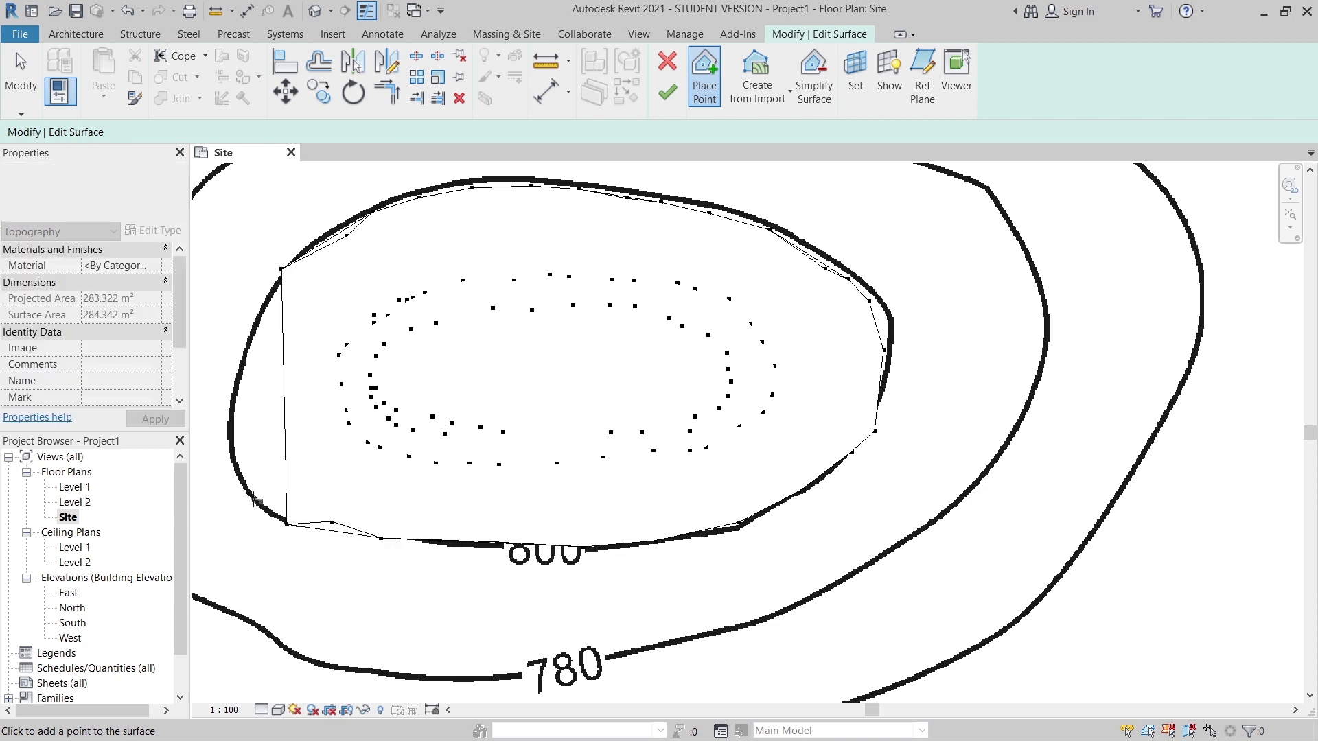
{"action": "left_click", "coordinate": [249, 495]}
{"action": "left_click", "coordinate": [230, 456]}
{"action": "left_click", "coordinate": [238, 387]}
{"action": "left_click", "coordinate": [249, 352]}
{"action": "left_click", "coordinate": [246, 328]}
Step: Set the point elevation to 7800 and place surface points around the whole 780 contour
{"action": "scroll", "coordinate": [293, 297], "scroll_direction": "down", "scroll_amount": 2}
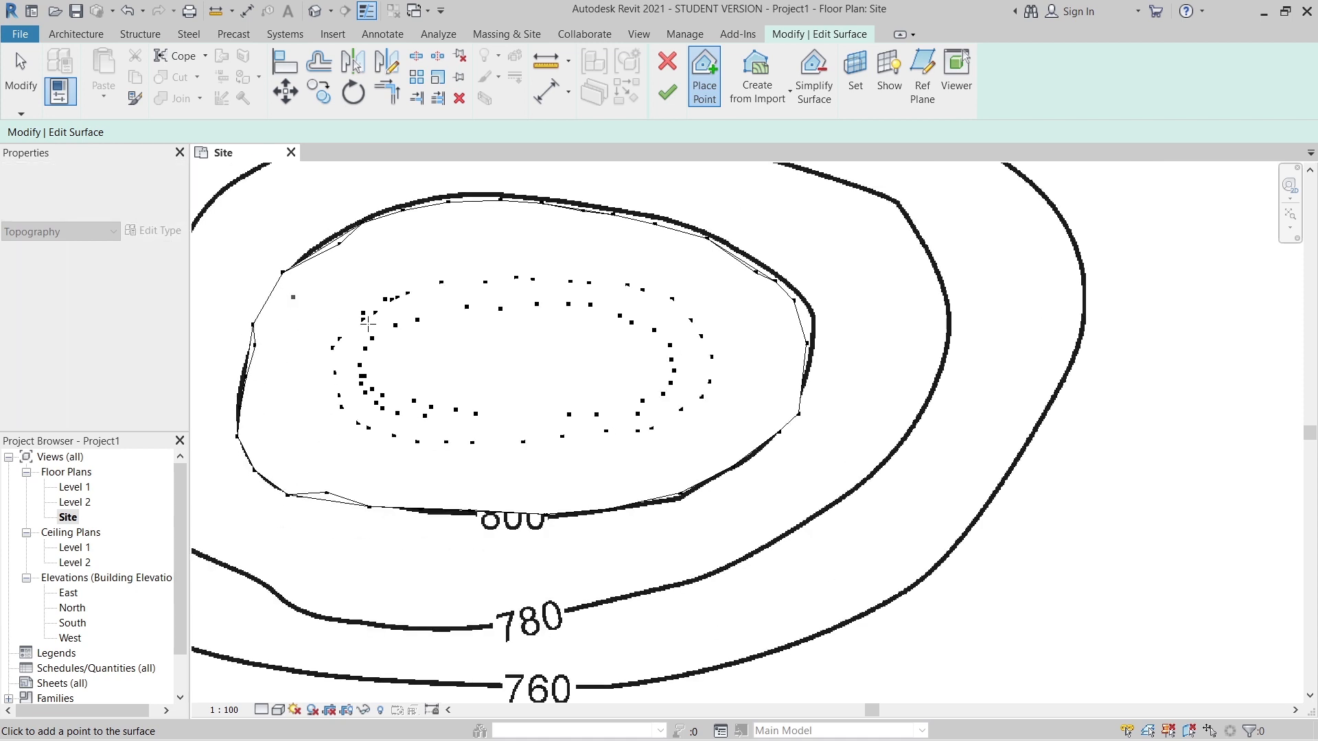
{"action": "middle_click_drag", "start_coordinate": [294, 298], "coordinate": [408, 345]}
{"action": "left_click", "coordinate": [249, 203]}
{"action": "left_click", "coordinate": [237, 131]}
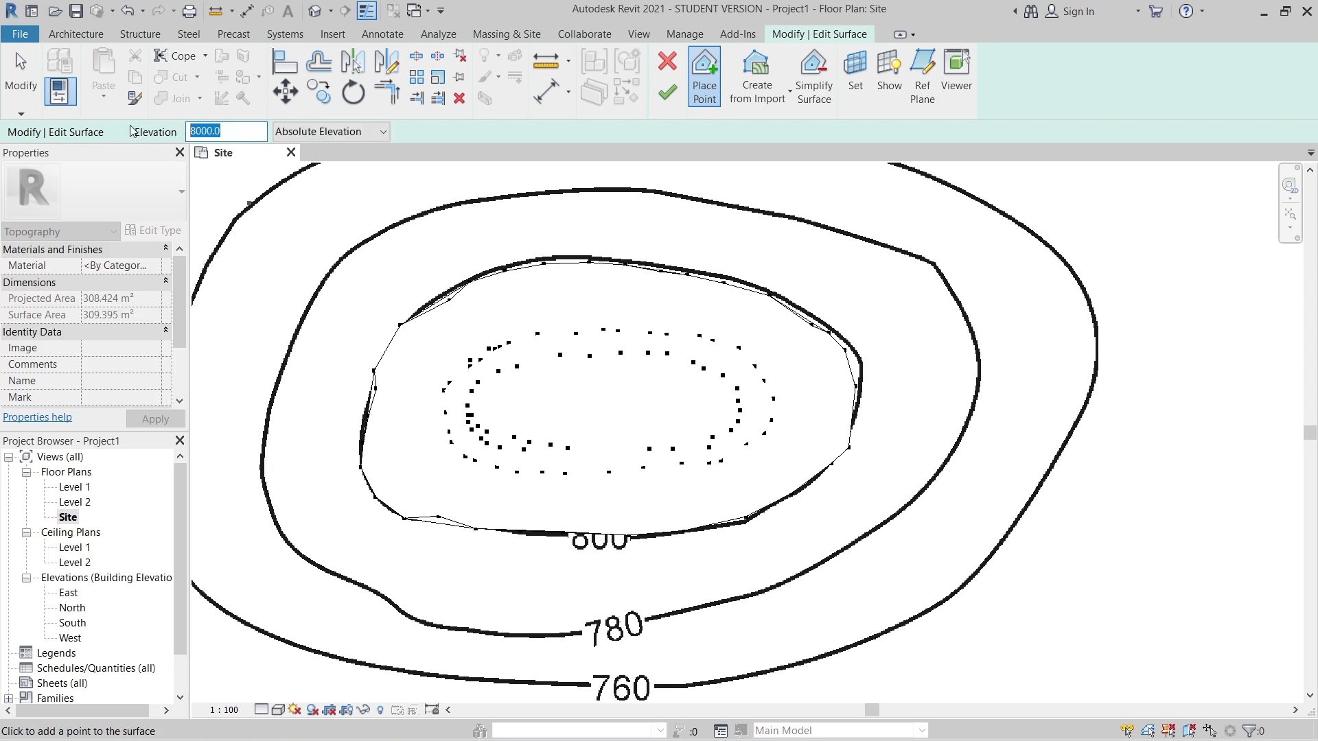
{"action": "type", "text": "2"}
{"action": "left_click", "coordinate": [317, 287]}
{"action": "left_click", "coordinate": [381, 240]}
{"action": "left_click", "coordinate": [491, 201]}
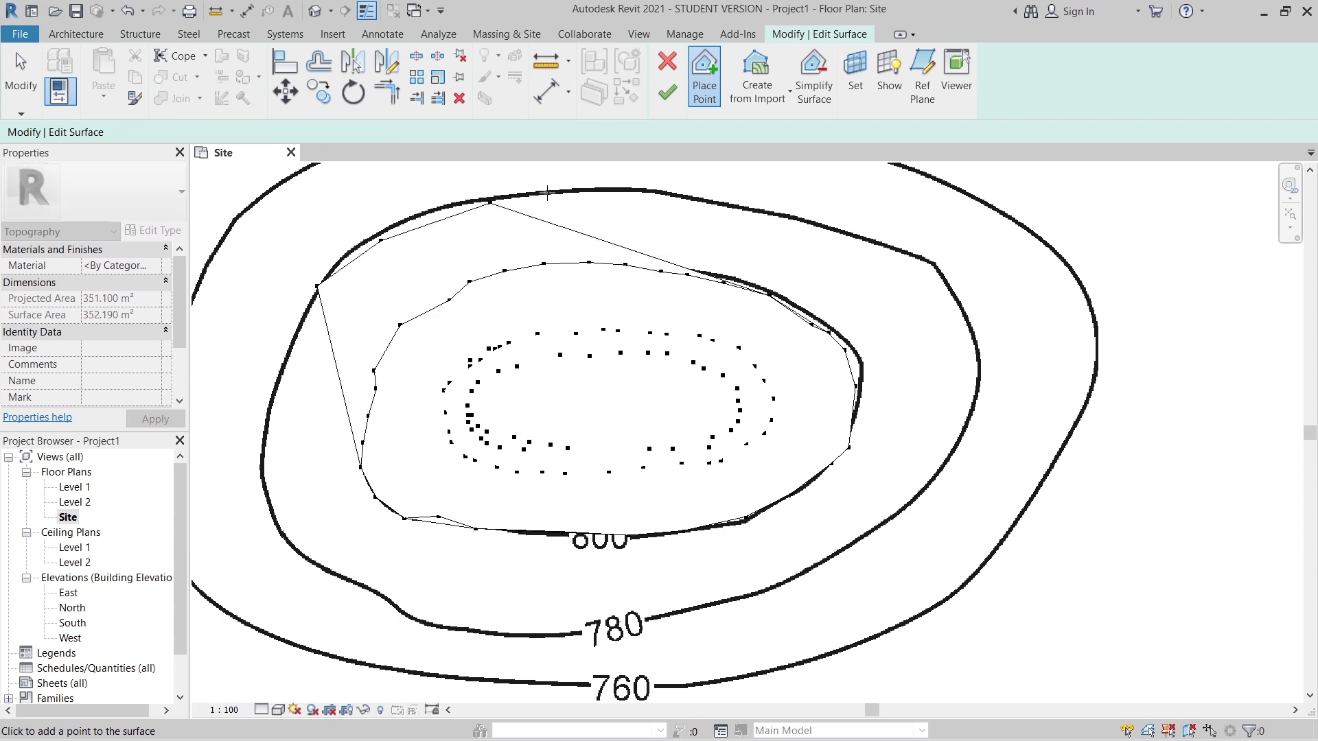
{"action": "left_click", "coordinate": [604, 192]}
{"action": "left_click", "coordinate": [715, 199]}
{"action": "left_click", "coordinate": [764, 211]}
{"action": "left_click", "coordinate": [796, 215]}
{"action": "left_click", "coordinate": [958, 291]}
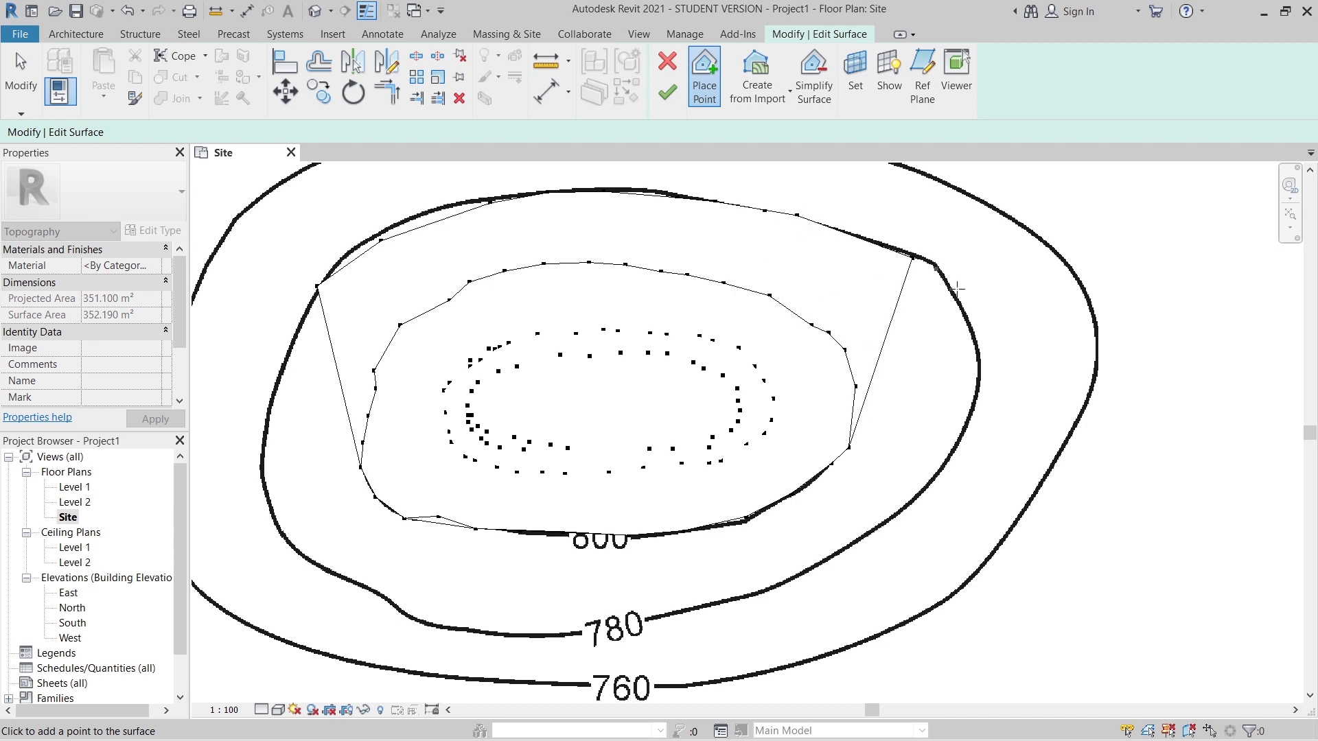
{"action": "left_click", "coordinate": [970, 332]}
{"action": "left_click", "coordinate": [927, 493]}
{"action": "left_click", "coordinate": [881, 514]}
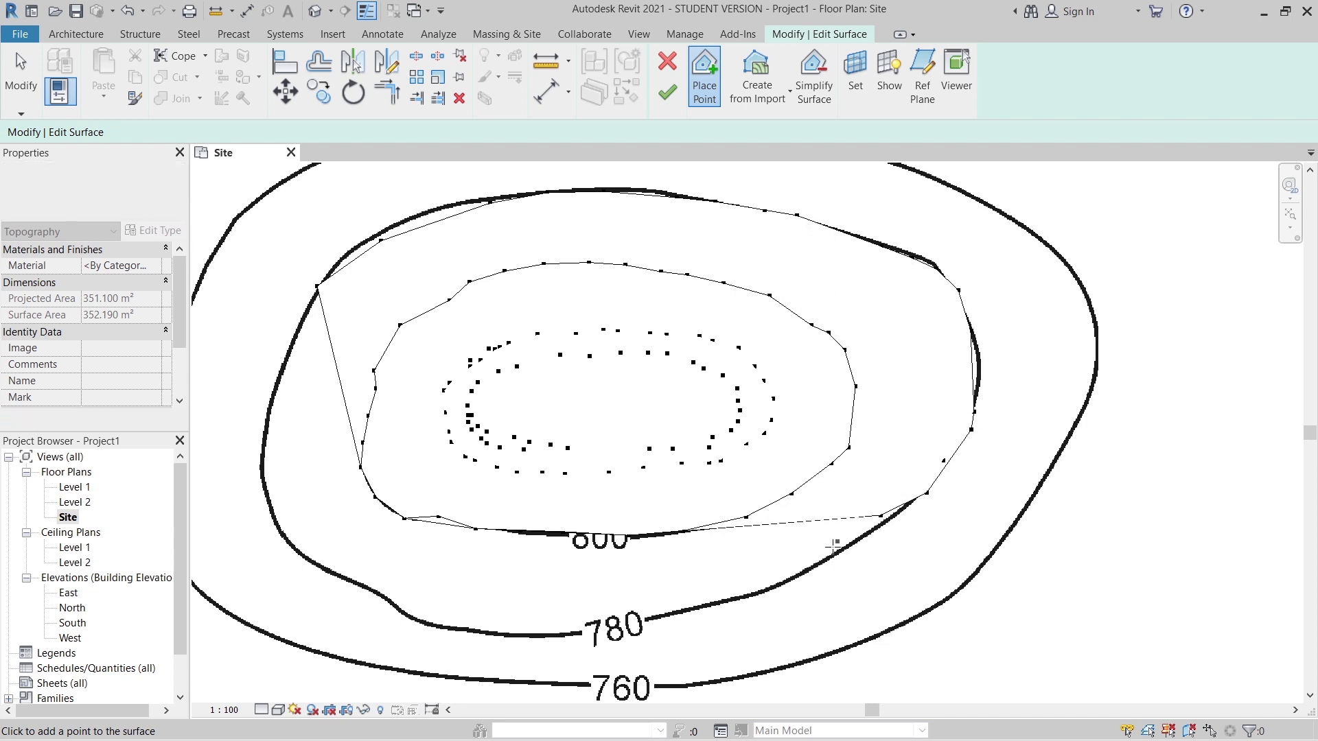
{"action": "left_click", "coordinate": [836, 543]}
{"action": "left_click", "coordinate": [762, 584]}
{"action": "left_click", "coordinate": [672, 621]}
{"action": "left_click", "coordinate": [586, 630]}
{"action": "left_click", "coordinate": [495, 627]}
{"action": "left_click", "coordinate": [443, 619]}
{"action": "left_click", "coordinate": [411, 612]}
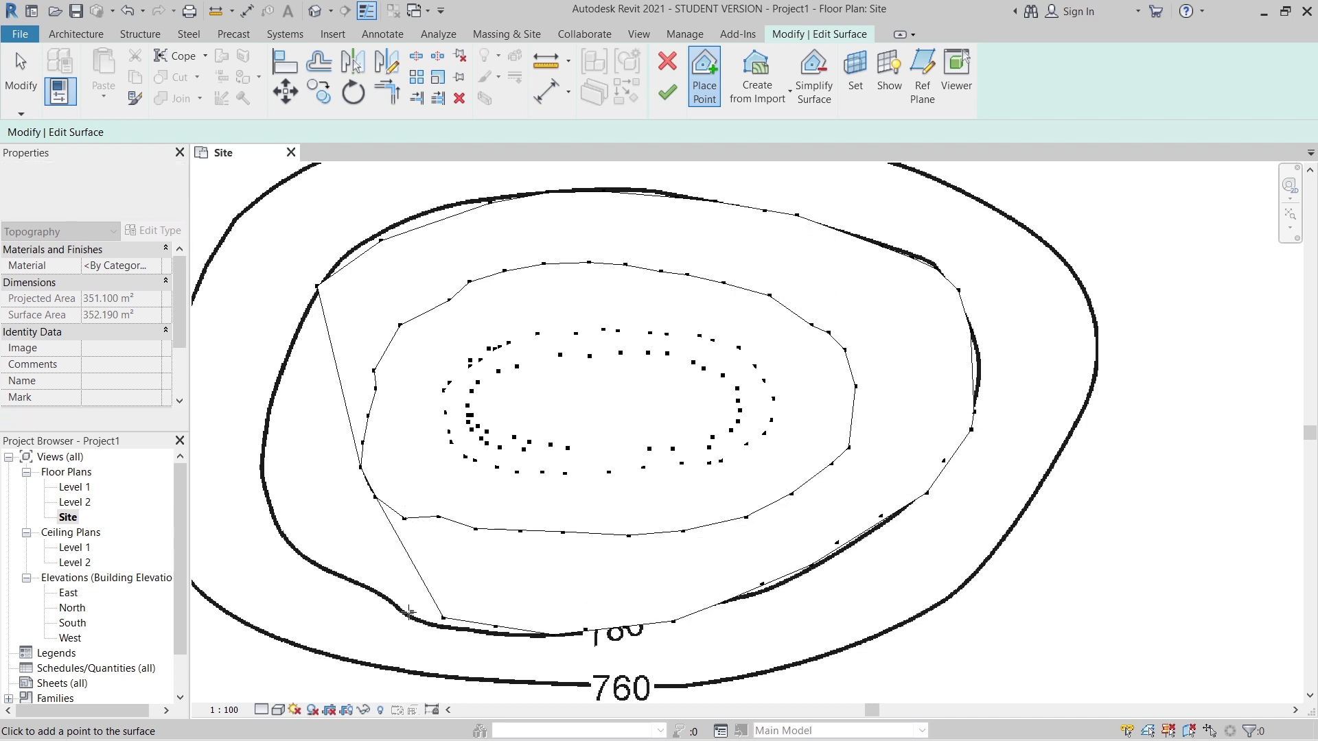
{"action": "left_click", "coordinate": [364, 591]}
{"action": "left_click", "coordinate": [336, 578]}
{"action": "left_click", "coordinate": [298, 547]}
{"action": "left_click", "coordinate": [266, 506]}
{"action": "left_click", "coordinate": [265, 433]}
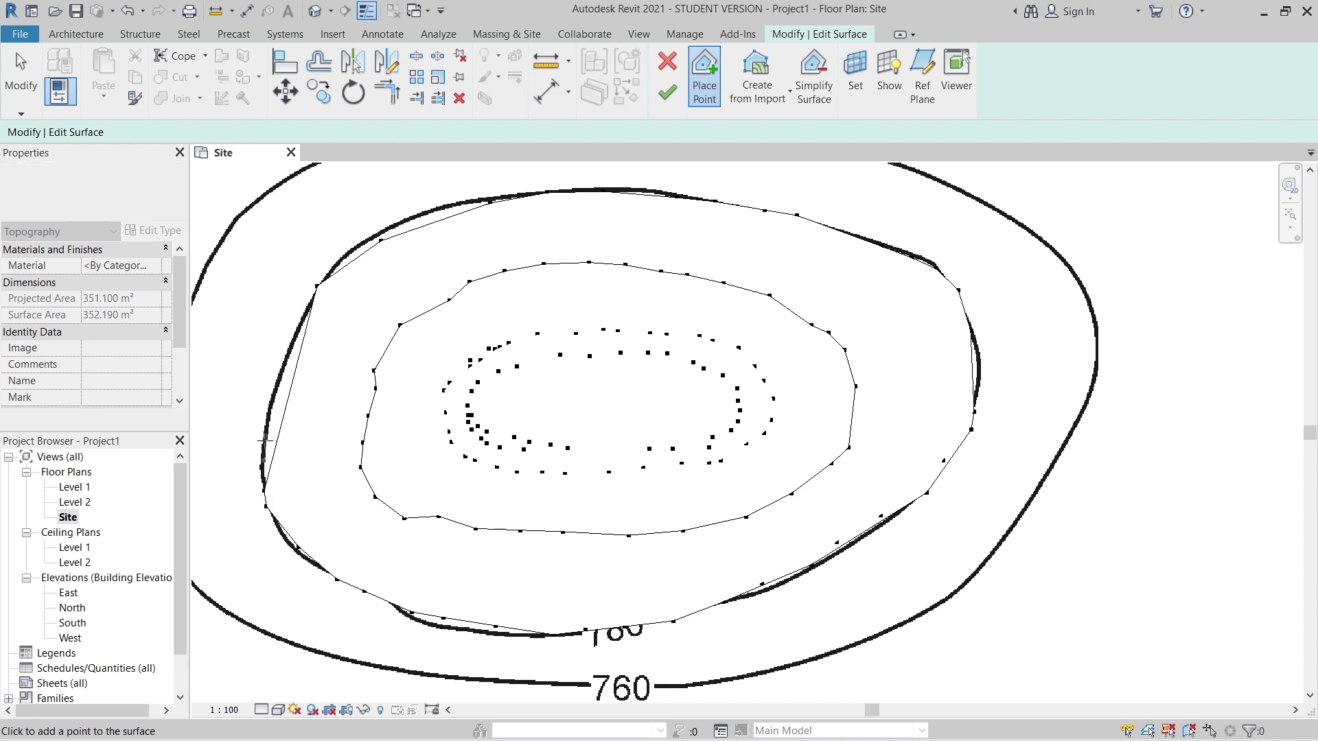
{"action": "left_click", "coordinate": [265, 412]}
{"action": "left_click", "coordinate": [272, 392]}
{"action": "left_click", "coordinate": [284, 372]}
Step: Finish the open side of the 780 contour, then set the point elevation to 7600 and place surface points around the whole 760 contour
{"action": "left_click", "coordinate": [258, 281]}
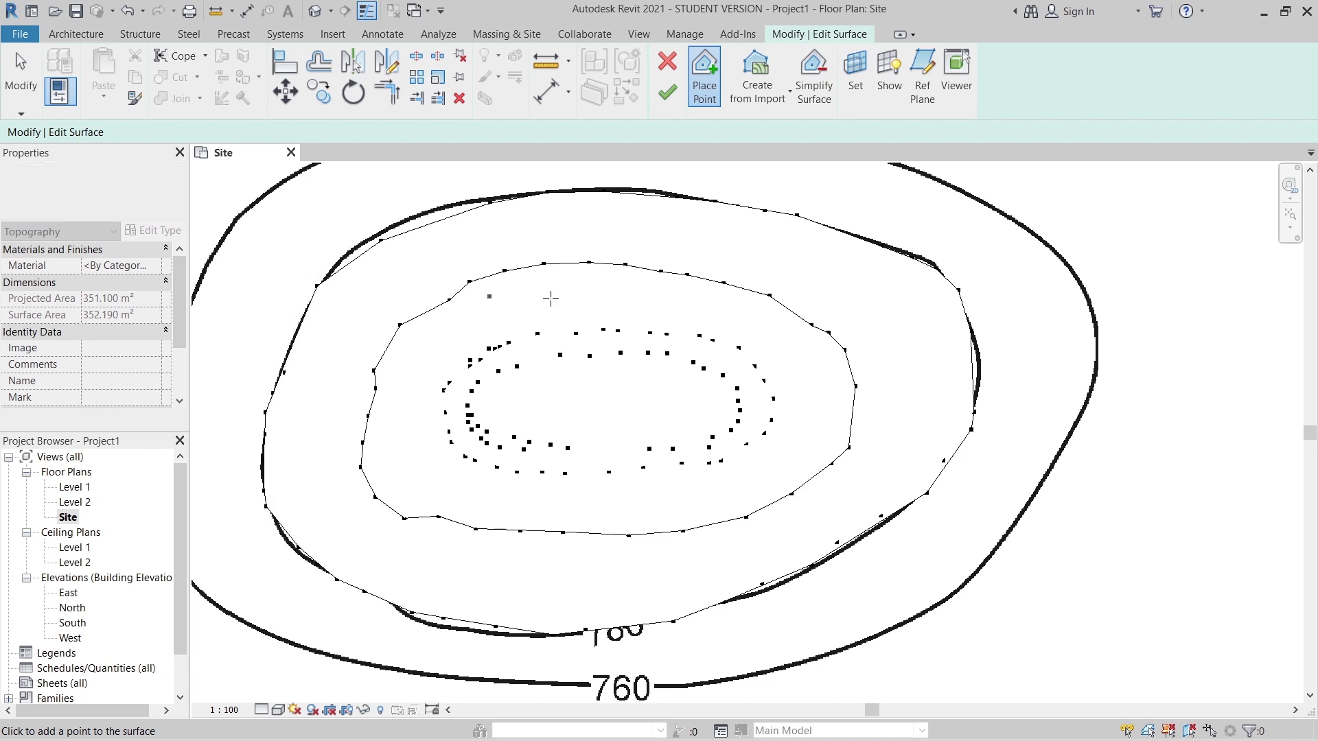
{"action": "scroll", "coordinate": [364, 389], "scroll_direction": "down", "scroll_amount": 3}
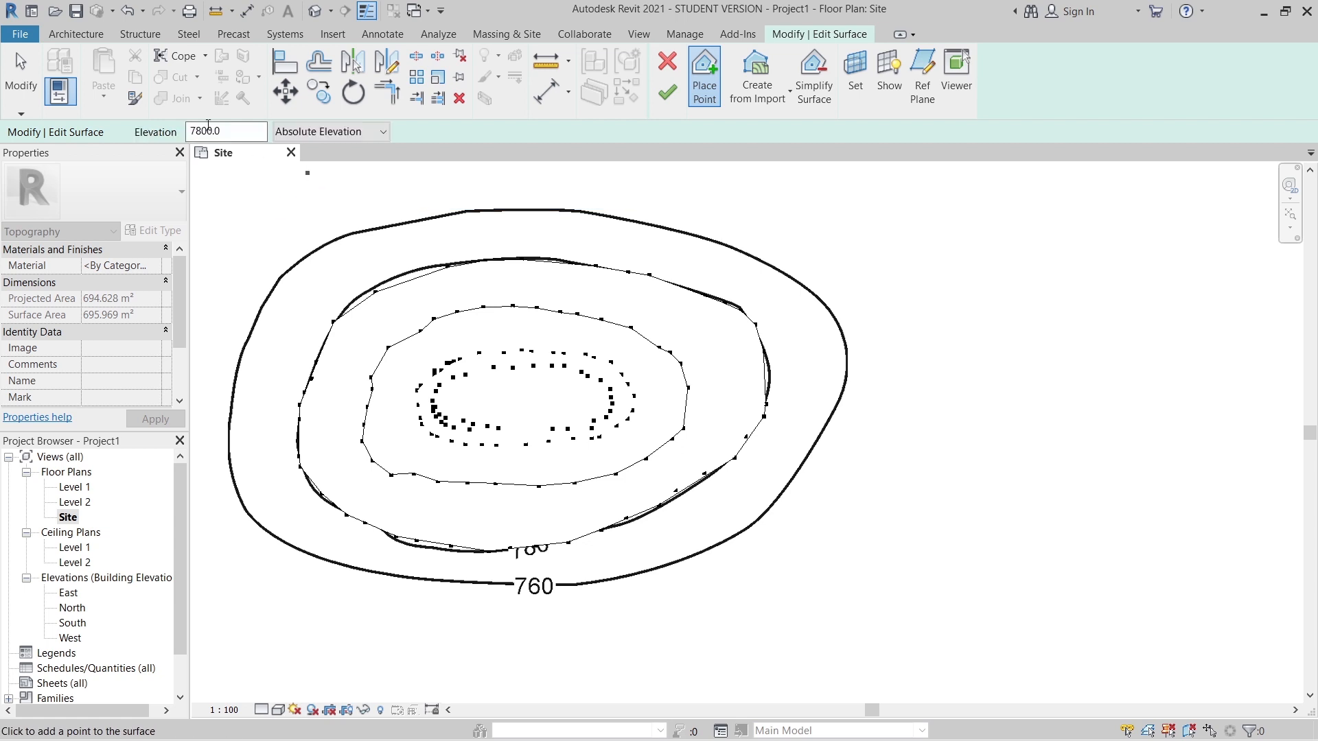
{"action": "double_click", "coordinate": [208, 128]}
{"action": "type", "text": "7600"}
{"action": "key", "text": "Return"}
{"action": "left_click", "coordinate": [288, 262]}
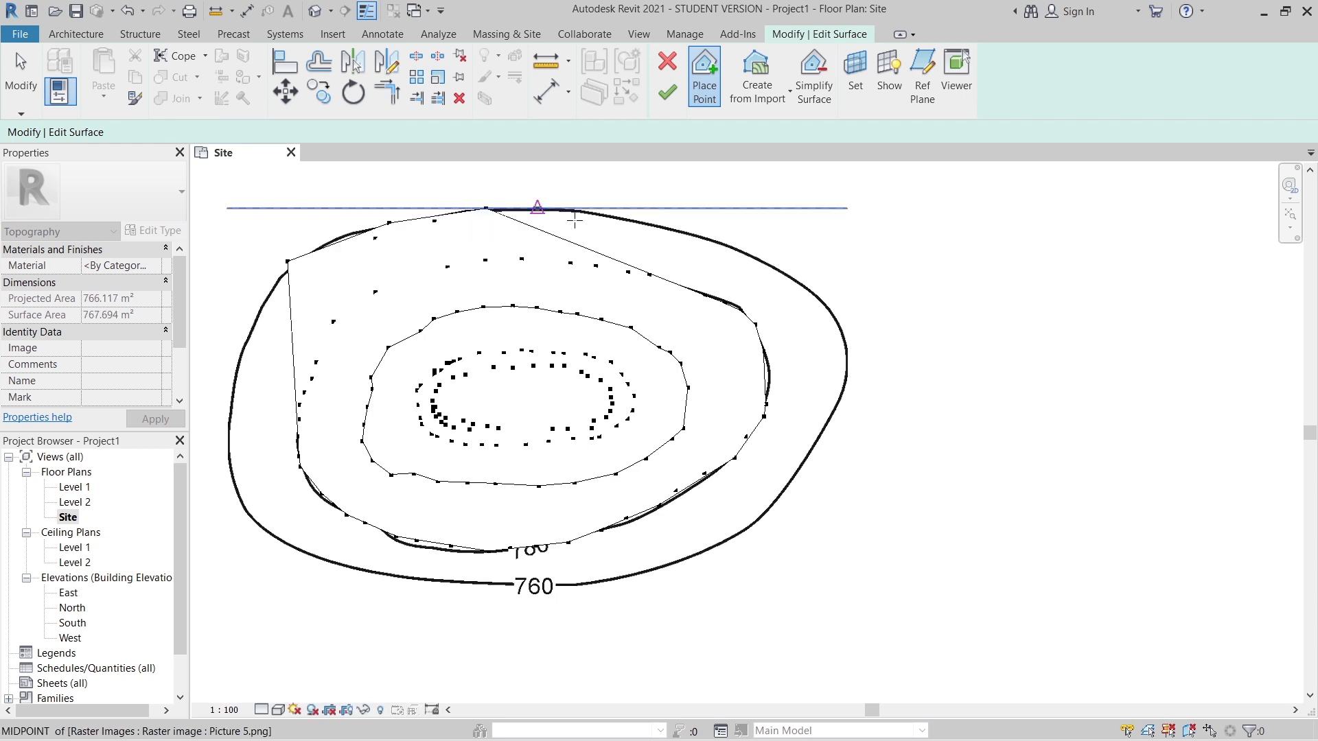
{"action": "left_click", "coordinate": [645, 224]}
{"action": "left_click", "coordinate": [680, 234]}
{"action": "left_click", "coordinate": [718, 245]}
{"action": "left_click", "coordinate": [775, 270]}
{"action": "left_click", "coordinate": [791, 287]}
{"action": "left_click", "coordinate": [822, 306]}
{"action": "left_click", "coordinate": [826, 315]}
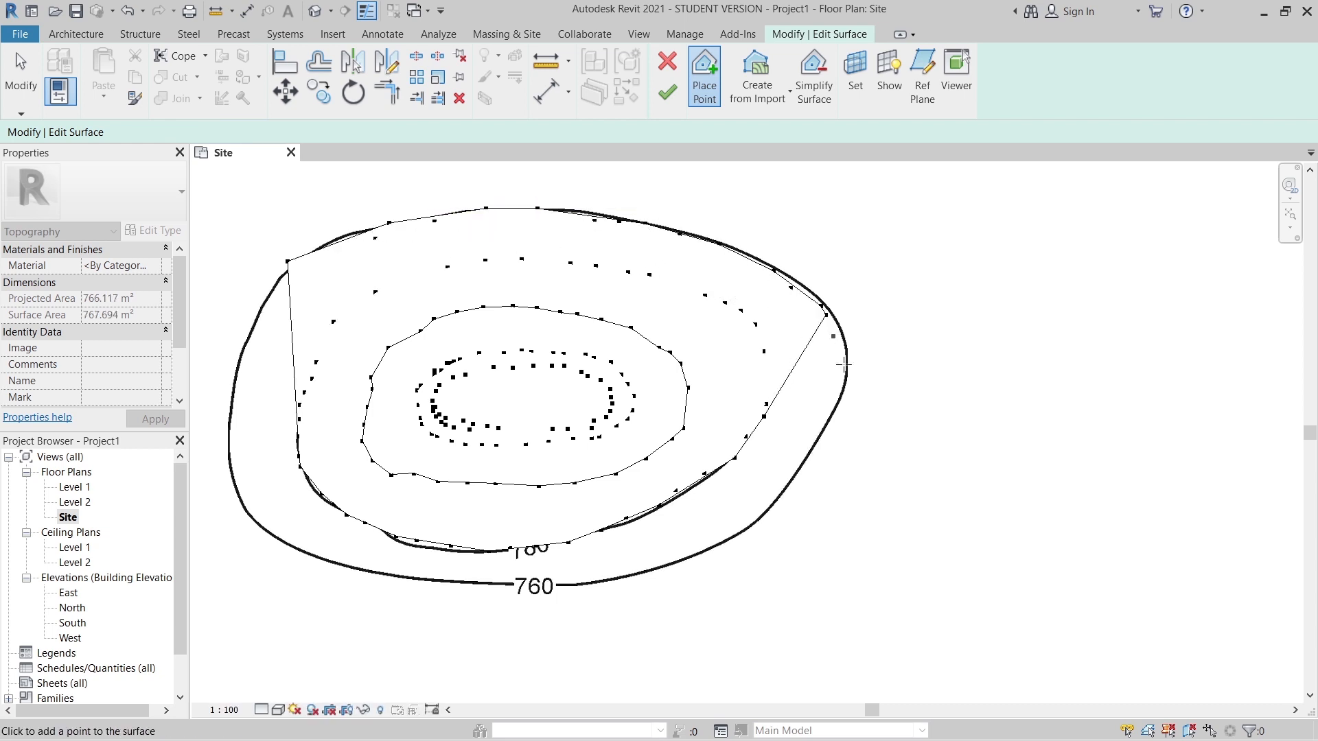
{"action": "left_click", "coordinate": [847, 359]}
{"action": "left_click", "coordinate": [847, 388]}
{"action": "left_click", "coordinate": [820, 448]}
{"action": "left_click", "coordinate": [785, 491]}
{"action": "left_click", "coordinate": [768, 509]}
{"action": "left_click", "coordinate": [723, 544]}
{"action": "left_click", "coordinate": [697, 551]}
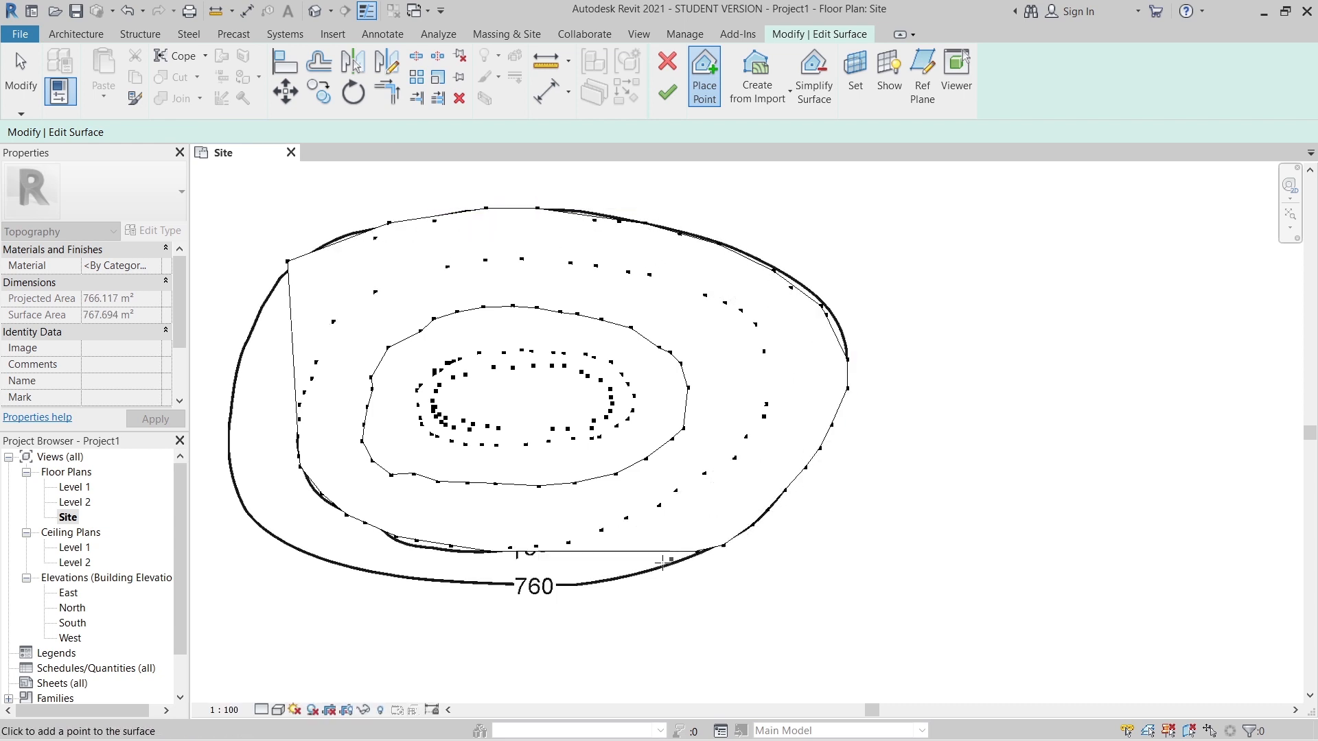
{"action": "left_click", "coordinate": [662, 563]}
{"action": "left_click", "coordinate": [628, 568]}
{"action": "left_click", "coordinate": [594, 583]}
{"action": "left_click", "coordinate": [574, 585]}
{"action": "left_click", "coordinate": [519, 595]}
{"action": "left_click", "coordinate": [454, 584]}
{"action": "left_click", "coordinate": [433, 580]}
{"action": "left_click", "coordinate": [396, 574]}
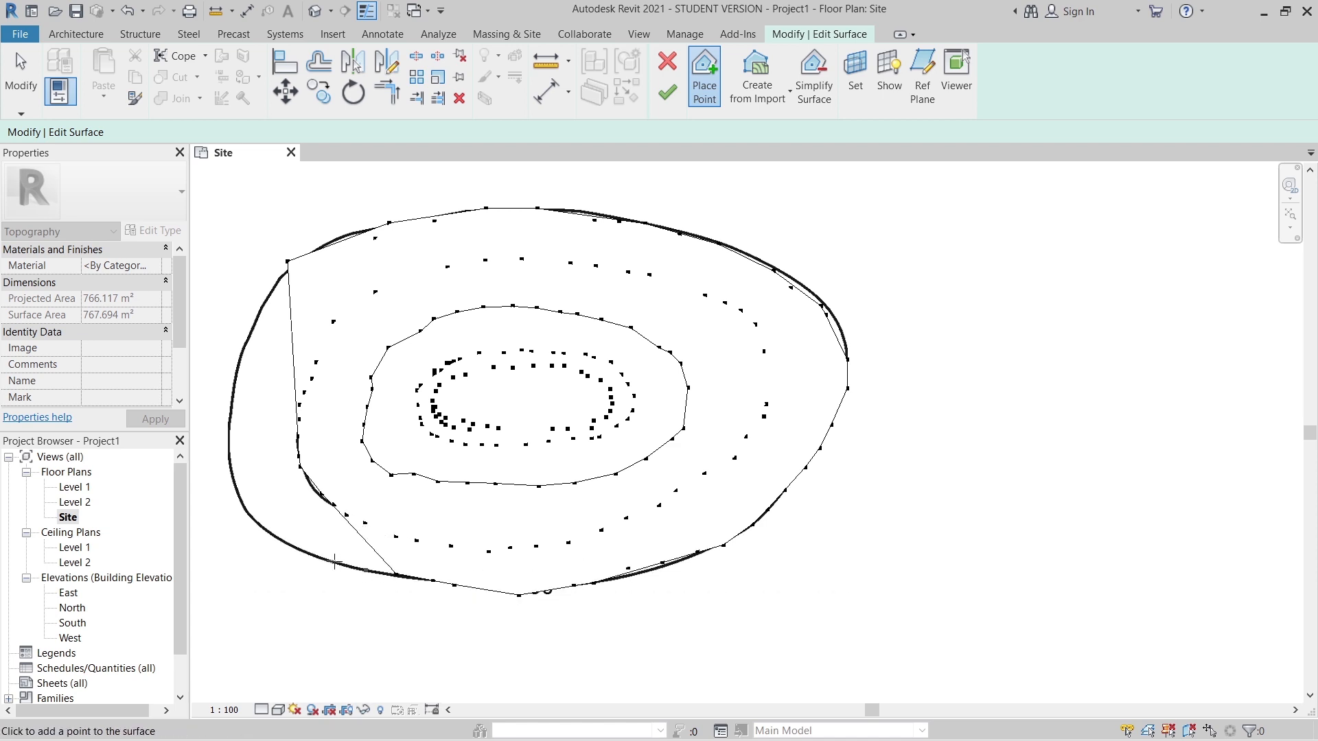
{"action": "left_click", "coordinate": [365, 570]}
{"action": "left_click", "coordinate": [296, 547]}
{"action": "left_click", "coordinate": [271, 529]}
{"action": "left_click", "coordinate": [247, 496]}
{"action": "left_click", "coordinate": [227, 447]}
{"action": "left_click", "coordinate": [235, 419]}
{"action": "left_click", "coordinate": [240, 393]}
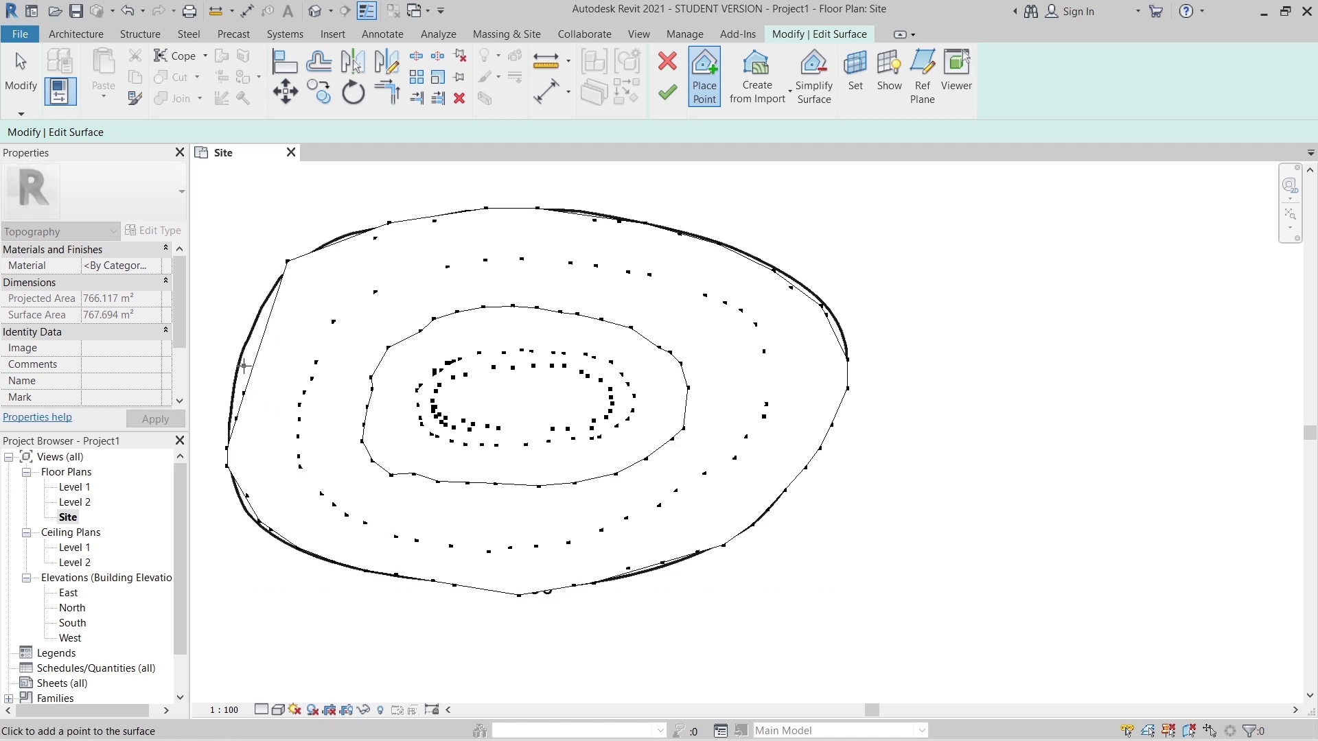
{"action": "left_click", "coordinate": [242, 366]}
{"action": "left_click", "coordinate": [251, 341]}
{"action": "left_click", "coordinate": [261, 316]}
{"action": "left_click", "coordinate": [264, 304]}
{"action": "left_click", "coordinate": [273, 282]}
{"action": "scroll", "coordinate": [268, 278], "scroll_direction": "down", "scroll_amount": 2}
{"action": "middle_click_drag", "start_coordinate": [225, 278], "coordinate": [303, 344]}
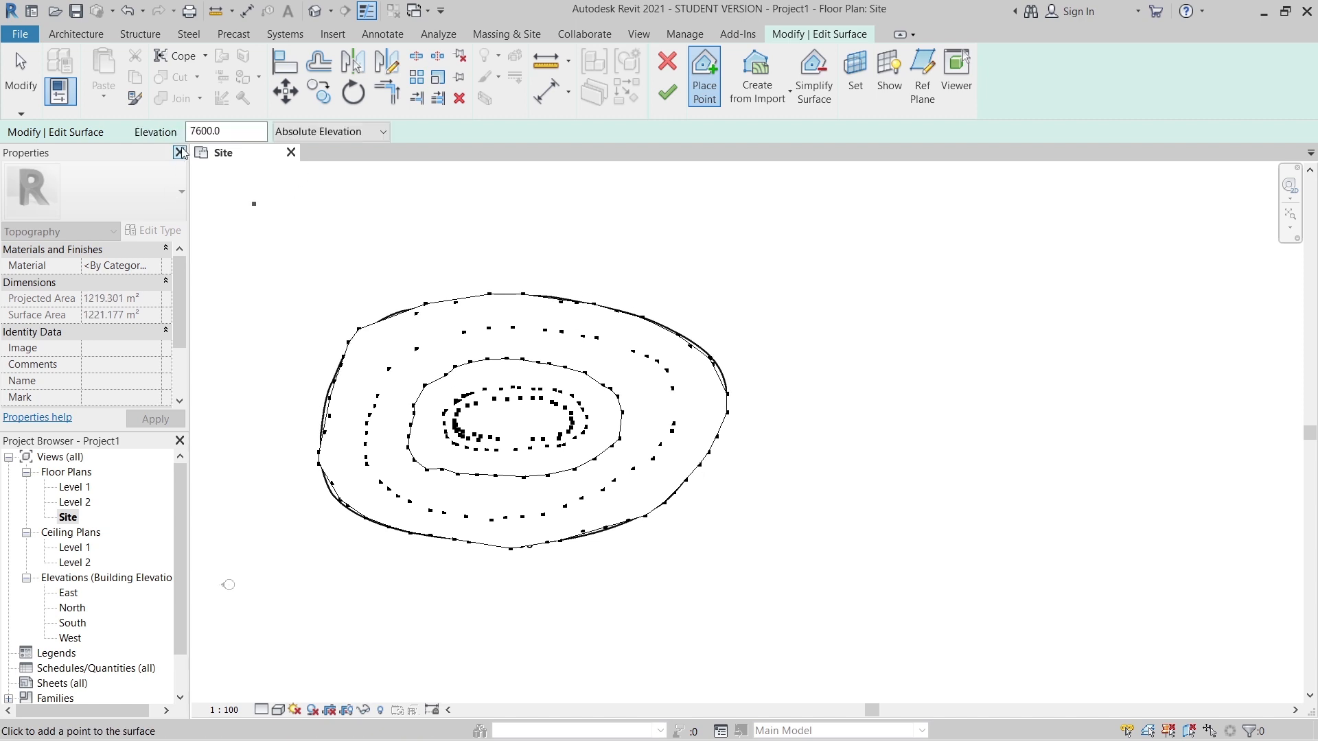
Step: Set the point elevation to 5000 and place a ring of widely spaced surface points outside the 760 contour
{"action": "left_click_drag", "start_coordinate": [230, 132], "coordinate": [165, 143]}
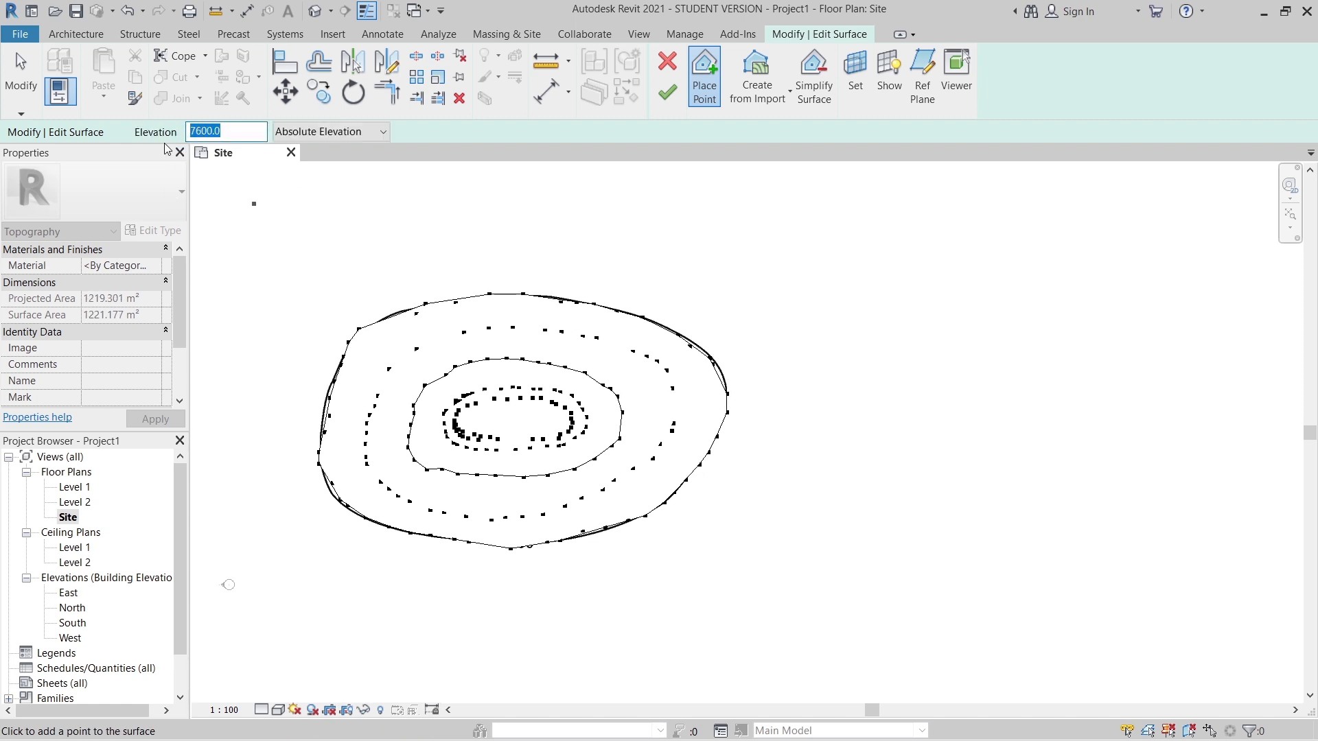
{"action": "type", "text": "5000.0"}
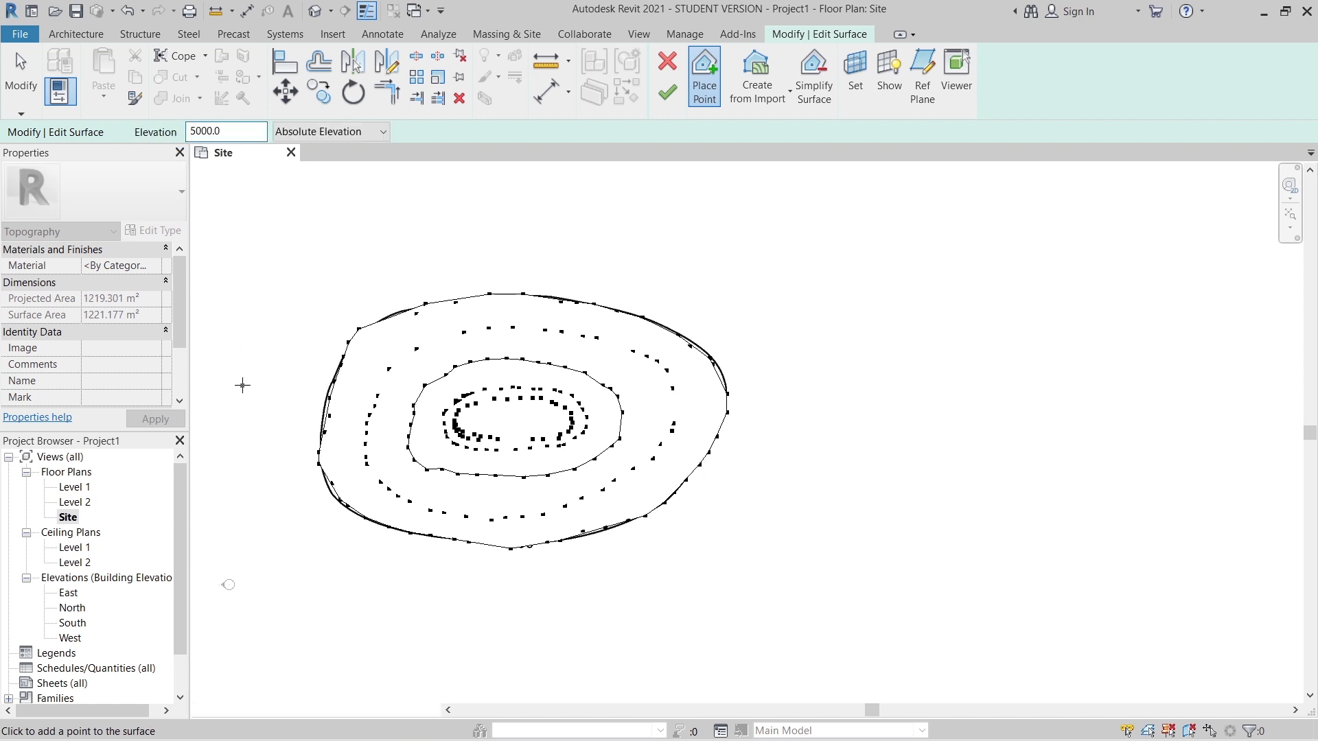
{"action": "left_click", "coordinate": [242, 385]}
{"action": "left_click", "coordinate": [345, 241]}
{"action": "left_click", "coordinate": [588, 214]}
{"action": "left_click", "coordinate": [810, 471]}
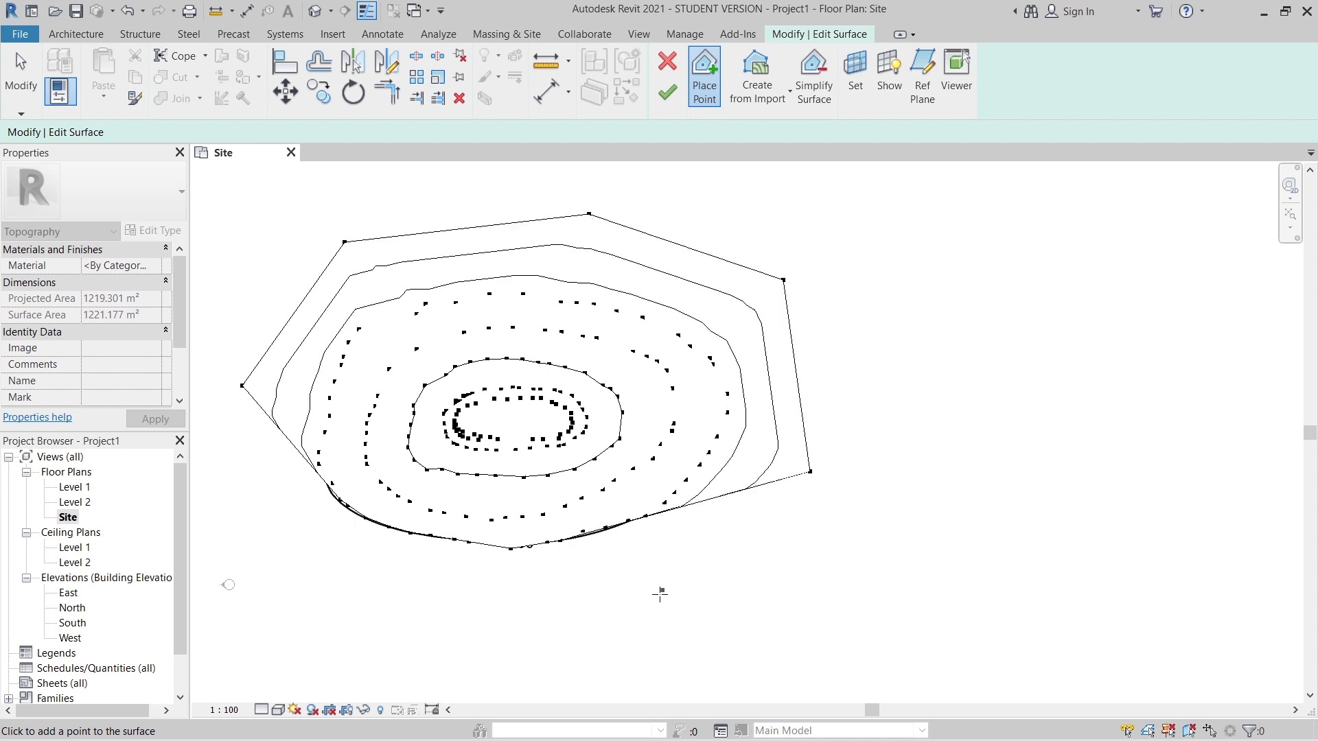
{"action": "left_click", "coordinate": [659, 594]}
{"action": "left_click", "coordinate": [481, 626]}
{"action": "left_click", "coordinate": [367, 610]}
{"action": "left_click", "coordinate": [275, 586]}
{"action": "left_click", "coordinate": [225, 490]}
Step: Set the point elevation to 0 and place an outermost ring of surface points around the 5000 ring
{"action": "scroll", "coordinate": [243, 437], "scroll_direction": "down", "scroll_amount": 3}
{"action": "middle_click_drag", "start_coordinate": [243, 418], "coordinate": [342, 438]}
{"action": "left_click_drag", "start_coordinate": [233, 130], "coordinate": [153, 135]}
{"action": "type", "text": "0.0"}
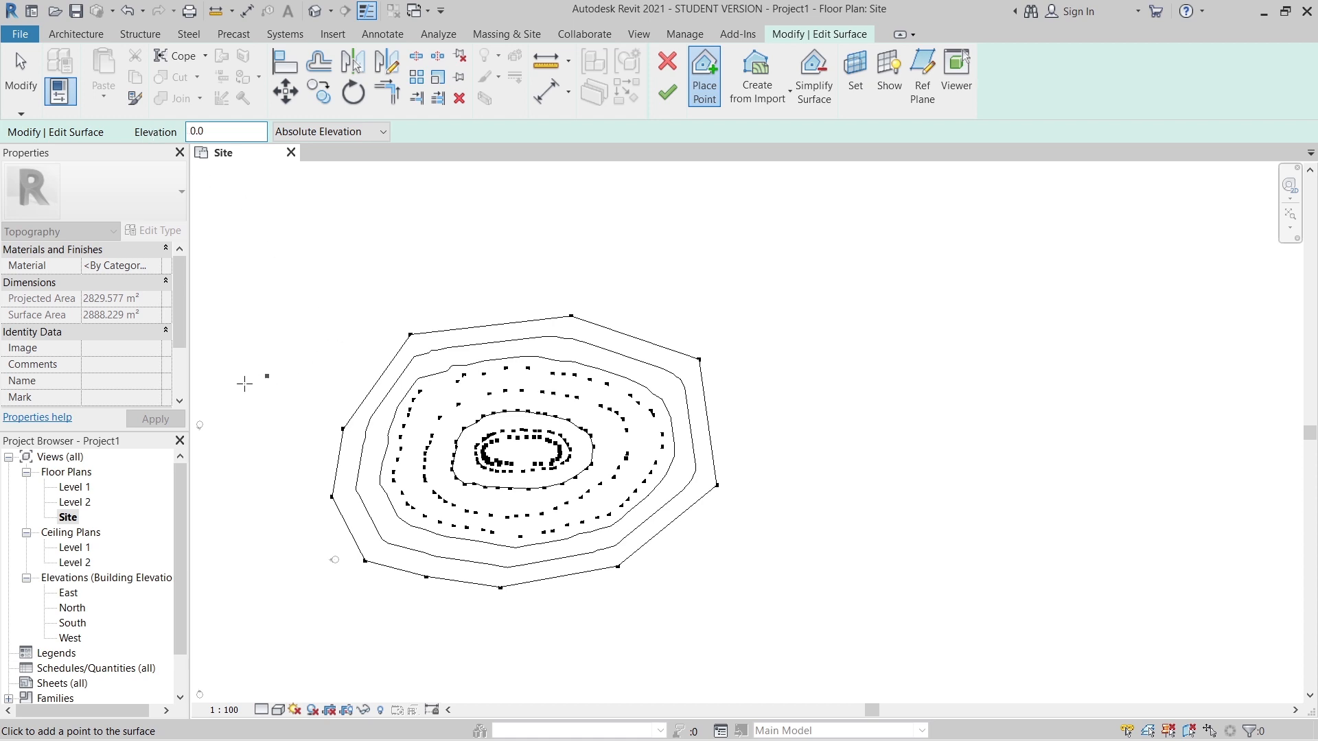
{"action": "left_click", "coordinate": [236, 348]}
{"action": "left_click", "coordinate": [431, 207]}
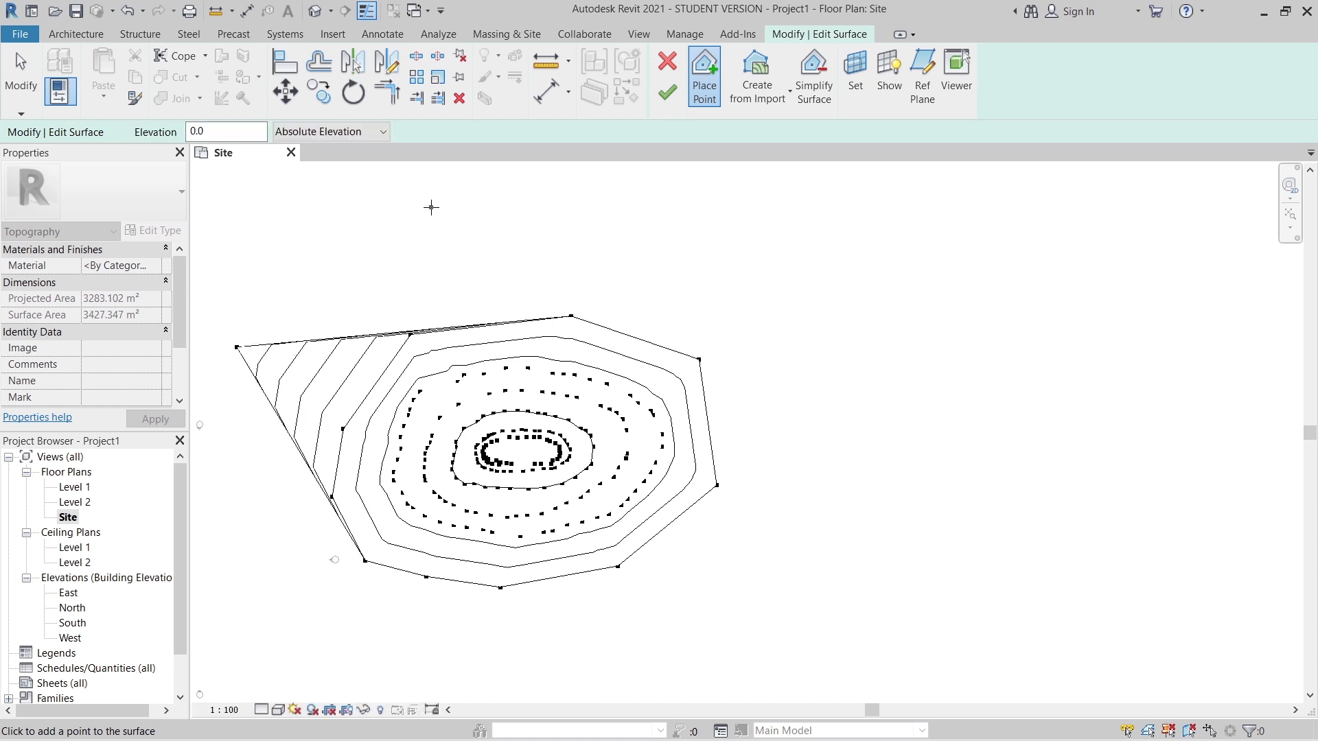
{"action": "left_click", "coordinate": [716, 240]}
{"action": "left_click", "coordinate": [853, 506]}
{"action": "left_click", "coordinate": [723, 662]}
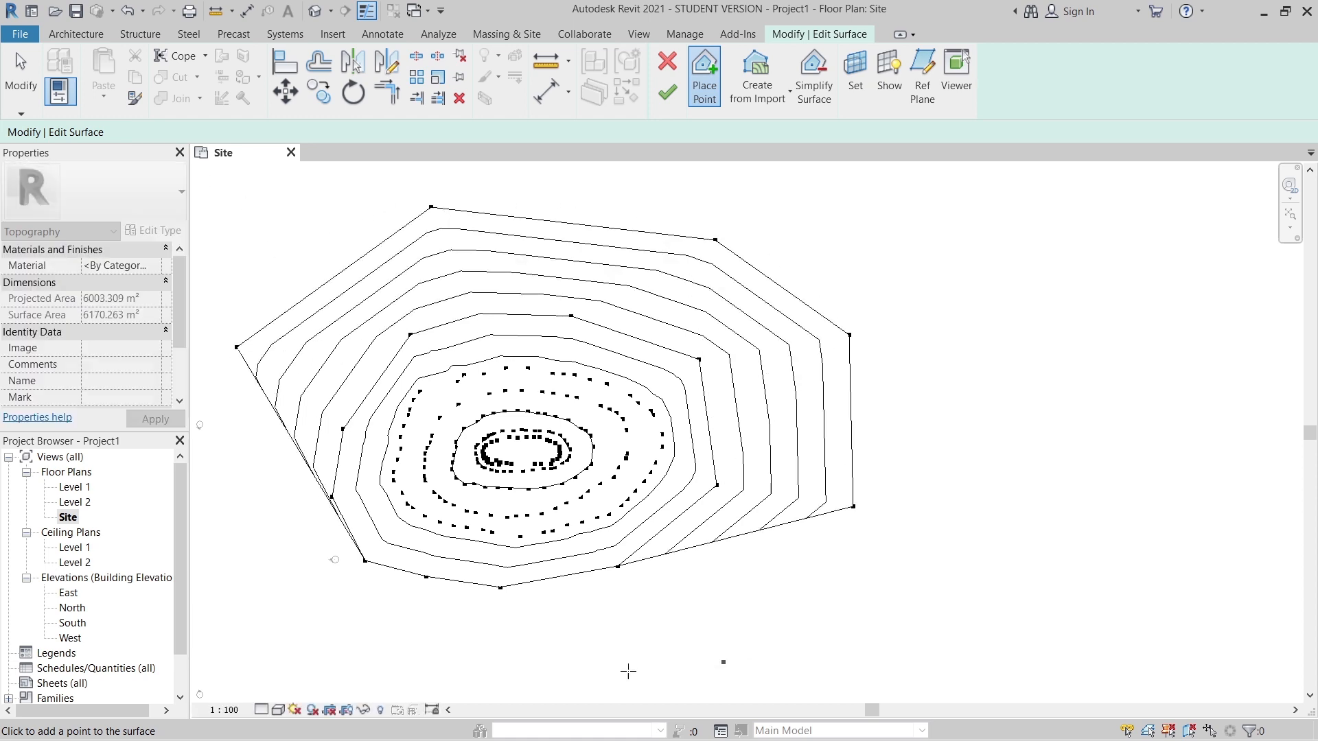
{"action": "left_click", "coordinate": [548, 685]}
{"action": "left_click", "coordinate": [349, 669]}
{"action": "left_click", "coordinate": [260, 637]}
{"action": "left_click", "coordinate": [232, 508]}
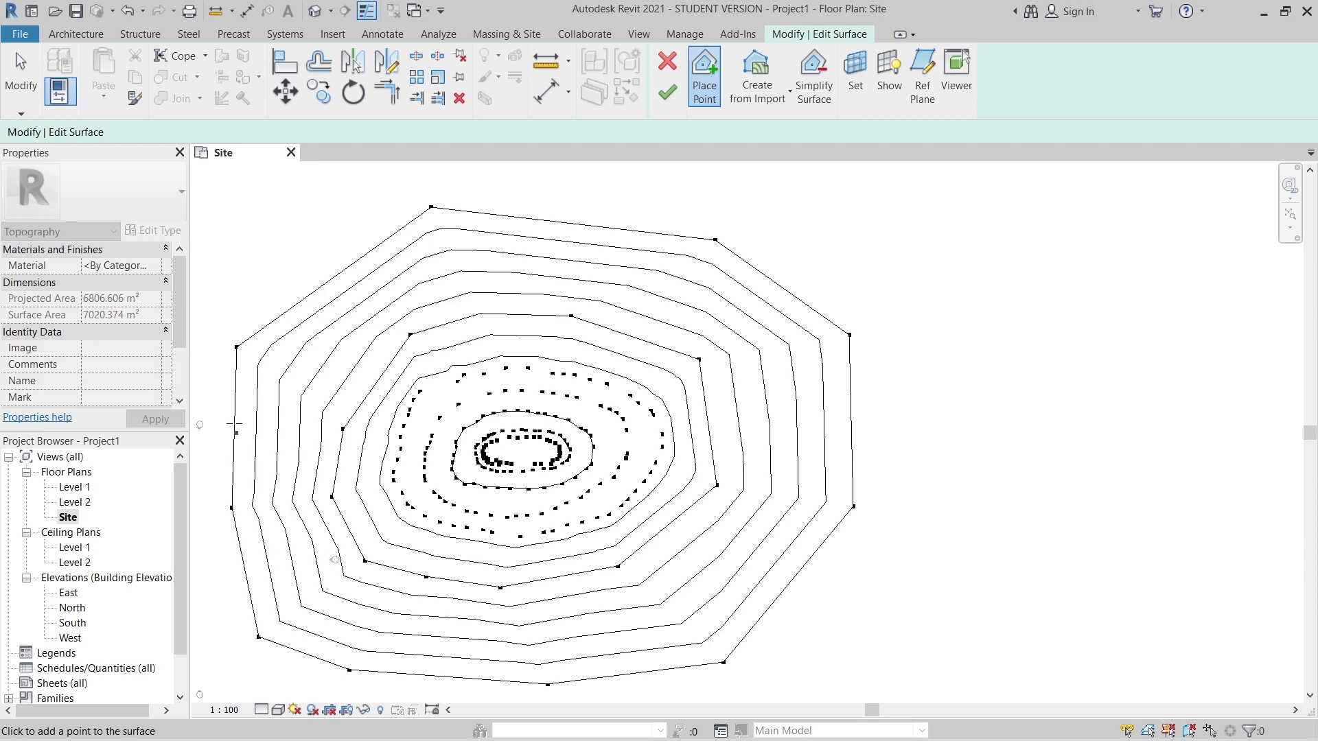
{"action": "left_click", "coordinate": [237, 409]}
{"action": "key", "text": "Escape"}
Step: Open the 3D view, check the placed points from the side, and finish editing the toposurface
{"action": "scroll", "coordinate": [258, 408], "scroll_direction": "down", "scroll_amount": 2}
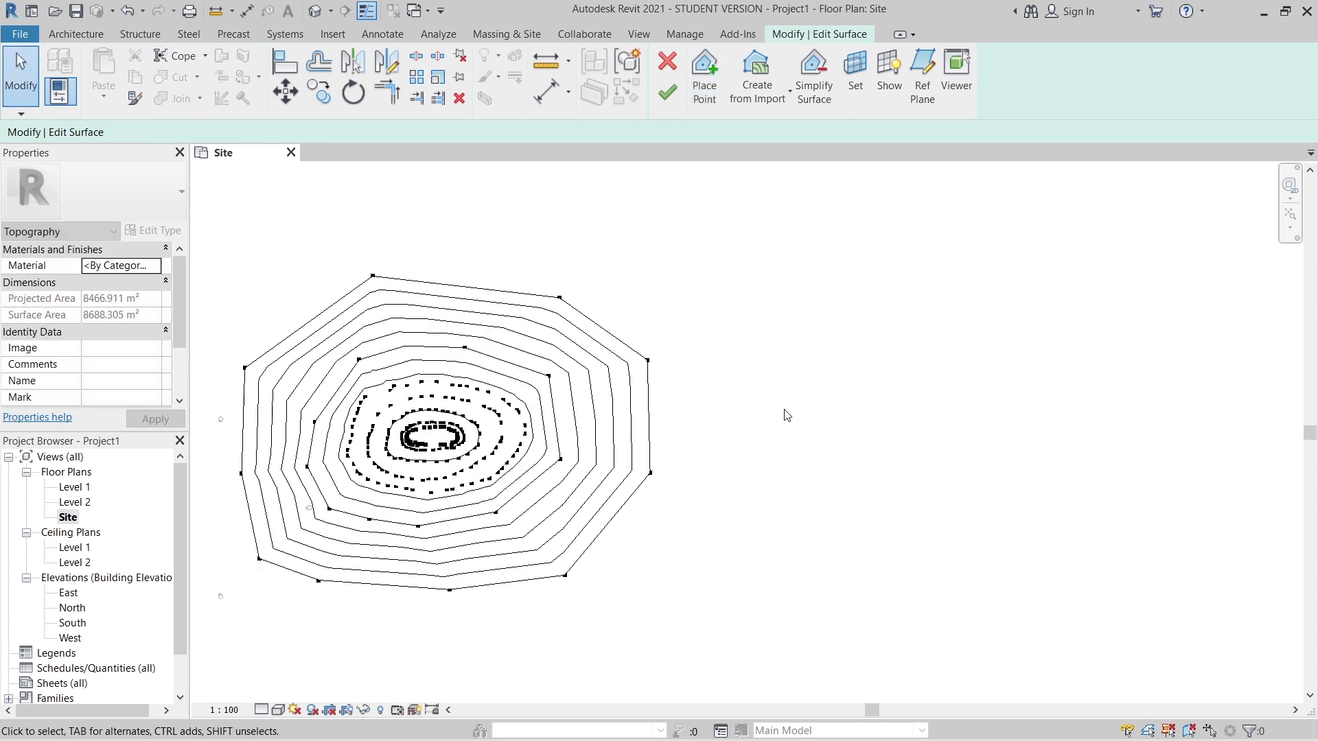
{"action": "middle_click_drag", "start_coordinate": [787, 415], "coordinate": [807, 345]}
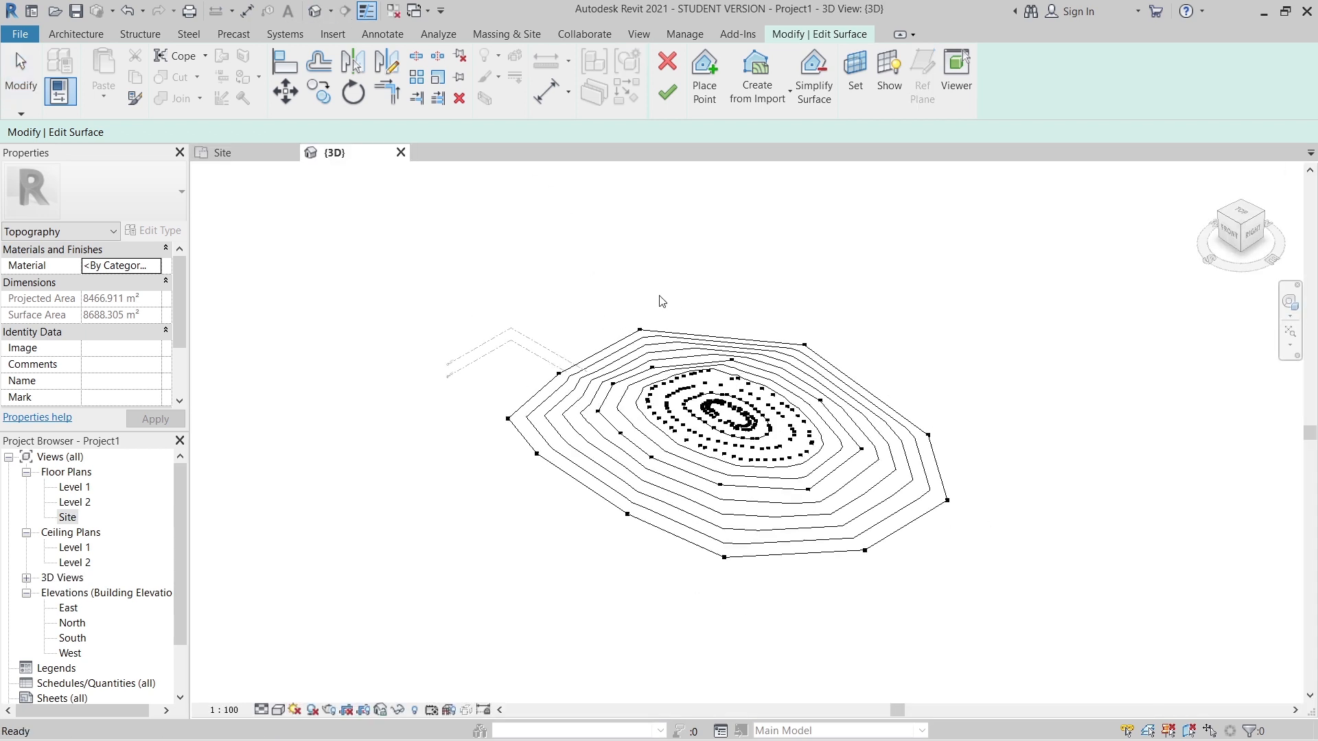
{"action": "middle_click_drag", "start_coordinate": [535, 590], "coordinate": [725, 440], "text": "shift"}
{"action": "scroll", "coordinate": [725, 439], "scroll_direction": "up", "scroll_amount": 3}
{"action": "middle_click_drag", "start_coordinate": [603, 442], "coordinate": [830, 414], "text": "shift"}
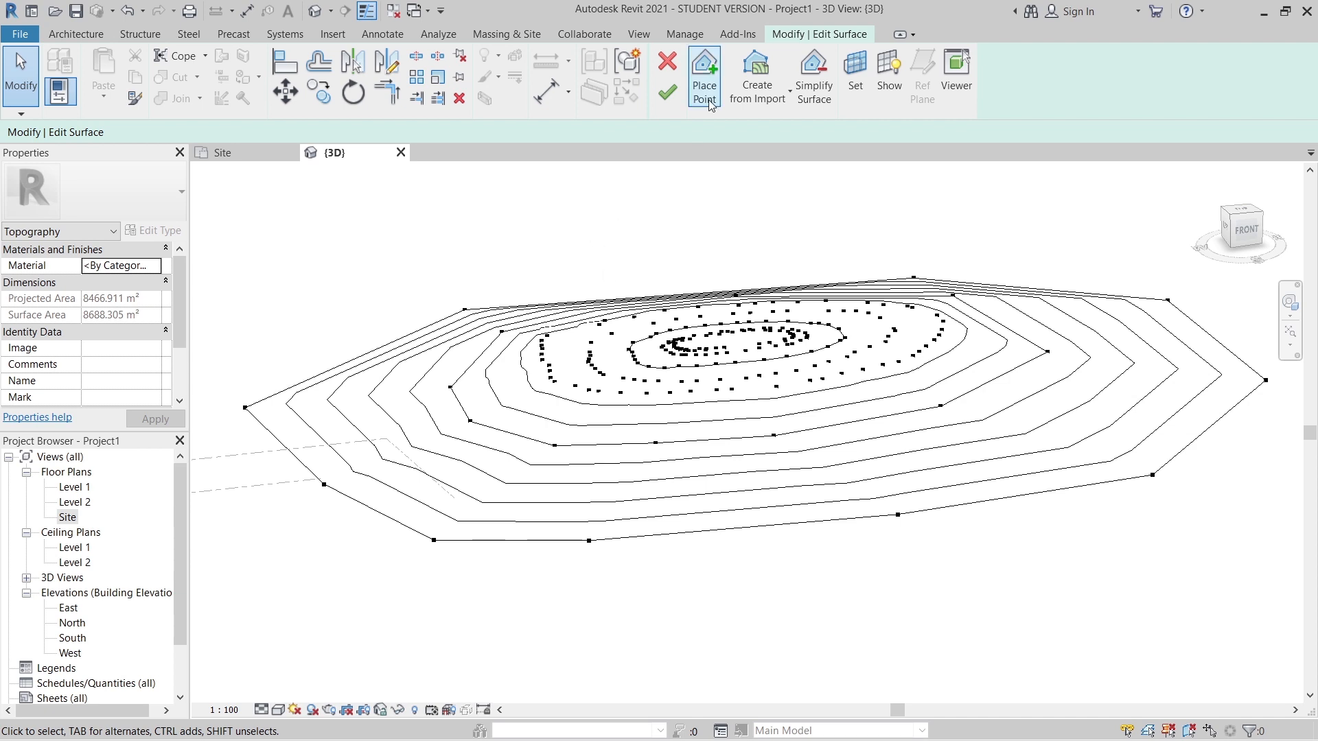
{"action": "left_click", "coordinate": [670, 89]}
Step: Set the visual style of the 3D view to Consistent Colors
{"action": "middle_click_drag", "start_coordinate": [689, 230], "coordinate": [535, 549], "text": "shift"}
{"action": "left_click", "coordinate": [278, 710]}
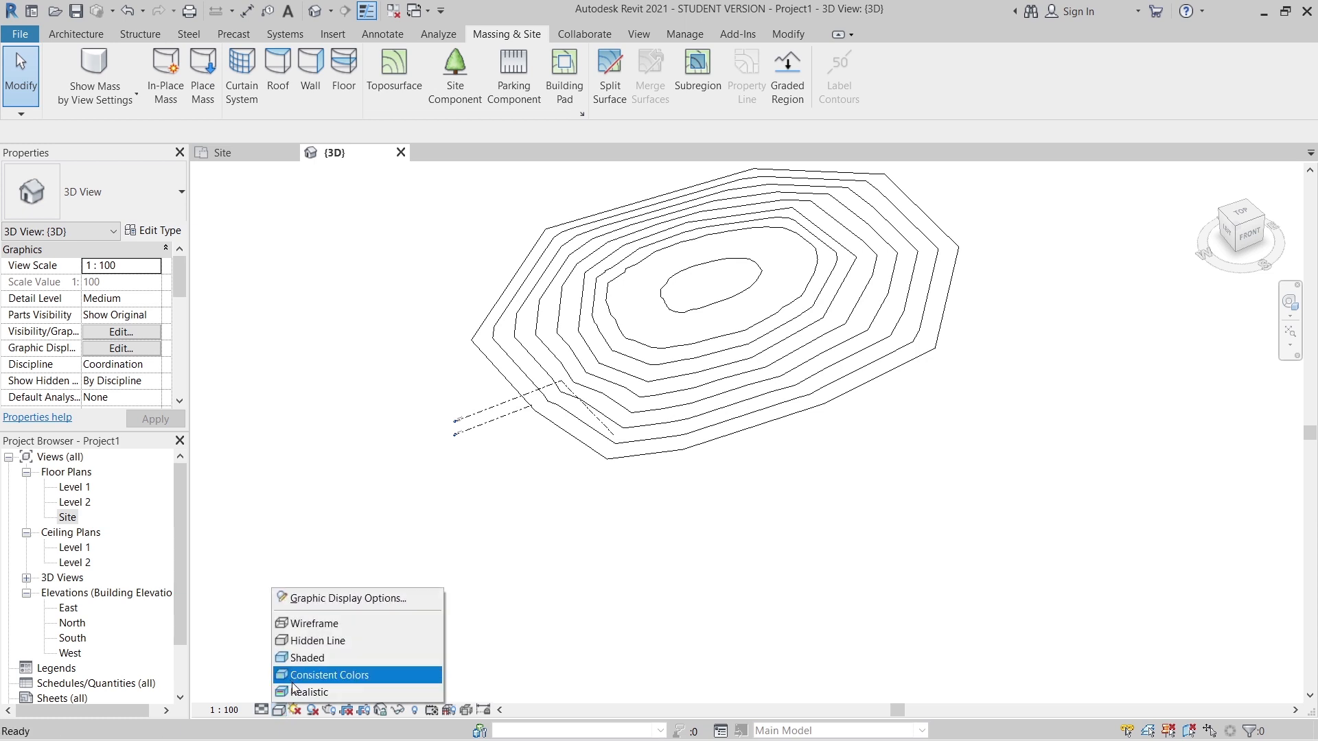
{"action": "left_click", "coordinate": [347, 681]}
Step: Select the two levels beside the toposurface and hide them as elements in the 3D view
{"action": "middle_click_drag", "start_coordinate": [688, 567], "coordinate": [526, 526], "text": "shift"}
{"action": "scroll", "coordinate": [526, 527], "scroll_direction": "up", "scroll_amount": 3}
{"action": "left_click_drag", "start_coordinate": [400, 409], "coordinate": [364, 225]}
{"action": "right_click", "coordinate": [364, 226]}
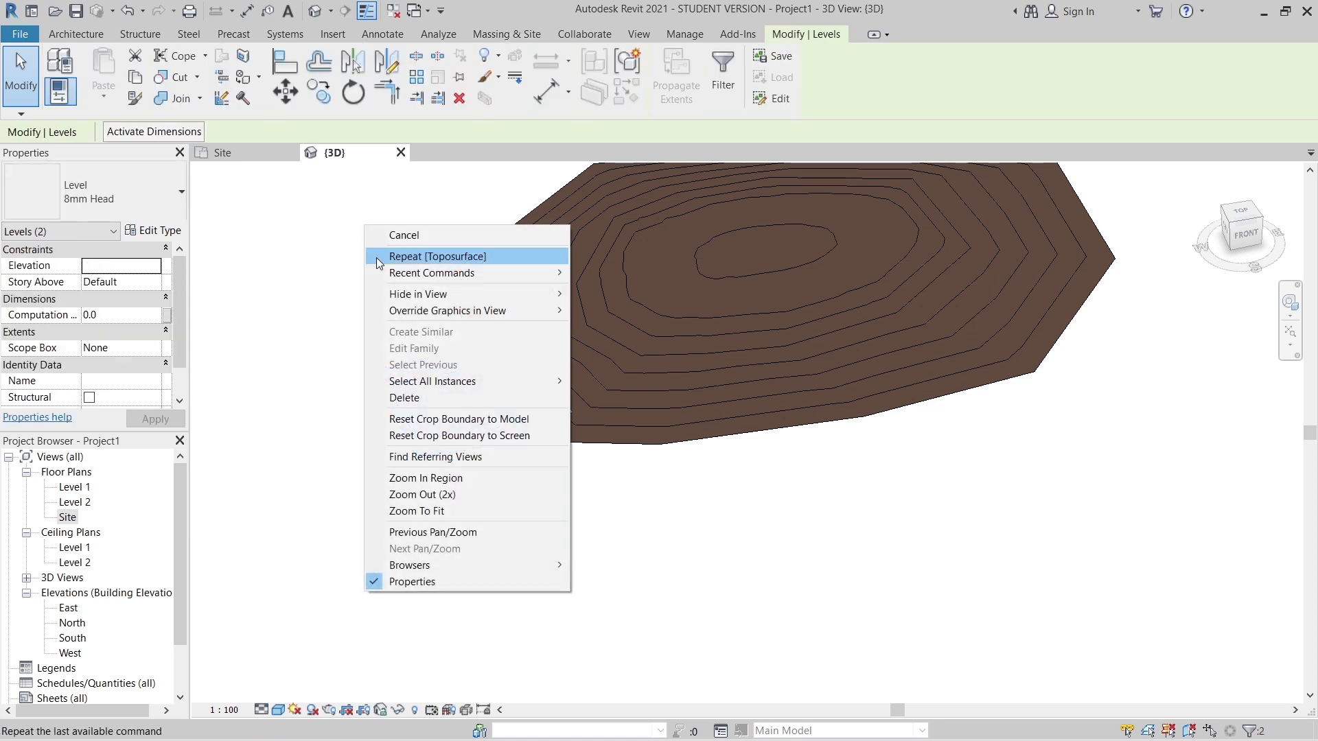
{"action": "mouse_move", "coordinate": [412, 295]}
{"action": "left_click", "coordinate": [612, 291]}
{"action": "middle_click_drag", "start_coordinate": [882, 488], "coordinate": [606, 544], "text": "shift"}
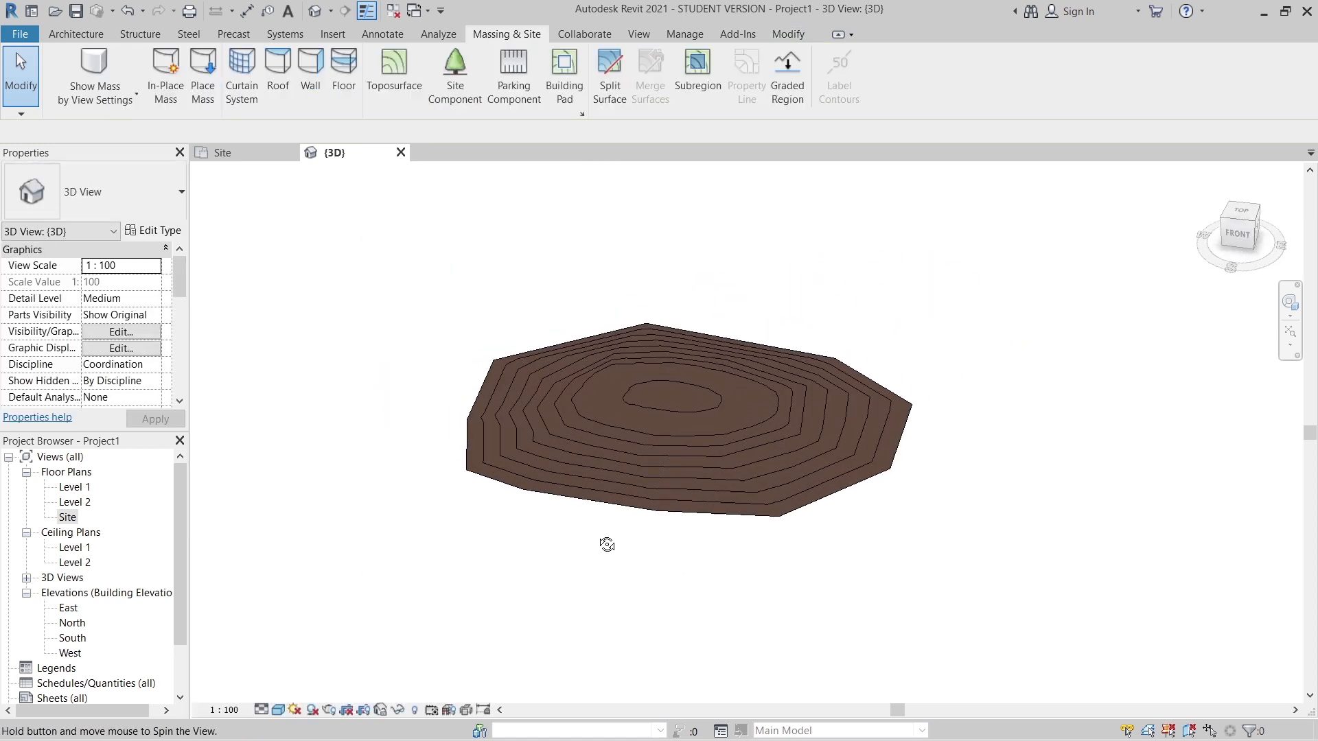
{"action": "scroll", "coordinate": [575, 445], "scroll_direction": "down", "scroll_amount": 1}
{"action": "middle_click_drag", "start_coordinate": [575, 445], "coordinate": [547, 465]}
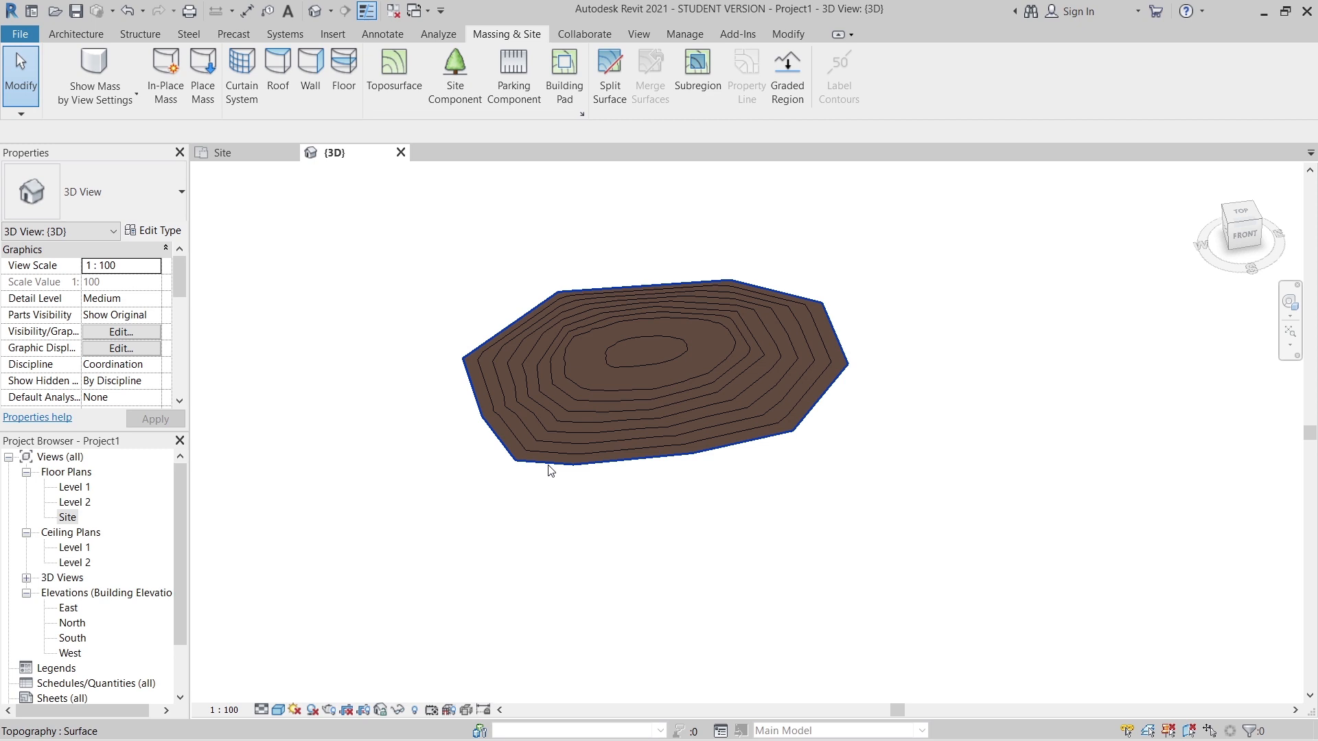
{"action": "scroll", "coordinate": [687, 470], "scroll_direction": "down", "scroll_amount": 2}
{"action": "middle_click_drag", "start_coordinate": [761, 467], "coordinate": [535, 486]}
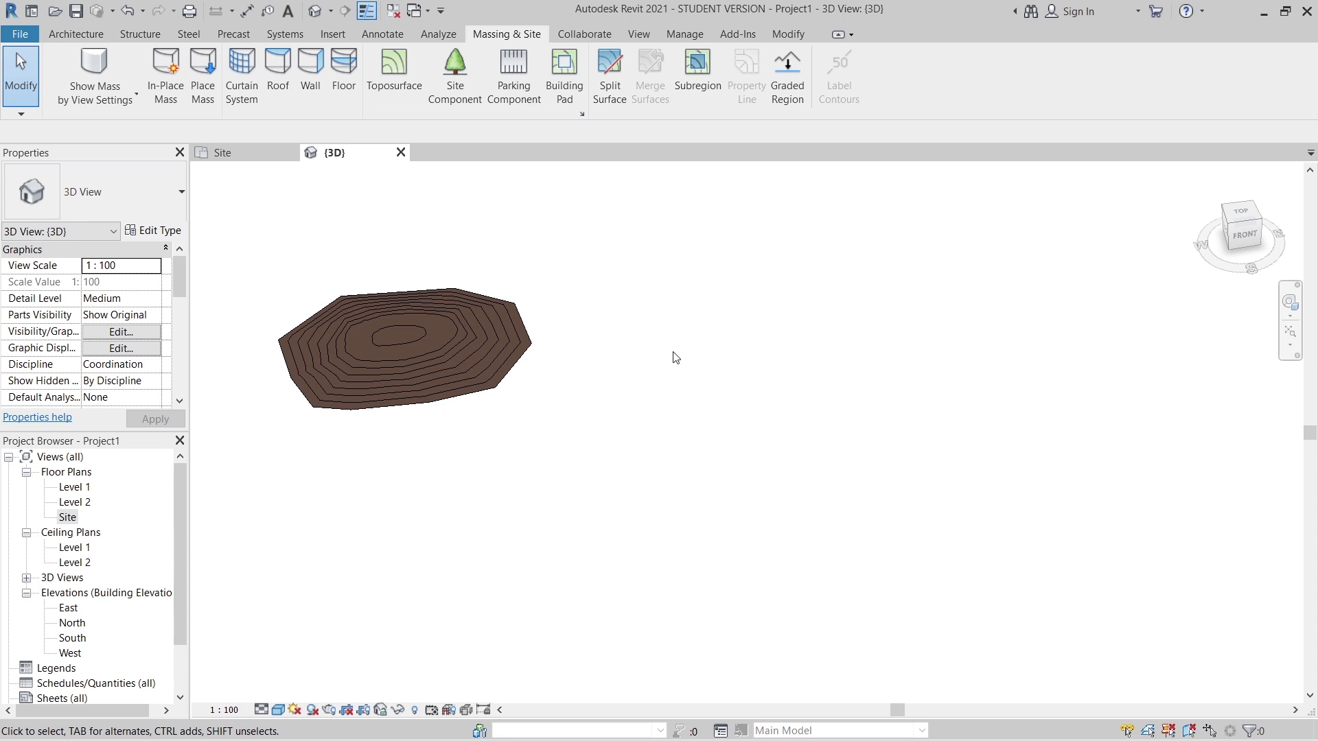
{"action": "scroll", "coordinate": [676, 358], "scroll_direction": "down", "scroll_amount": 2}
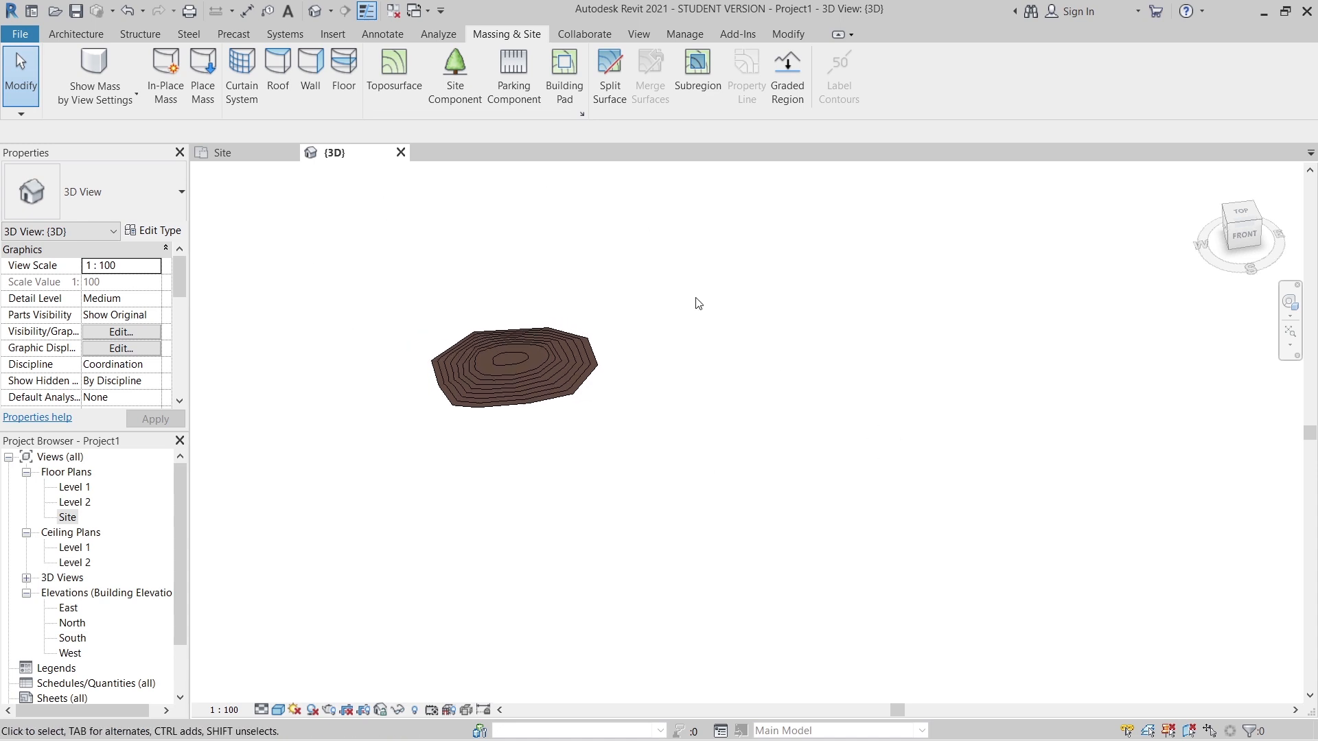
Step: Import the CAD file Plano Topografico Hospital VES.dwg into the Site plan with Auto - Center to Center positioning
{"action": "left_click", "coordinate": [333, 36]}
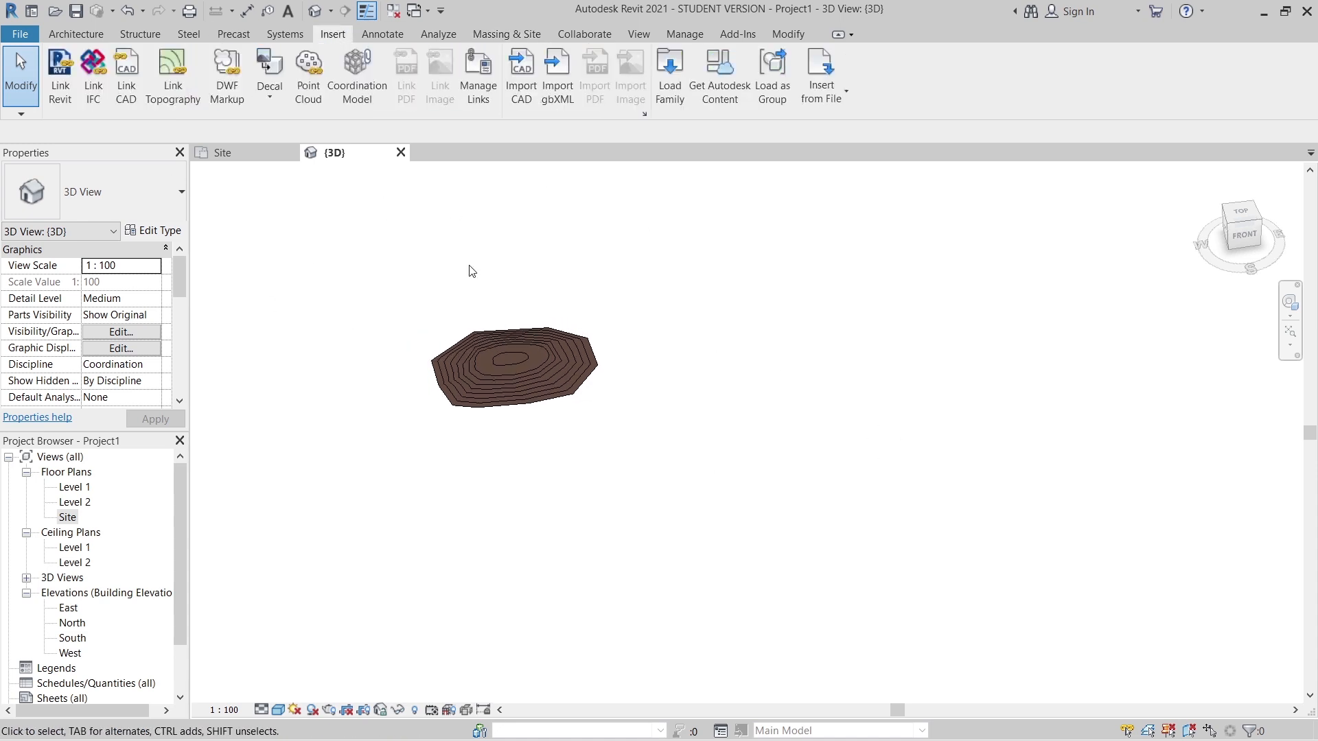
{"action": "left_click", "coordinate": [246, 157]}
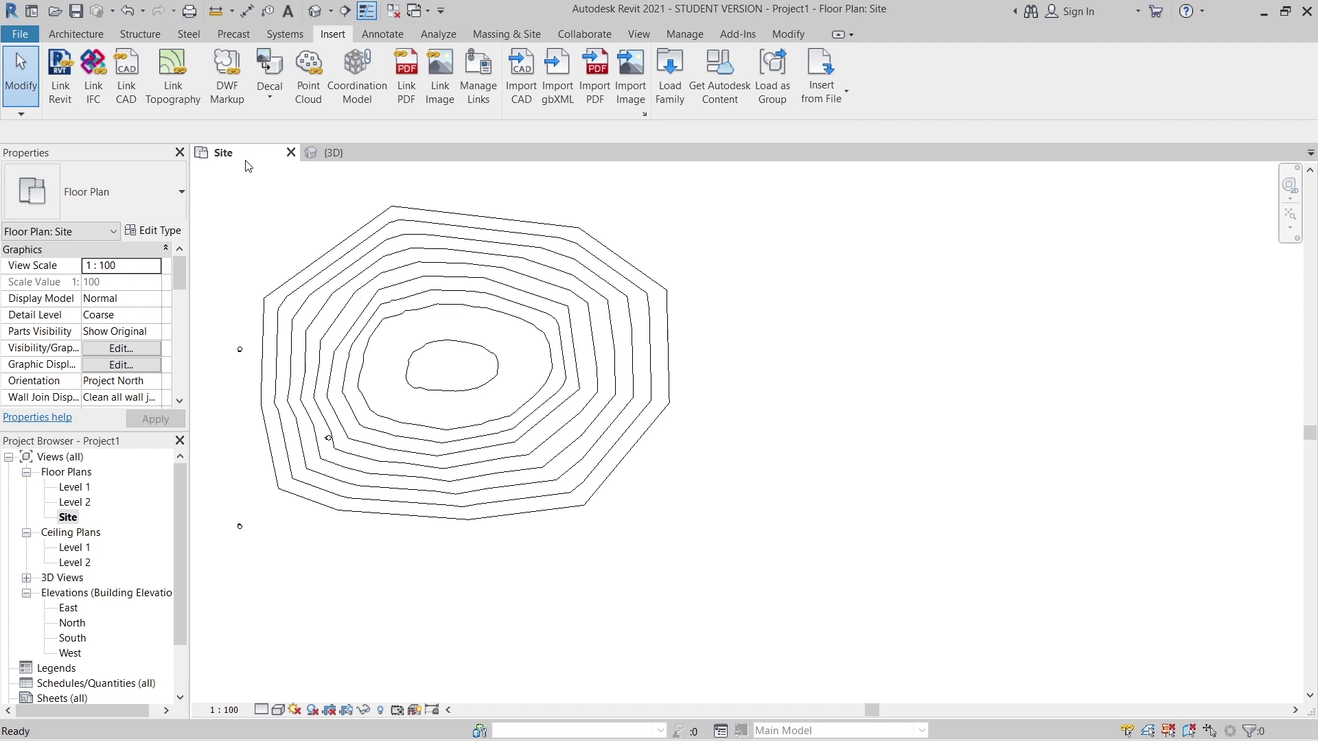
{"action": "scroll", "coordinate": [247, 167], "scroll_direction": "down", "scroll_amount": 2}
{"action": "middle_click_drag", "start_coordinate": [706, 250], "coordinate": [612, 306]}
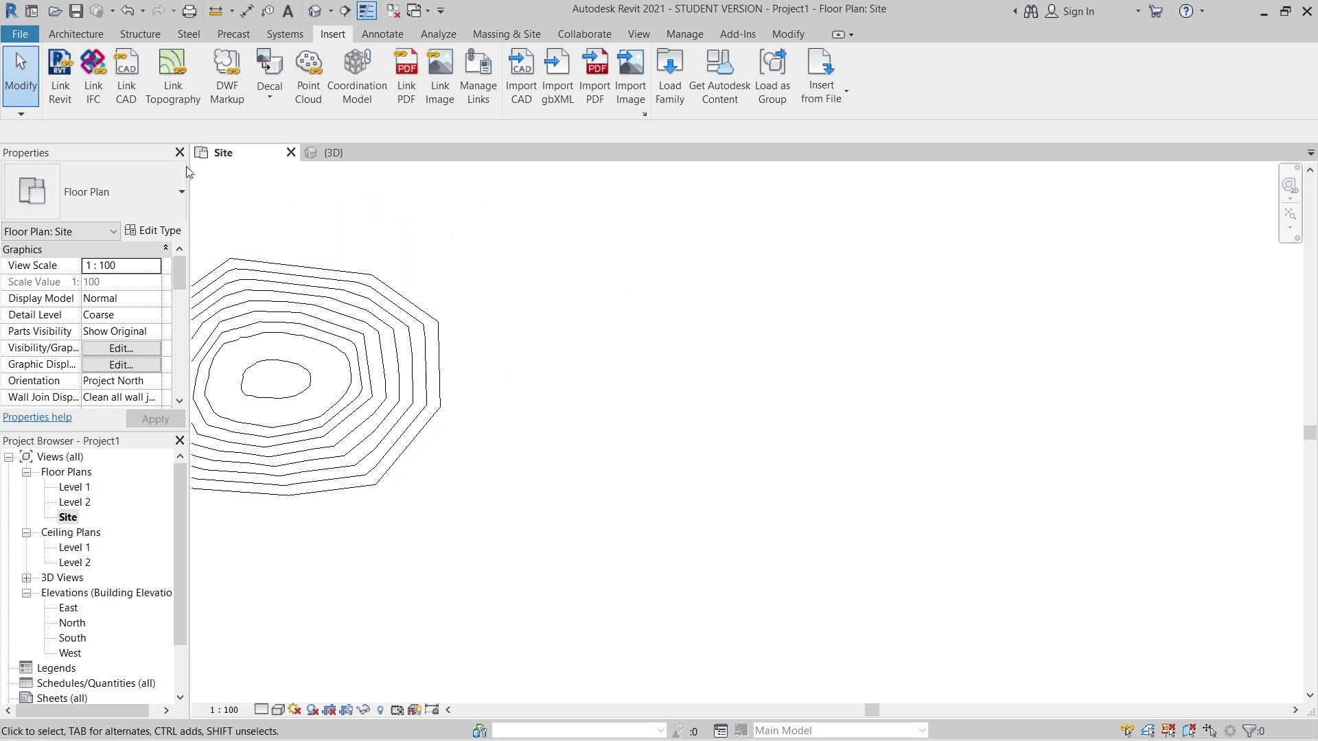
{"action": "left_click", "coordinate": [515, 105]}
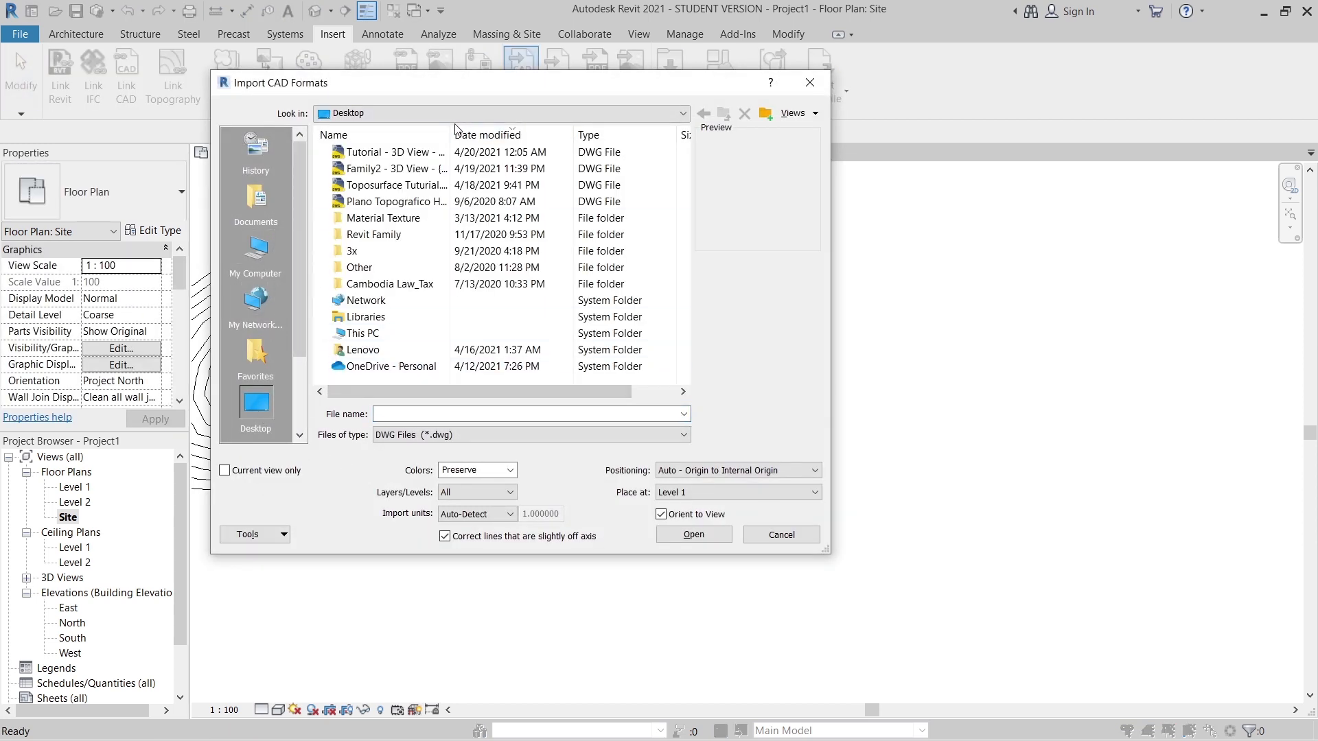
{"action": "left_click", "coordinate": [400, 206]}
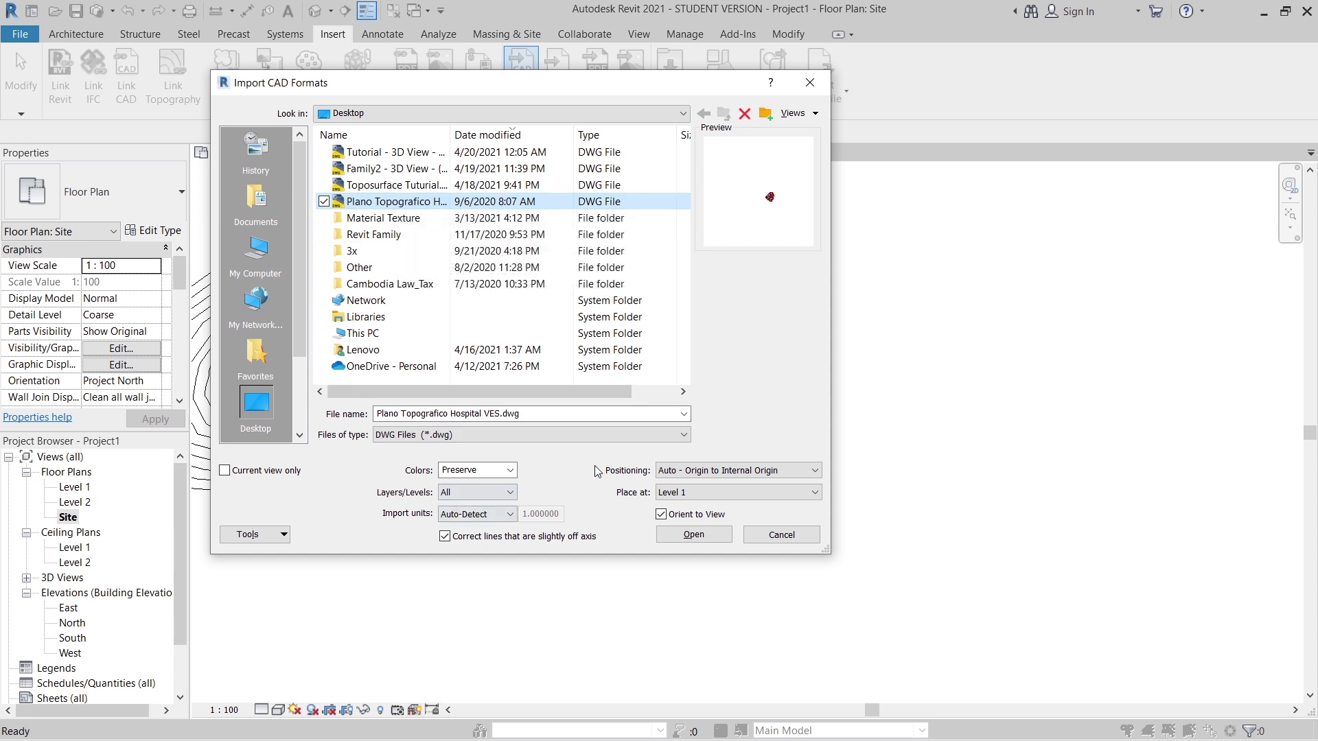
{"action": "left_click", "coordinate": [728, 472]}
{"action": "left_click", "coordinate": [733, 485]}
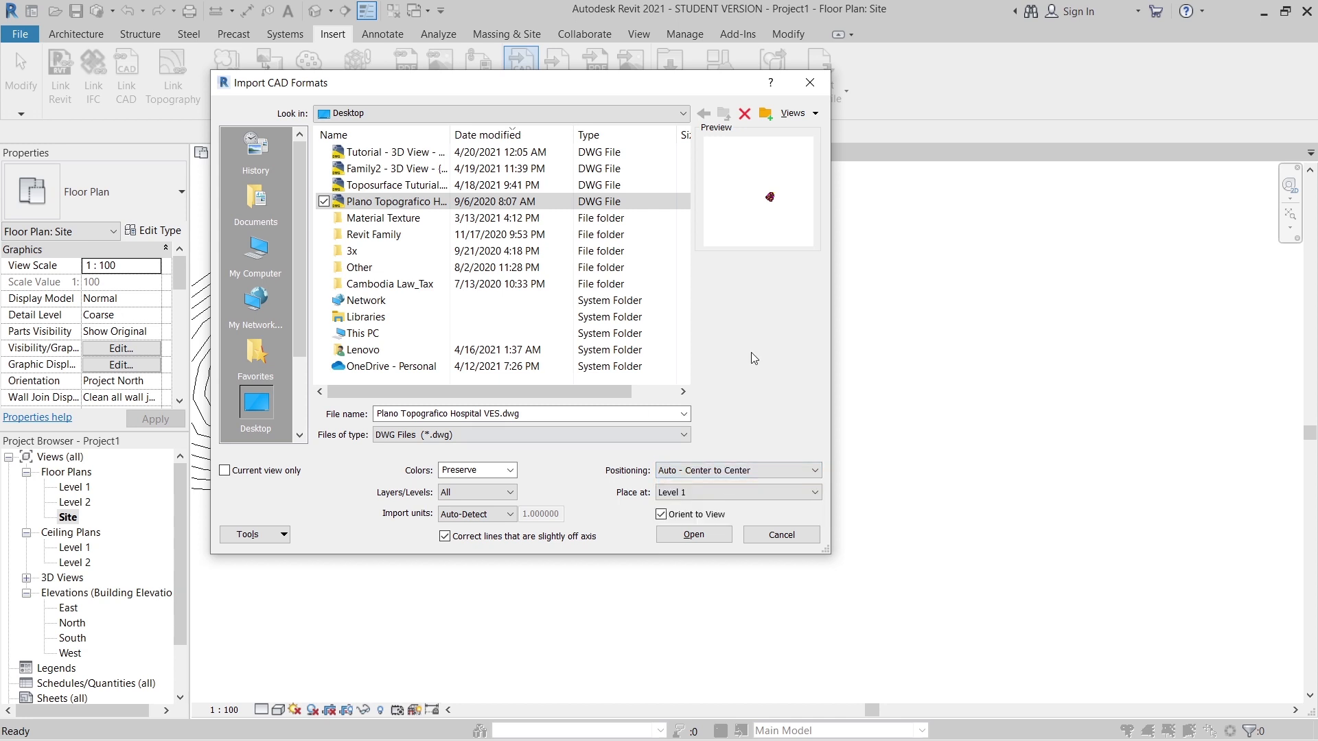
{"action": "left_click", "coordinate": [700, 535]}
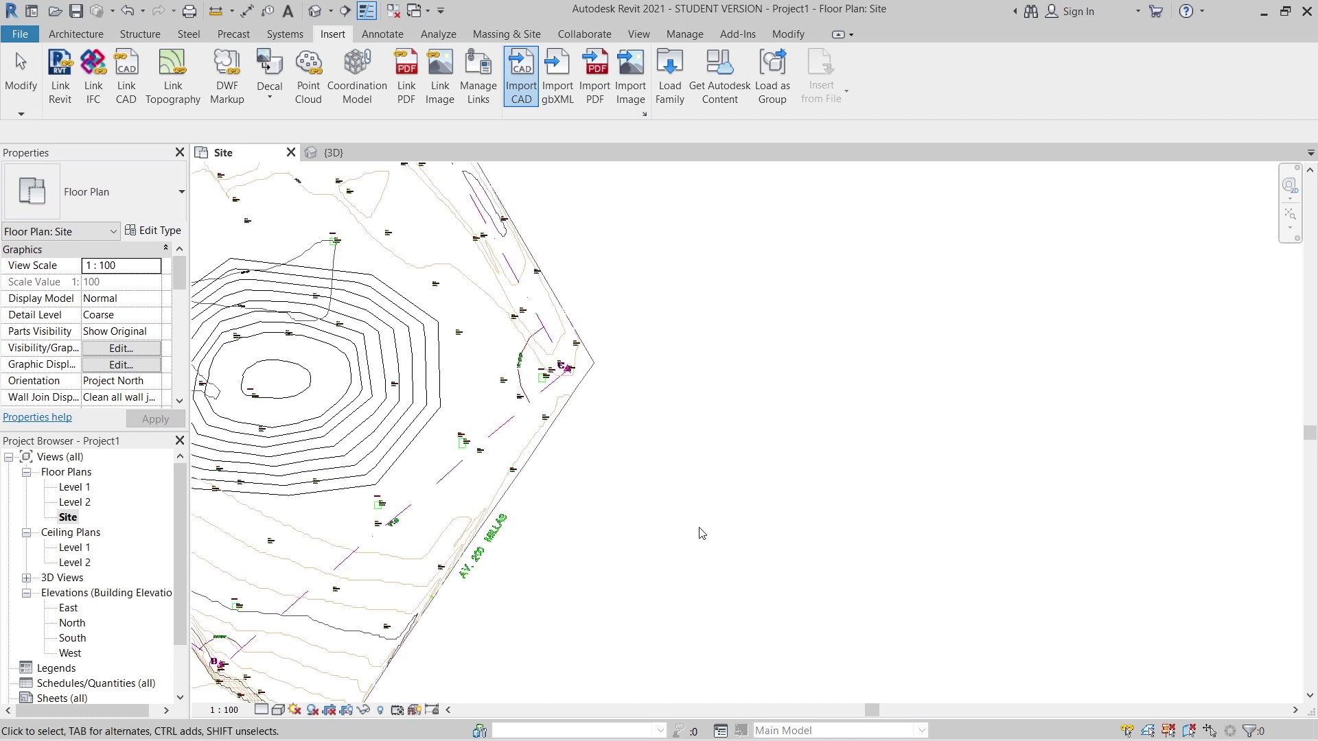
Step: Move the existing toposurface horizontally about 294000 mm to the east, clear of the imported drawing
{"action": "scroll", "coordinate": [696, 530], "scroll_direction": "down", "scroll_amount": 3}
{"action": "left_click", "coordinate": [542, 446]}
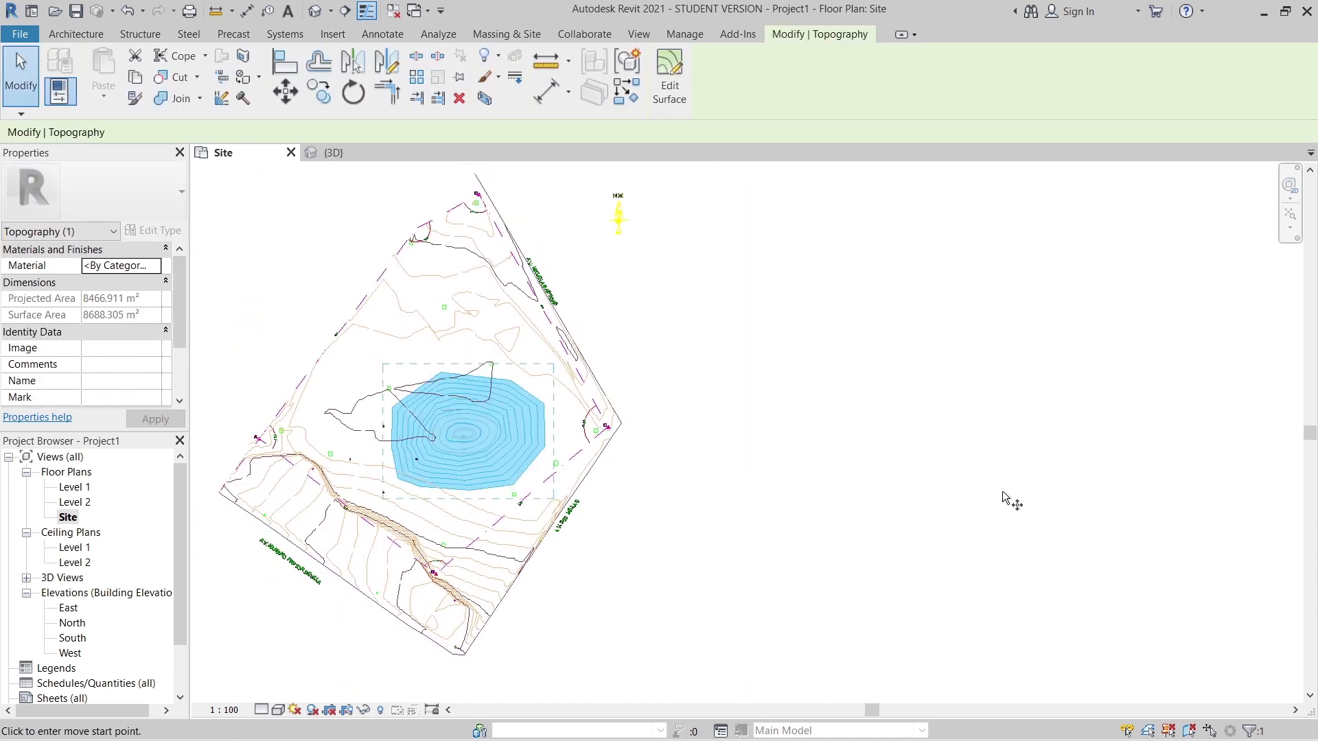
{"action": "key", "text": "m"}
{"action": "key", "text": "v"}
{"action": "left_click", "coordinate": [607, 553]}
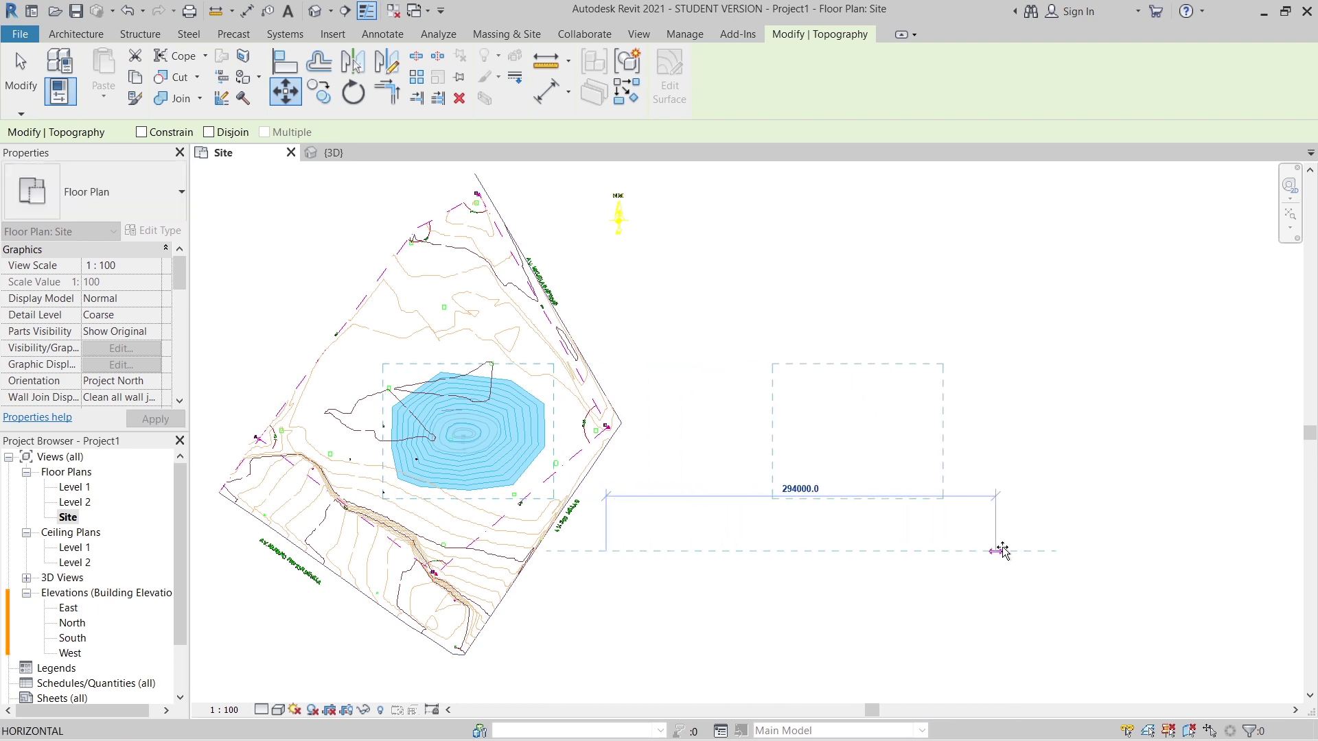
{"action": "left_click", "coordinate": [1004, 553]}
{"action": "key", "text": "Escape"}
Step: Switch to the 3D view to examine the imported topographic drawing beside the toposurface
{"action": "scroll", "coordinate": [1005, 553], "scroll_direction": "down", "scroll_amount": 2}
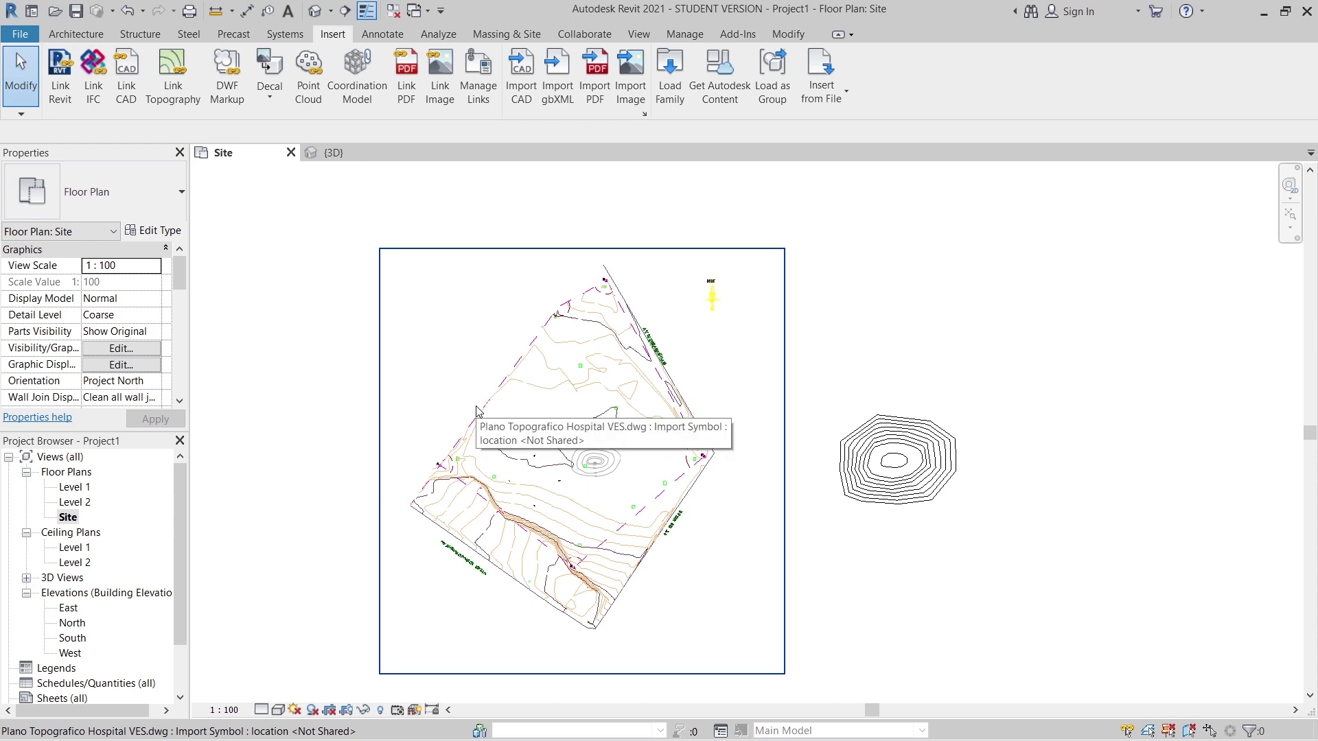
{"action": "left_click", "coordinate": [340, 156]}
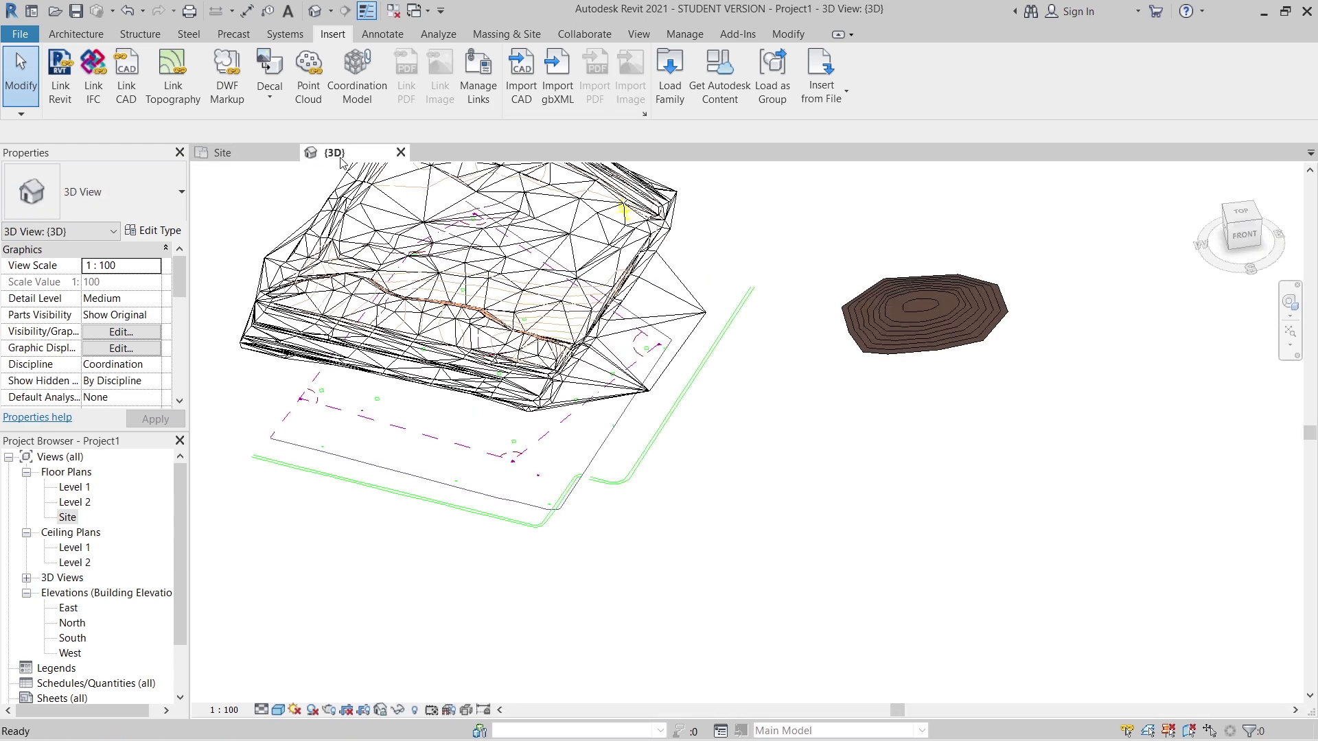
Step: Start a toposurface created from an import instance and pick the imported drawing Plano Topografico Hospital VES.dwg in the 3D view
{"action": "scroll", "coordinate": [570, 585], "scroll_direction": "down", "scroll_amount": 2}
{"action": "middle_click_drag", "start_coordinate": [570, 586], "coordinate": [632, 532], "text": "shift"}
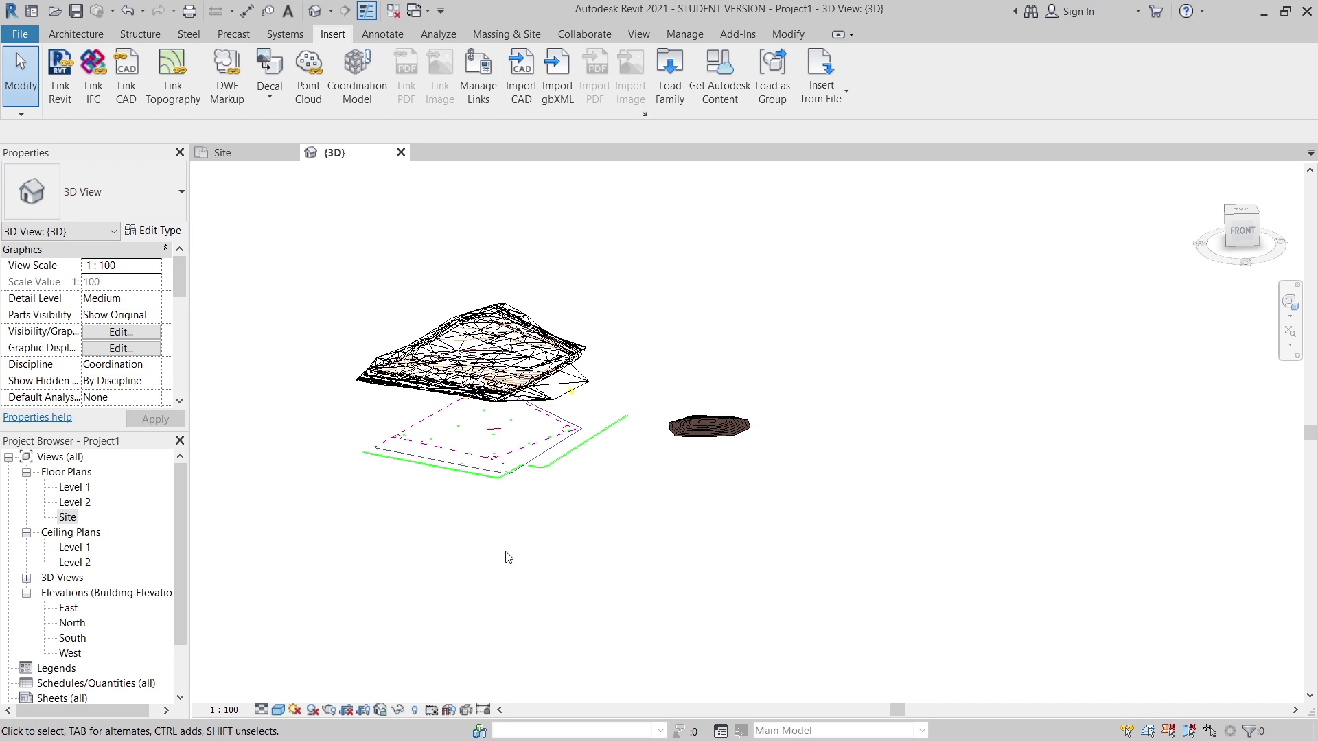
{"action": "left_click", "coordinate": [488, 480]}
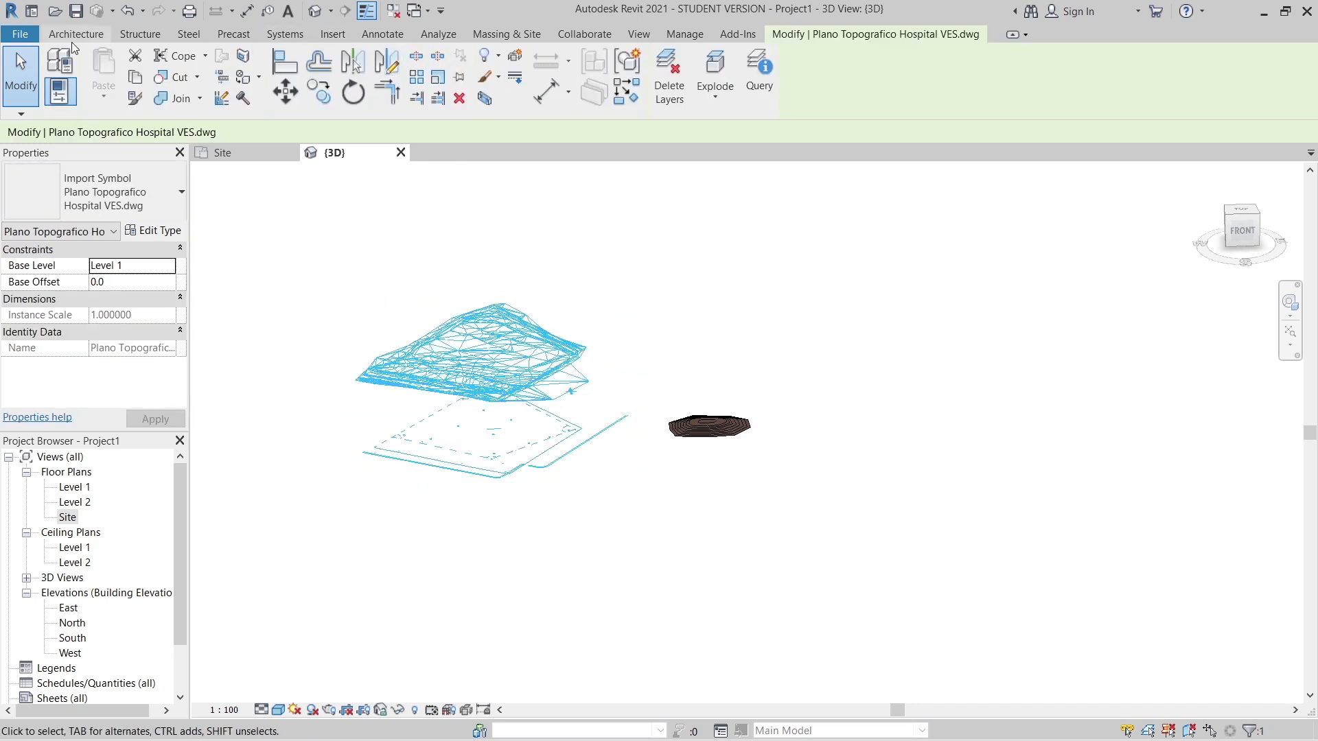
{"action": "left_click", "coordinate": [540, 223]}
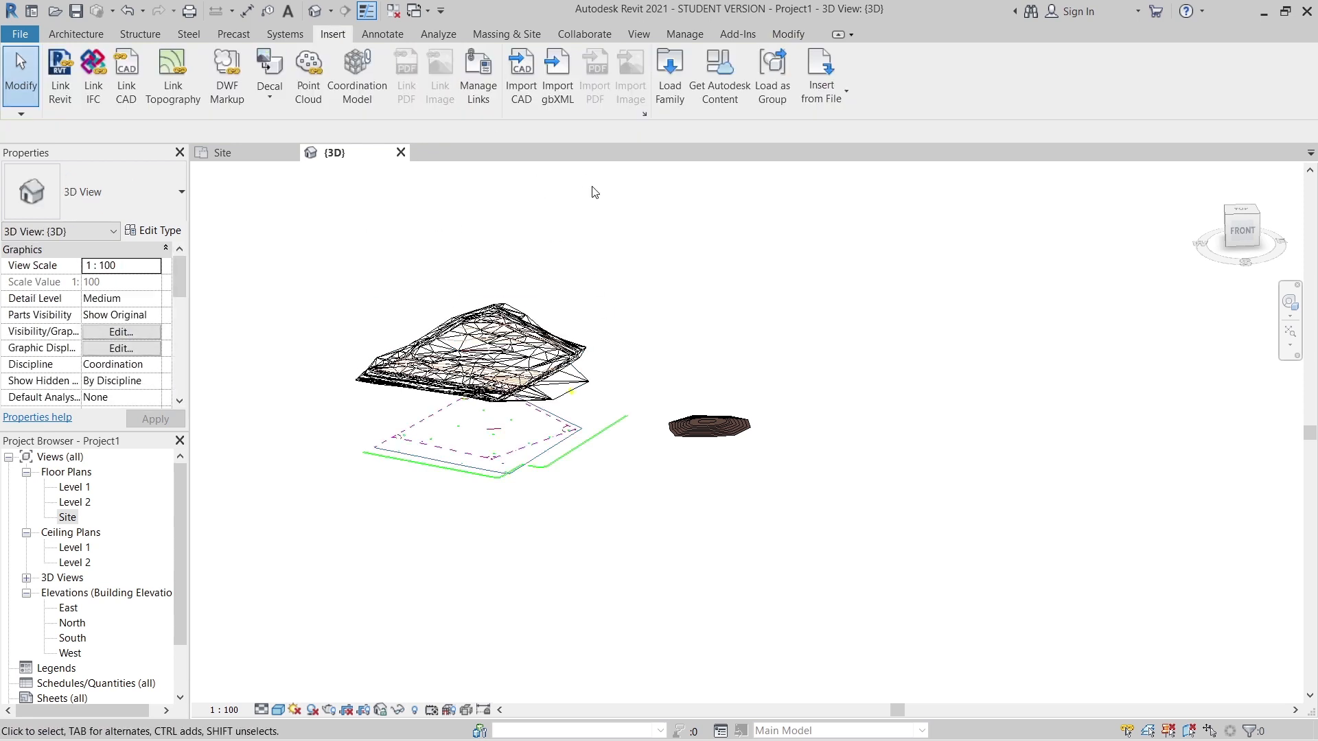
{"action": "left_click", "coordinate": [475, 33]}
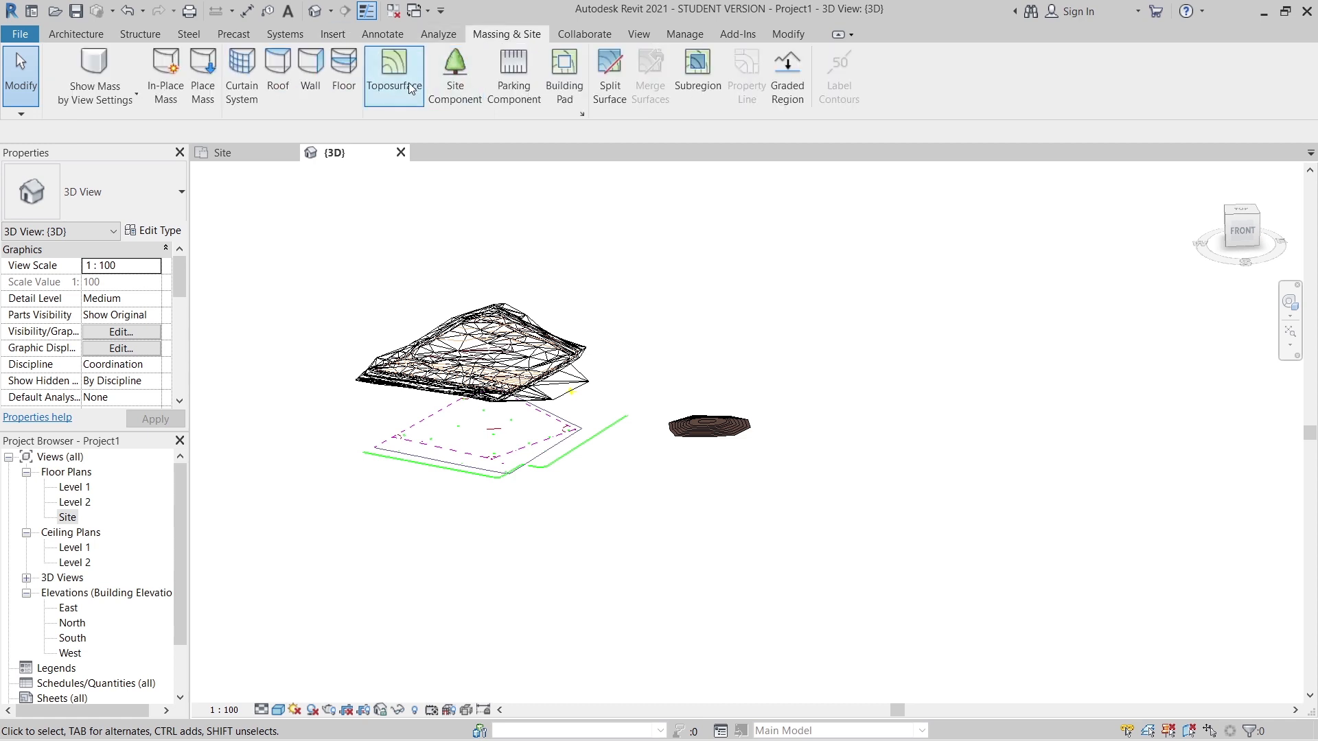
{"action": "left_click", "coordinate": [394, 69]}
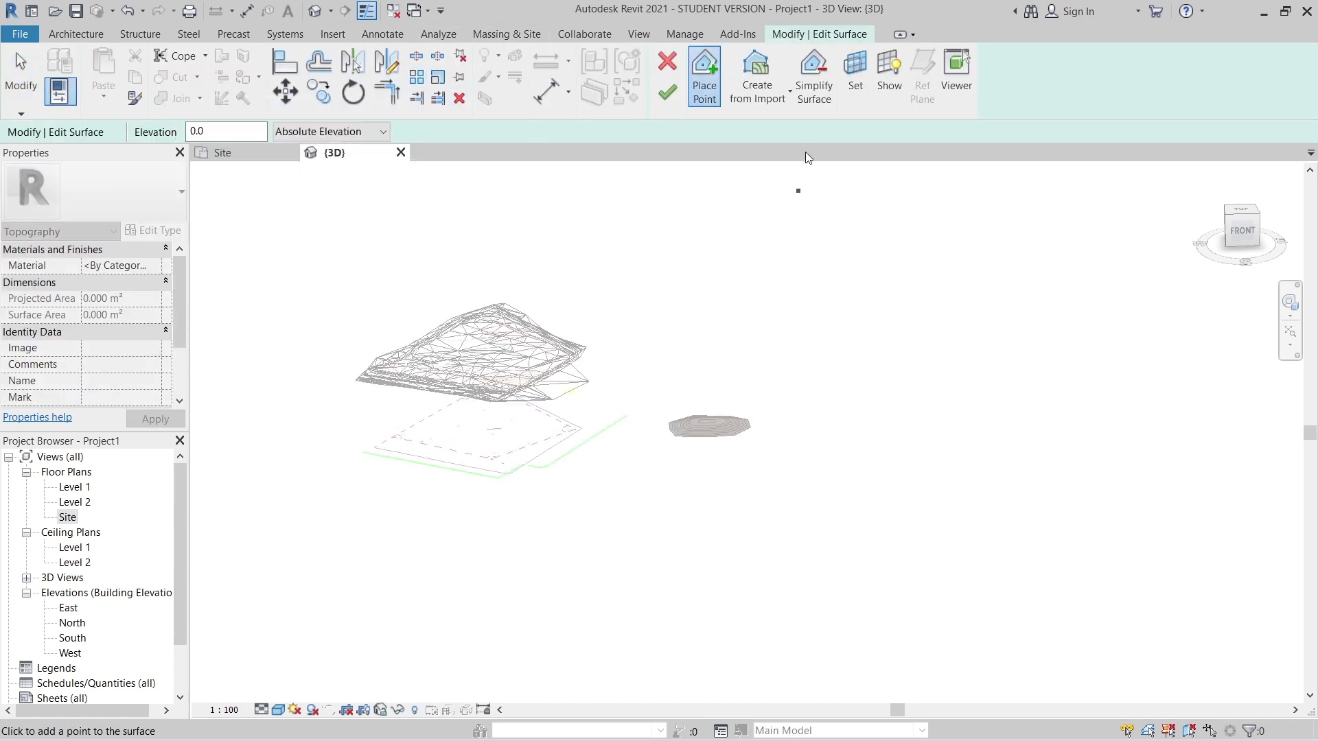
{"action": "left_click", "coordinate": [772, 100]}
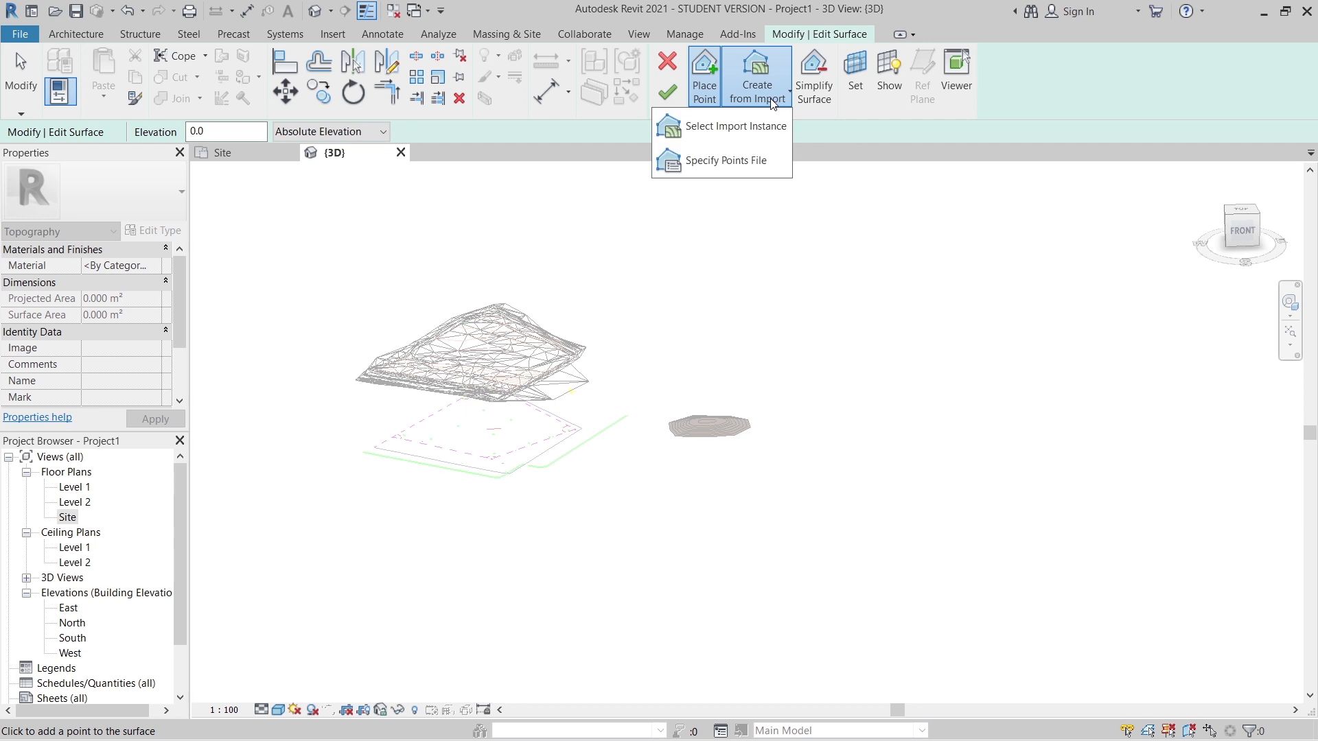
{"action": "left_click", "coordinate": [729, 125]}
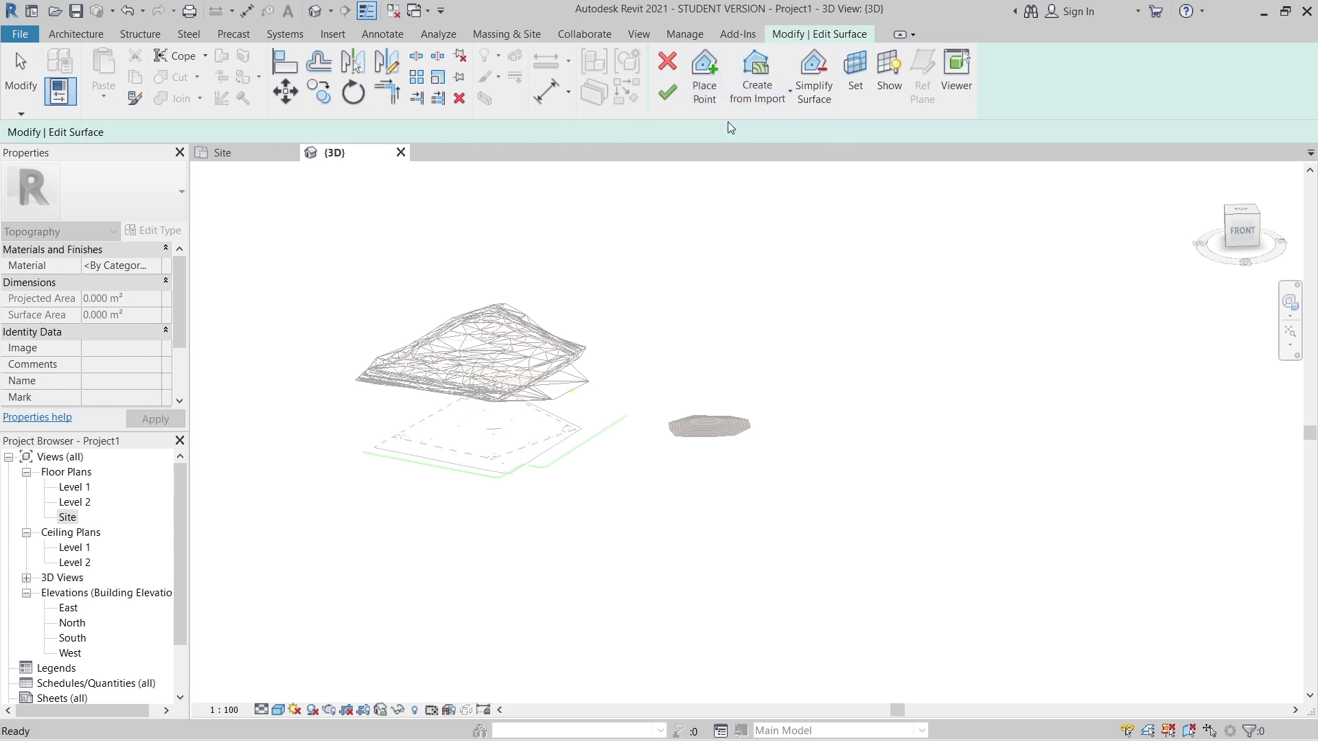
{"action": "left_click", "coordinate": [570, 460]}
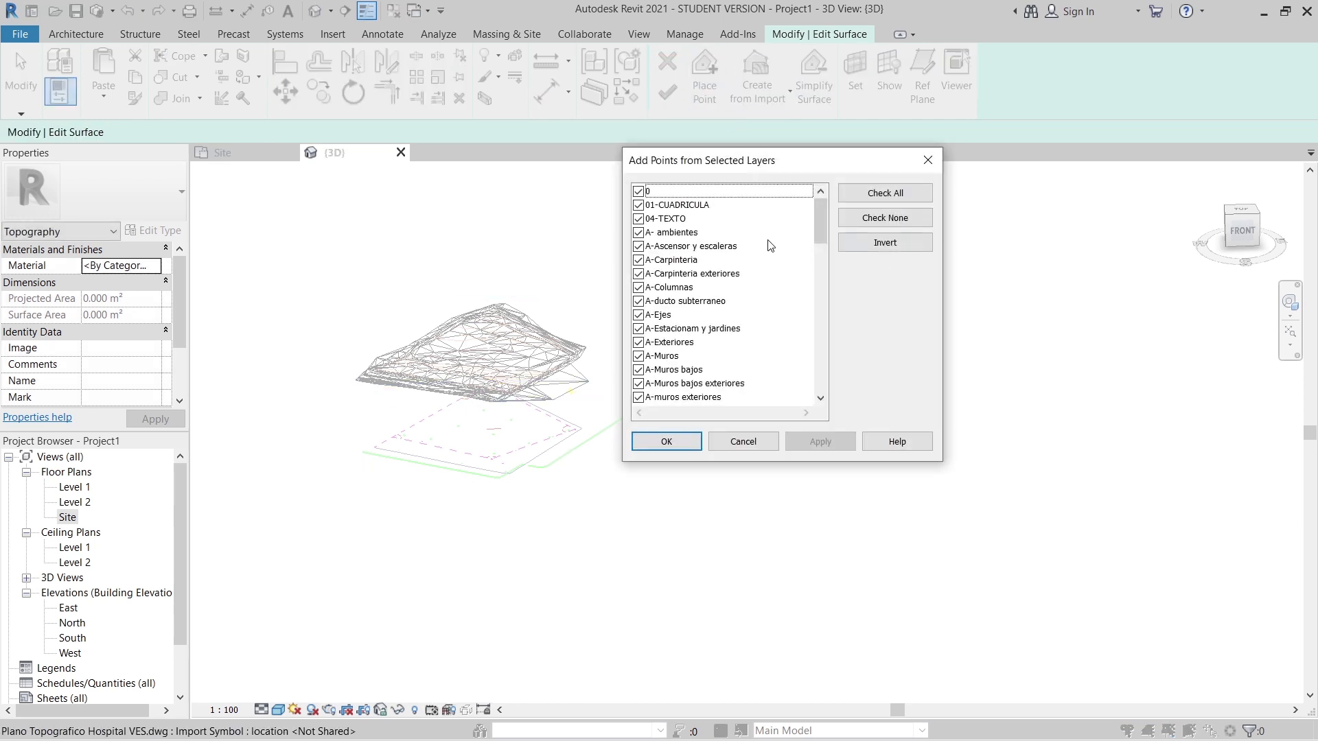
Step: Add surface points from all of the drawing's layers except layer 0 and finish the toposurface
{"action": "left_click", "coordinate": [638, 192]}
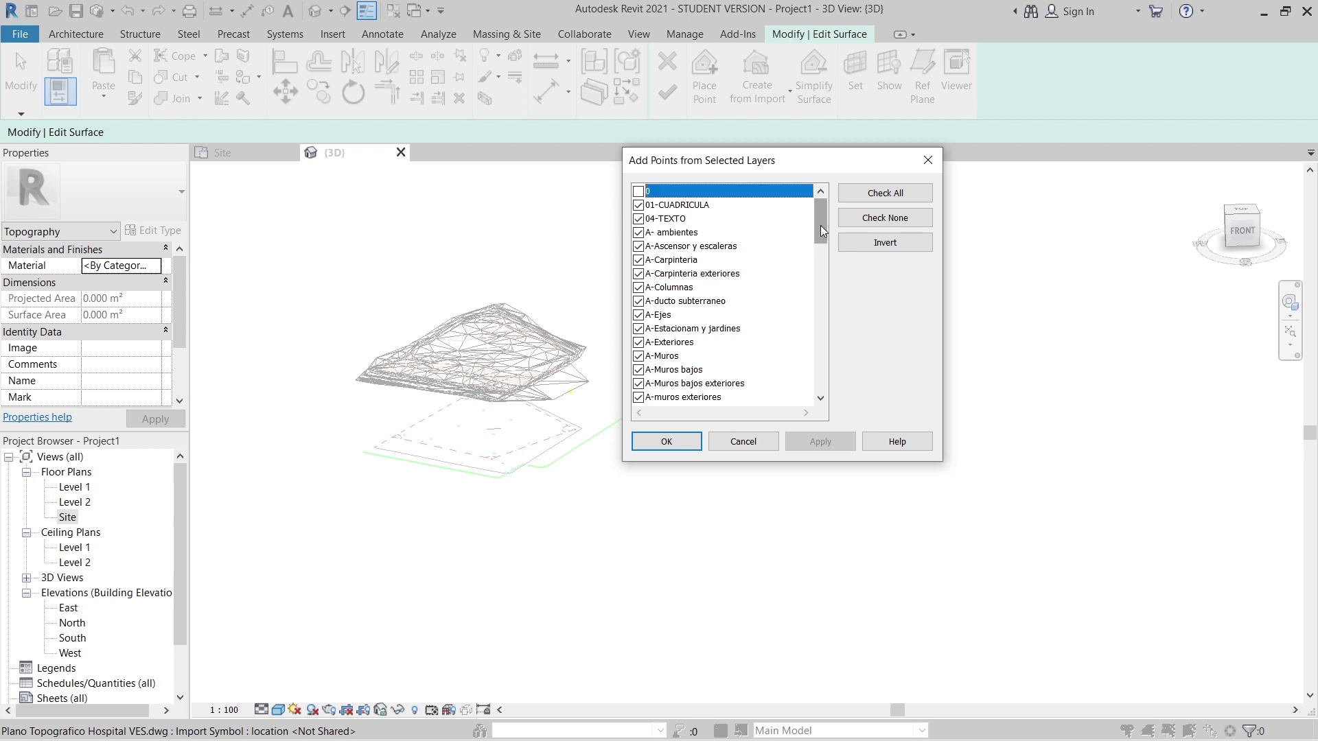
{"action": "left_click_drag", "start_coordinate": [821, 225], "coordinate": [829, 299]}
{"action": "left_click_drag", "start_coordinate": [837, 342], "coordinate": [850, 400]}
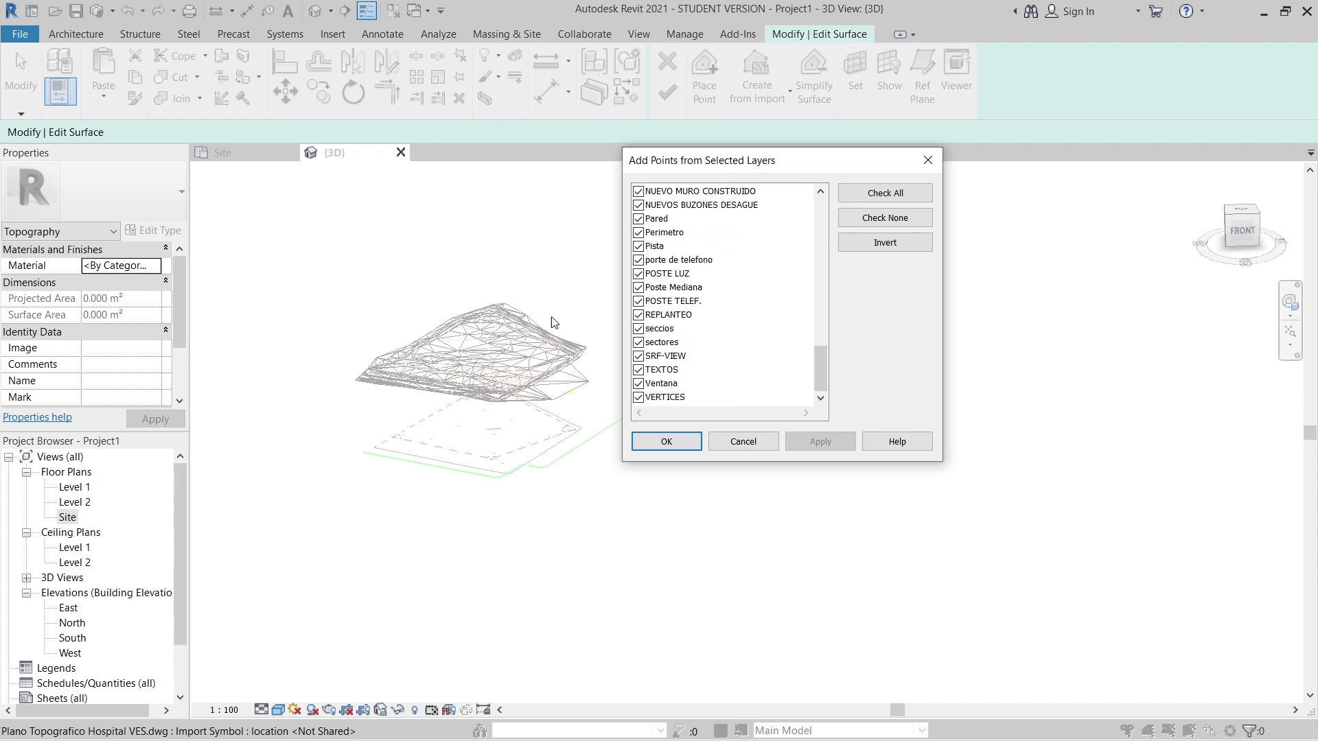
{"action": "left_click", "coordinate": [666, 442]}
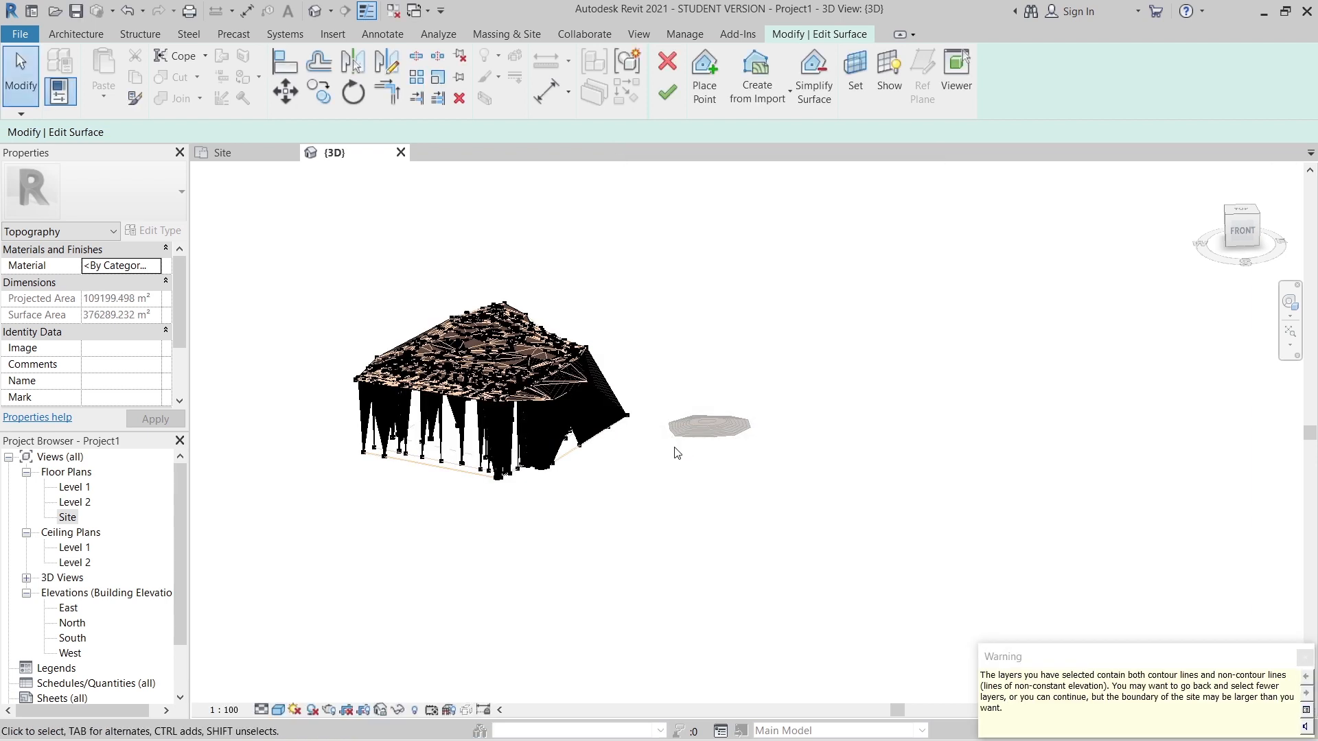
{"action": "scroll", "coordinate": [466, 392], "scroll_direction": "up", "scroll_amount": 6}
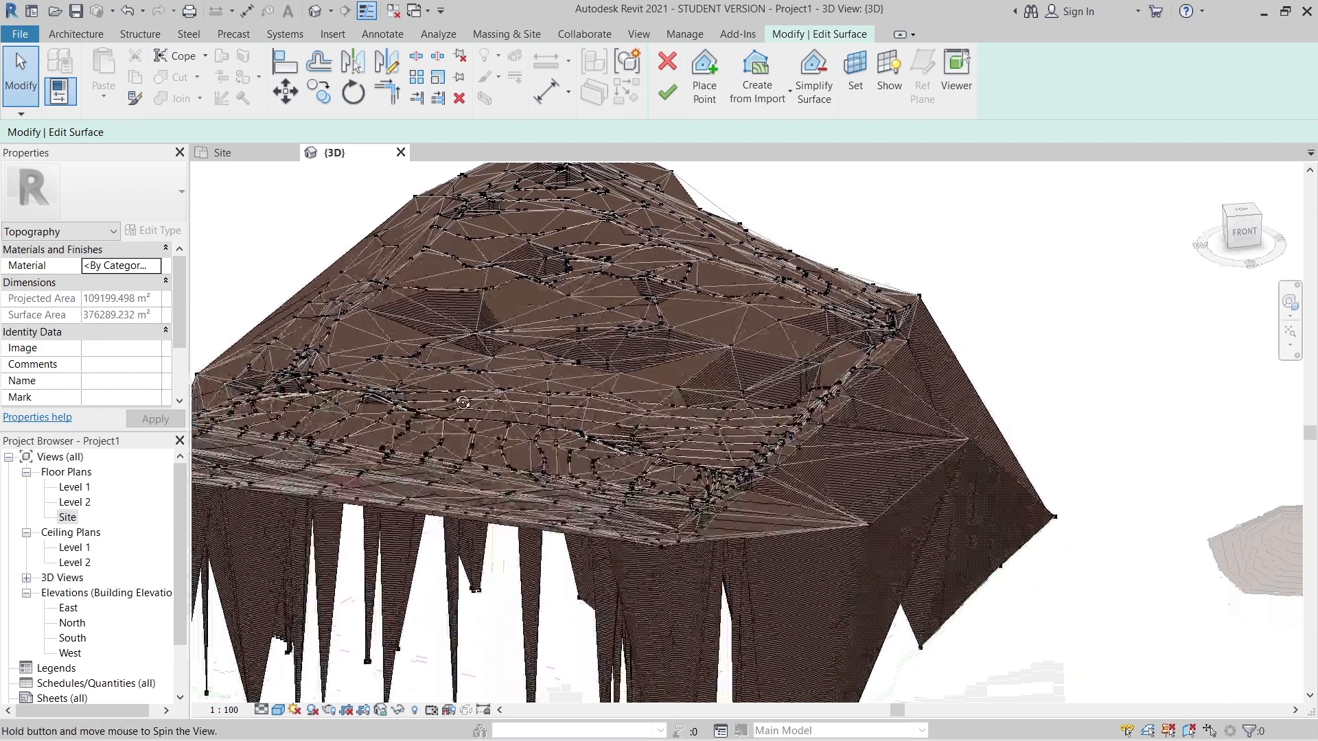
{"action": "middle_click_drag", "start_coordinate": [463, 403], "coordinate": [600, 332], "text": "shift"}
{"action": "left_click", "coordinate": [677, 98]}
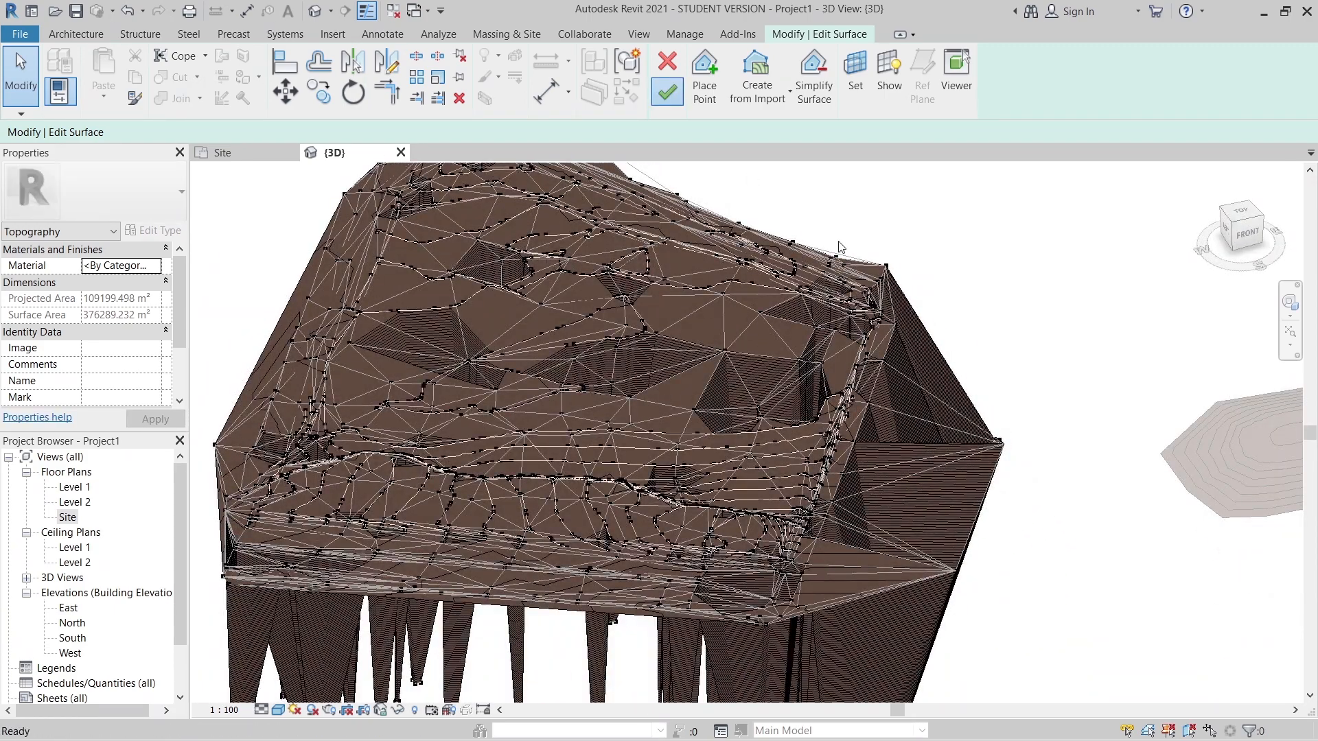
Step: Examine the CAD-based toposurface from several angles and close up, including its contour lines, pits and vertical spikes
{"action": "scroll", "coordinate": [910, 244], "scroll_direction": "down", "scroll_amount": 3}
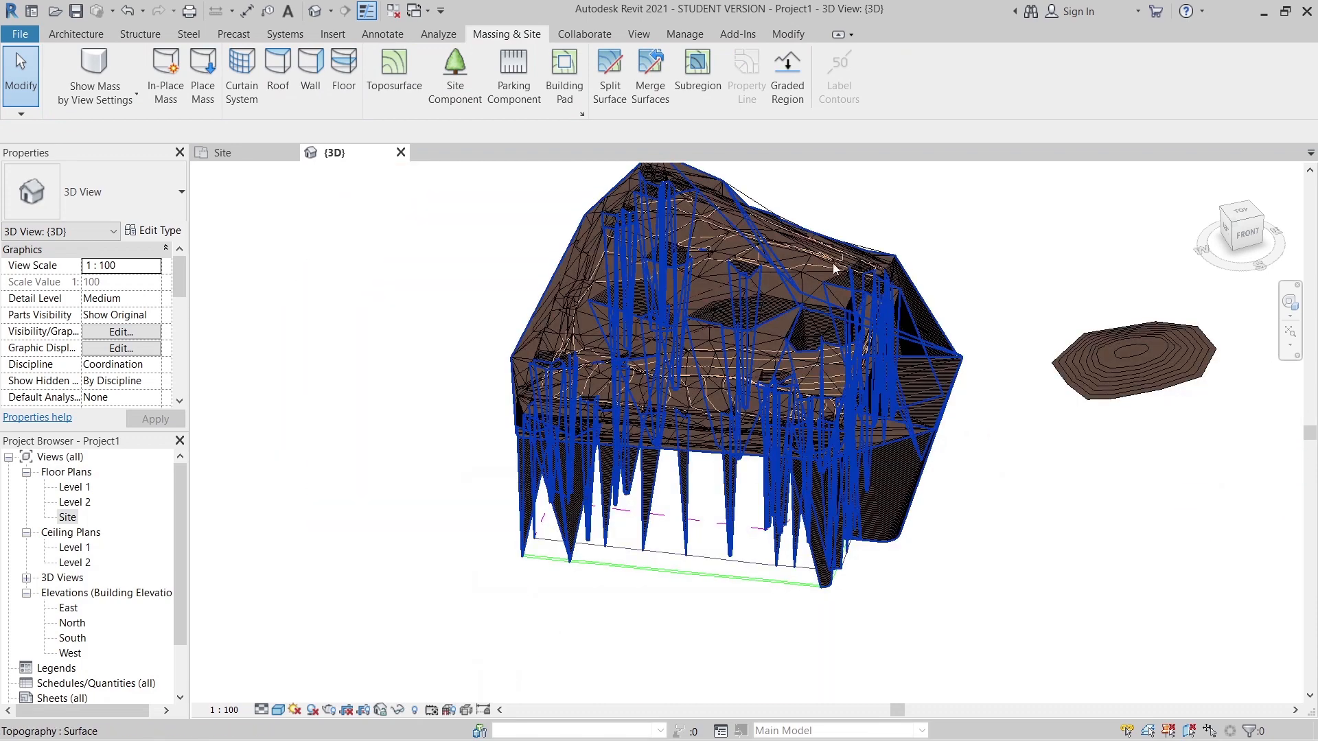
{"action": "left_click", "coordinate": [909, 246]}
{"action": "left_click", "coordinate": [968, 231]}
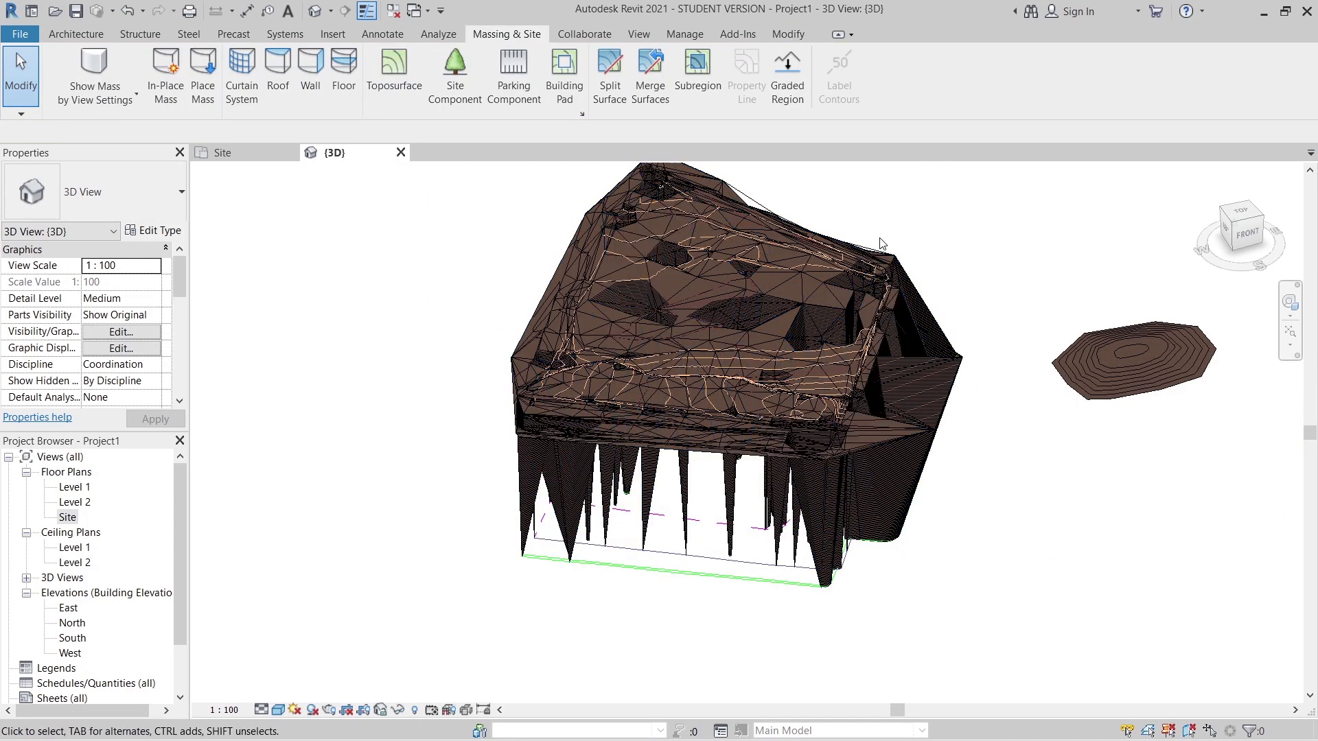
{"action": "left_click", "coordinate": [917, 246]}
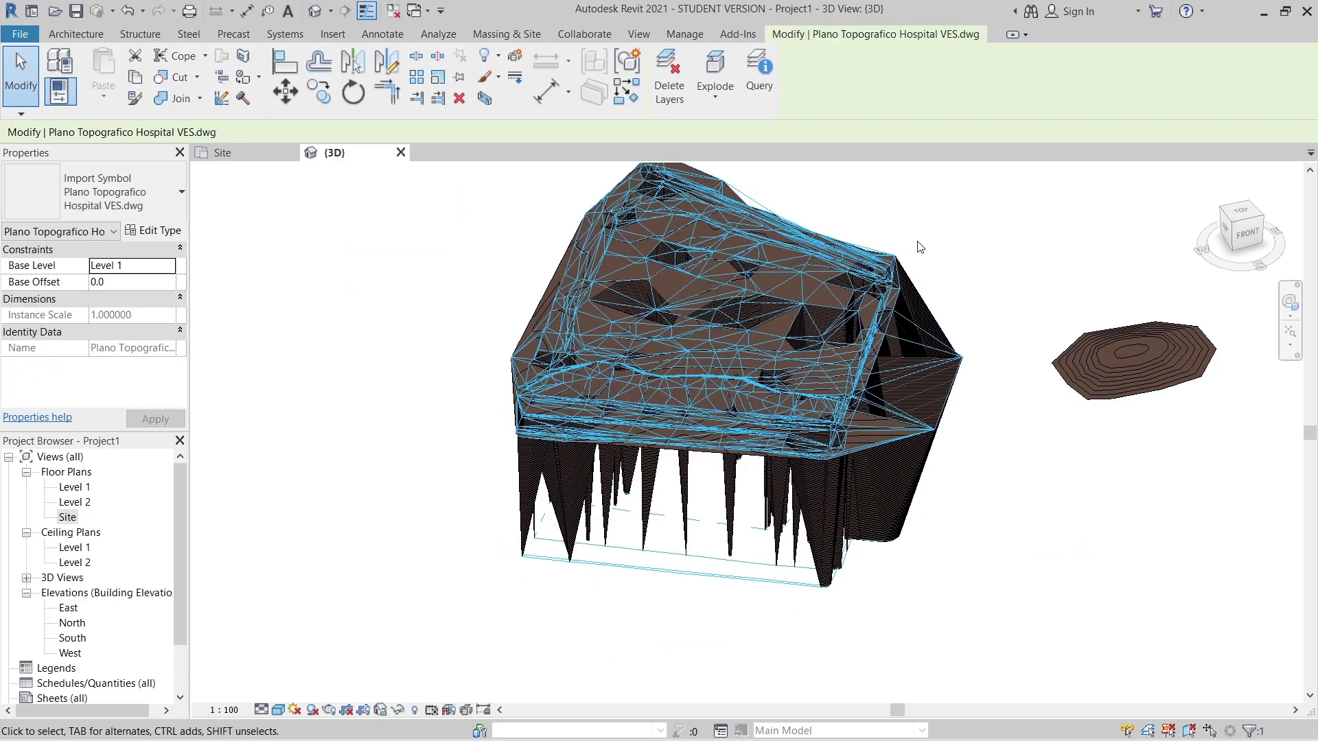
{"action": "key", "text": "Escape"}
{"action": "middle_click_drag", "start_coordinate": [870, 403], "coordinate": [876, 447], "text": "shift"}
{"action": "scroll", "coordinate": [544, 382], "scroll_direction": "up", "scroll_amount": 5}
{"action": "scroll", "coordinate": [559, 413], "scroll_direction": "down", "scroll_amount": 5}
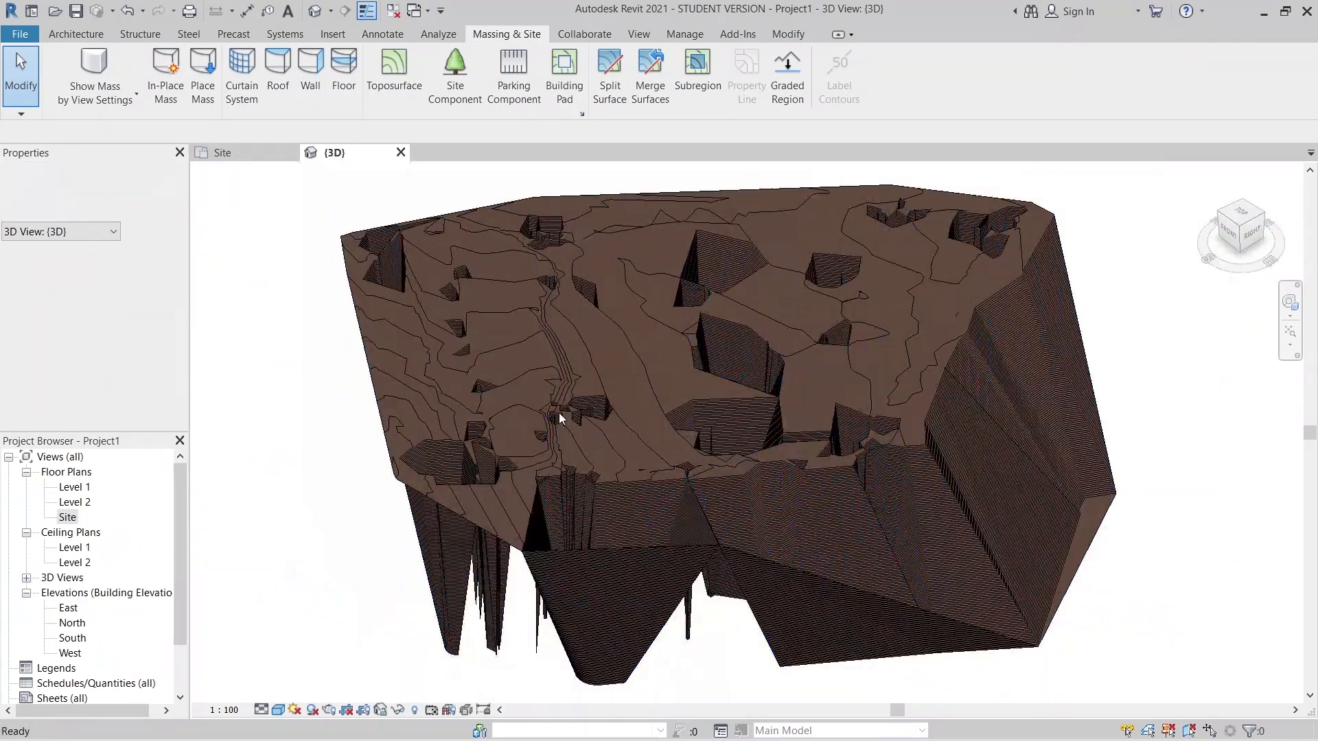
{"action": "middle_click_drag", "start_coordinate": [558, 414], "coordinate": [720, 385], "text": "shift"}
{"action": "scroll", "coordinate": [586, 349], "scroll_direction": "up", "scroll_amount": 5}
{"action": "middle_click_drag", "start_coordinate": [586, 350], "coordinate": [707, 343], "text": "shift"}
{"action": "middle_click_drag", "start_coordinate": [707, 343], "coordinate": [780, 385]}
{"action": "scroll", "coordinate": [676, 311], "scroll_direction": "up", "scroll_amount": 5}
{"action": "key", "text": "Escape"}
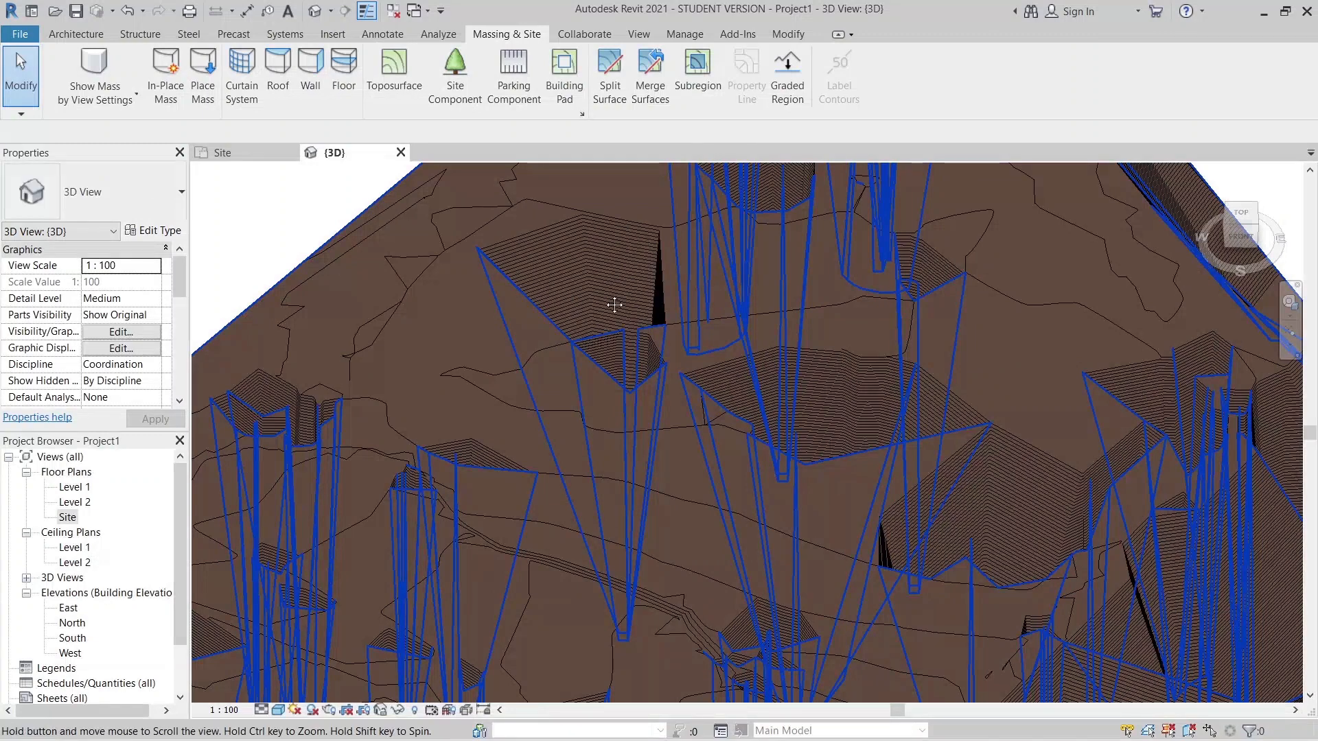
{"action": "scroll", "coordinate": [677, 295], "scroll_direction": "down", "scroll_amount": 3}
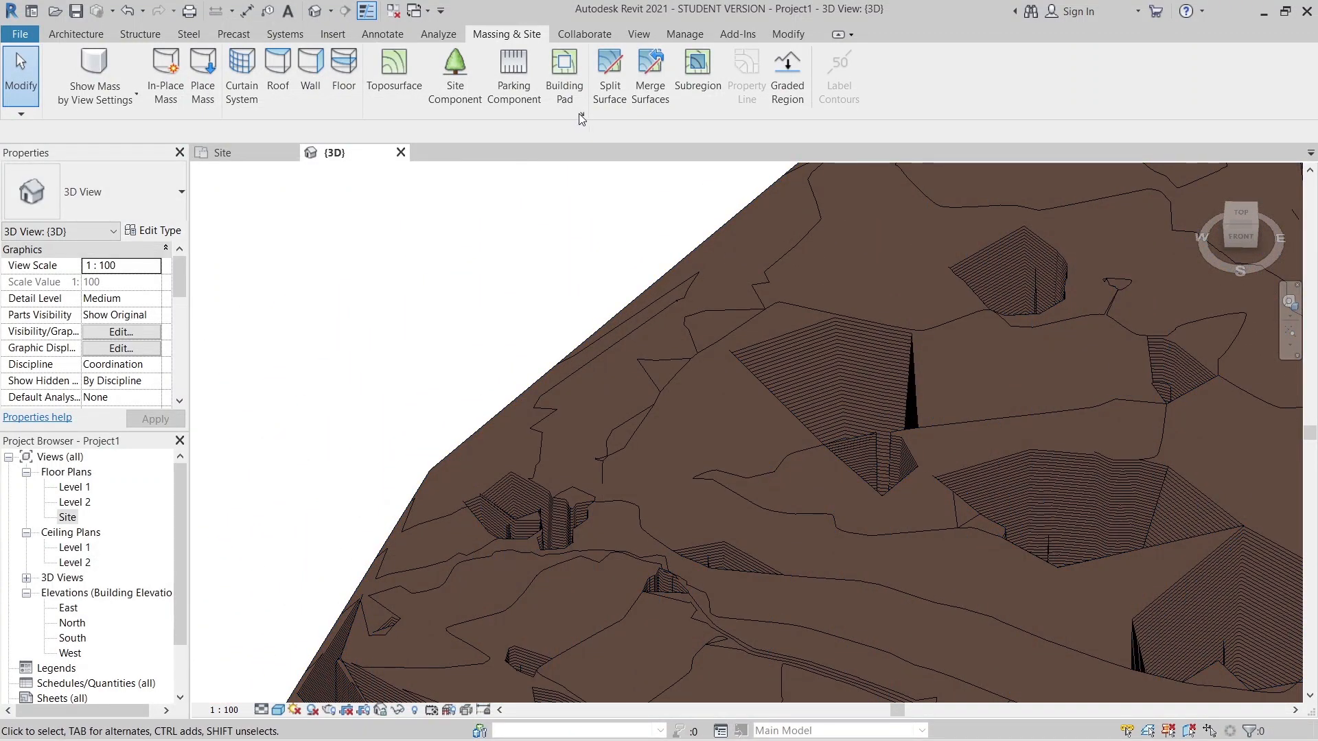
Step: Set the increment of the additional secondary contours to 5000 in the site settings and apply it to the toposurfaces
{"action": "left_click", "coordinate": [583, 114]}
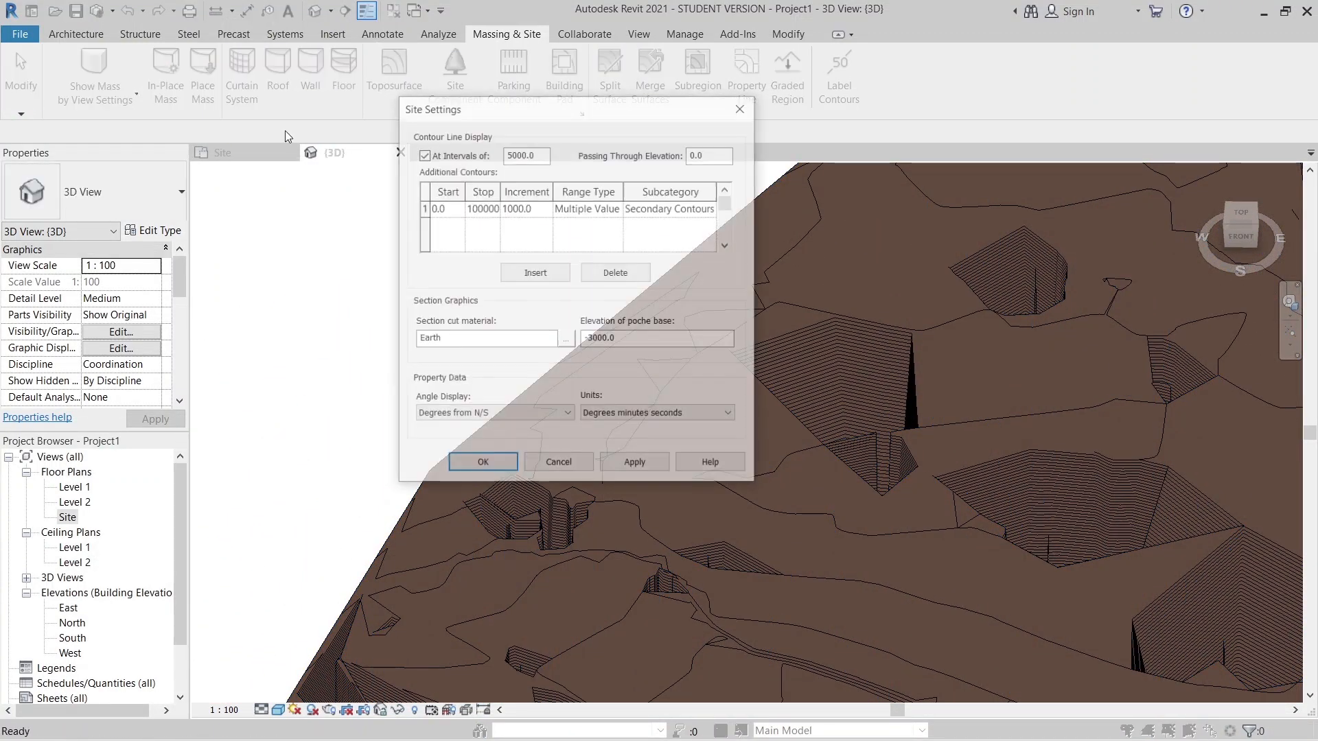
{"action": "double_click", "coordinate": [522, 211]}
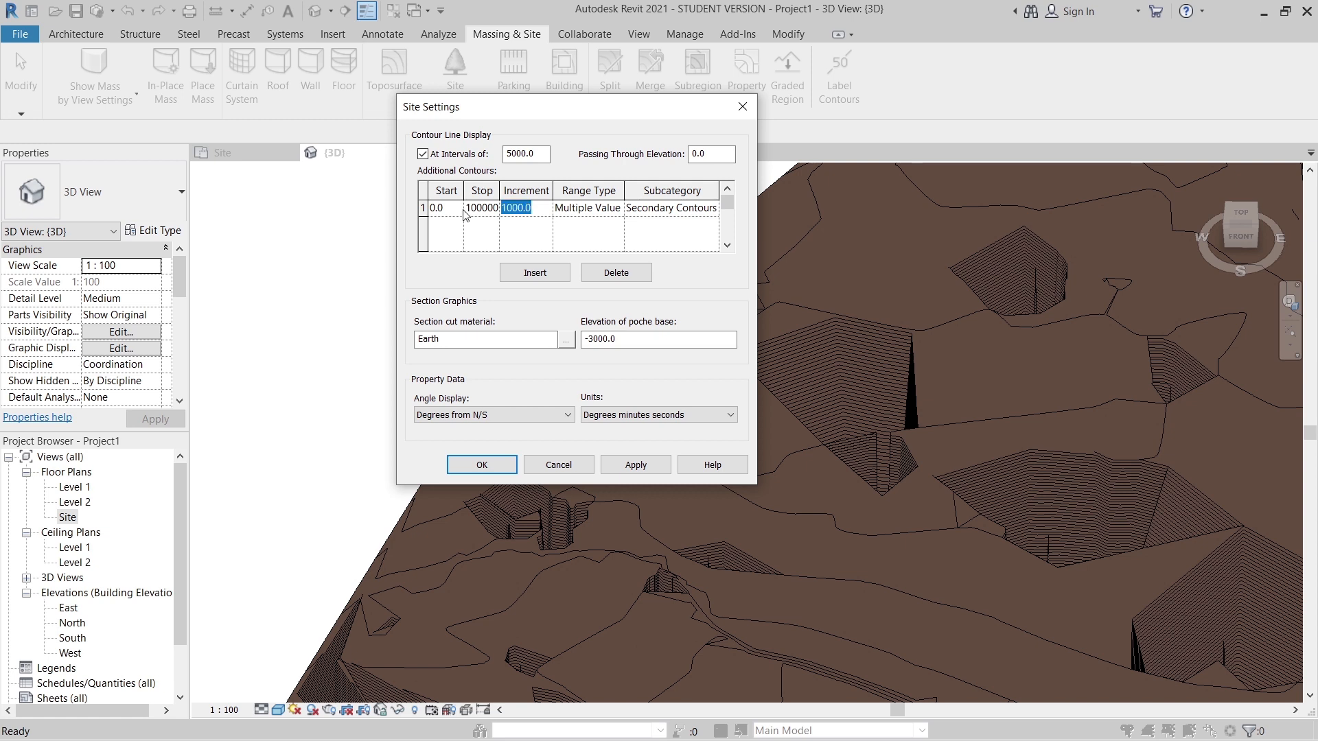
{"action": "type", "text": "5000"}
{"action": "key", "text": "Tab"}
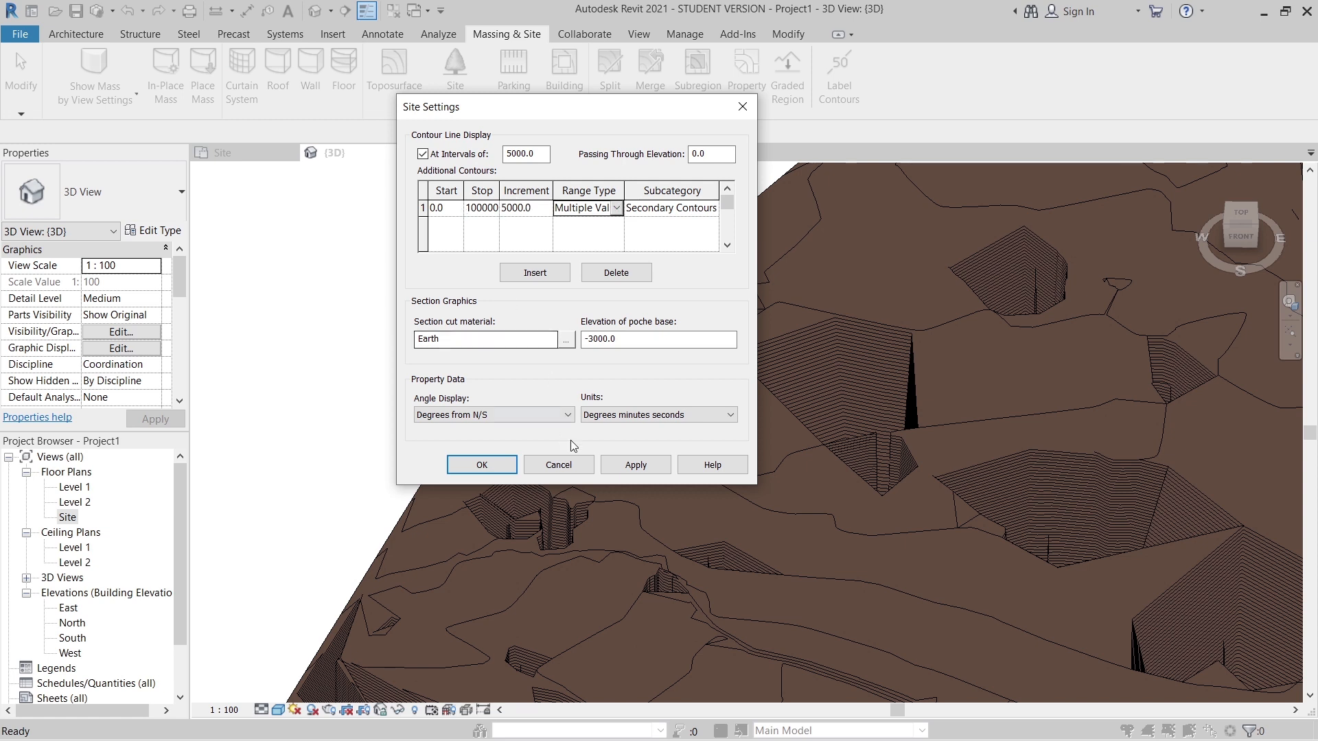
{"action": "left_click", "coordinate": [635, 465]}
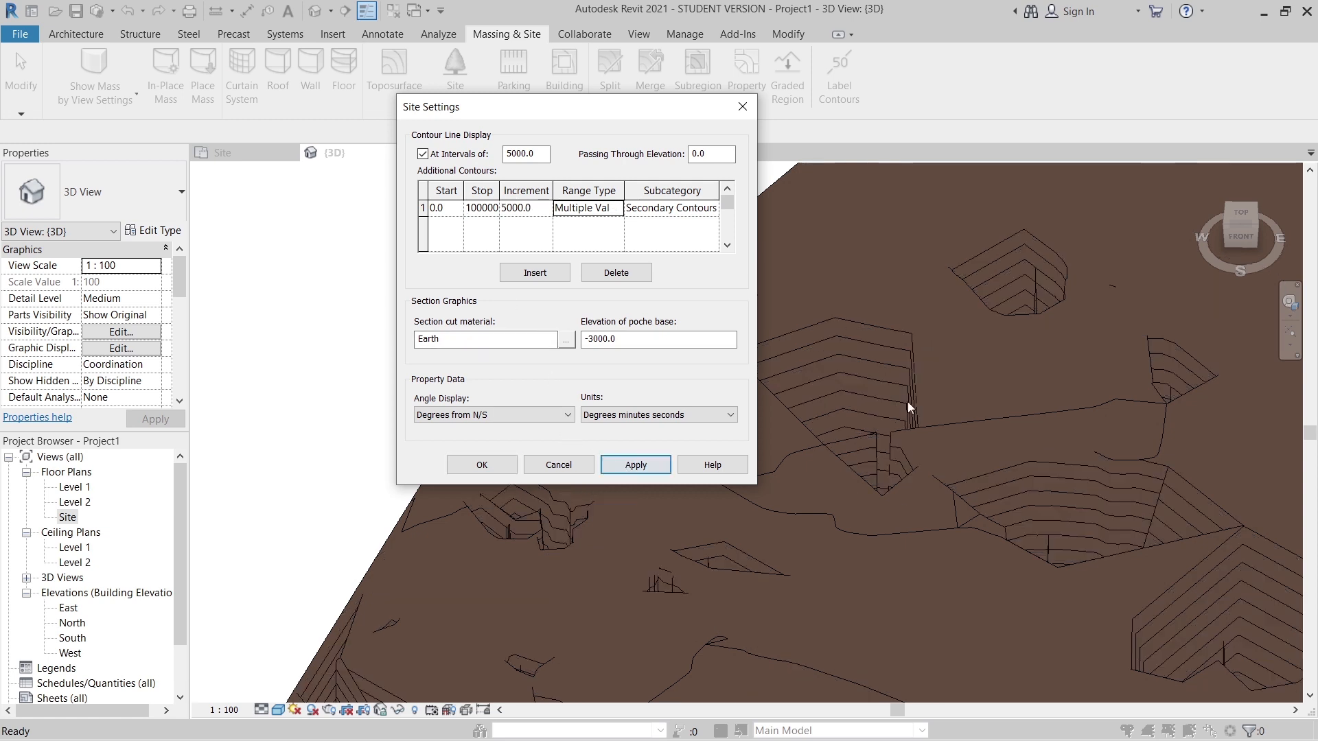
{"action": "left_click", "coordinate": [481, 464]}
{"action": "scroll", "coordinate": [944, 381], "scroll_direction": "down", "scroll_amount": 5}
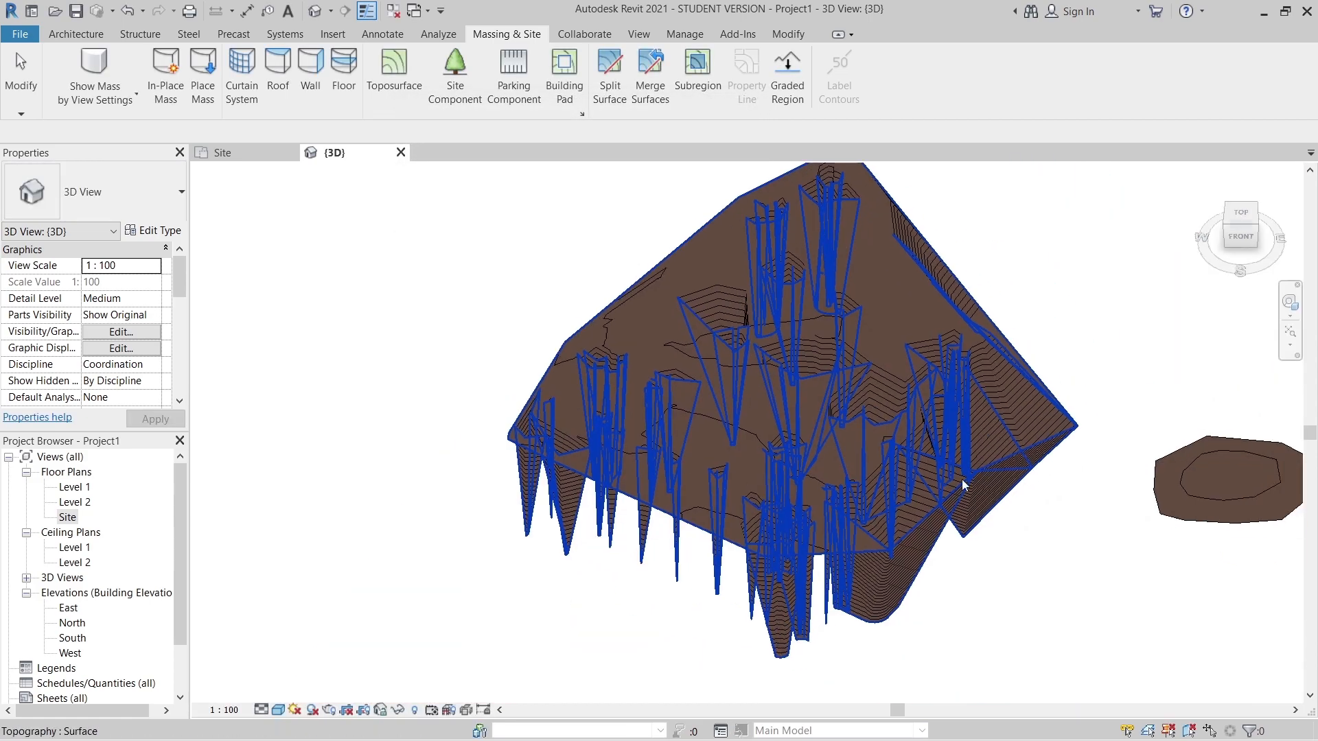
{"action": "middle_click_drag", "start_coordinate": [962, 479], "coordinate": [709, 599], "text": "shift"}
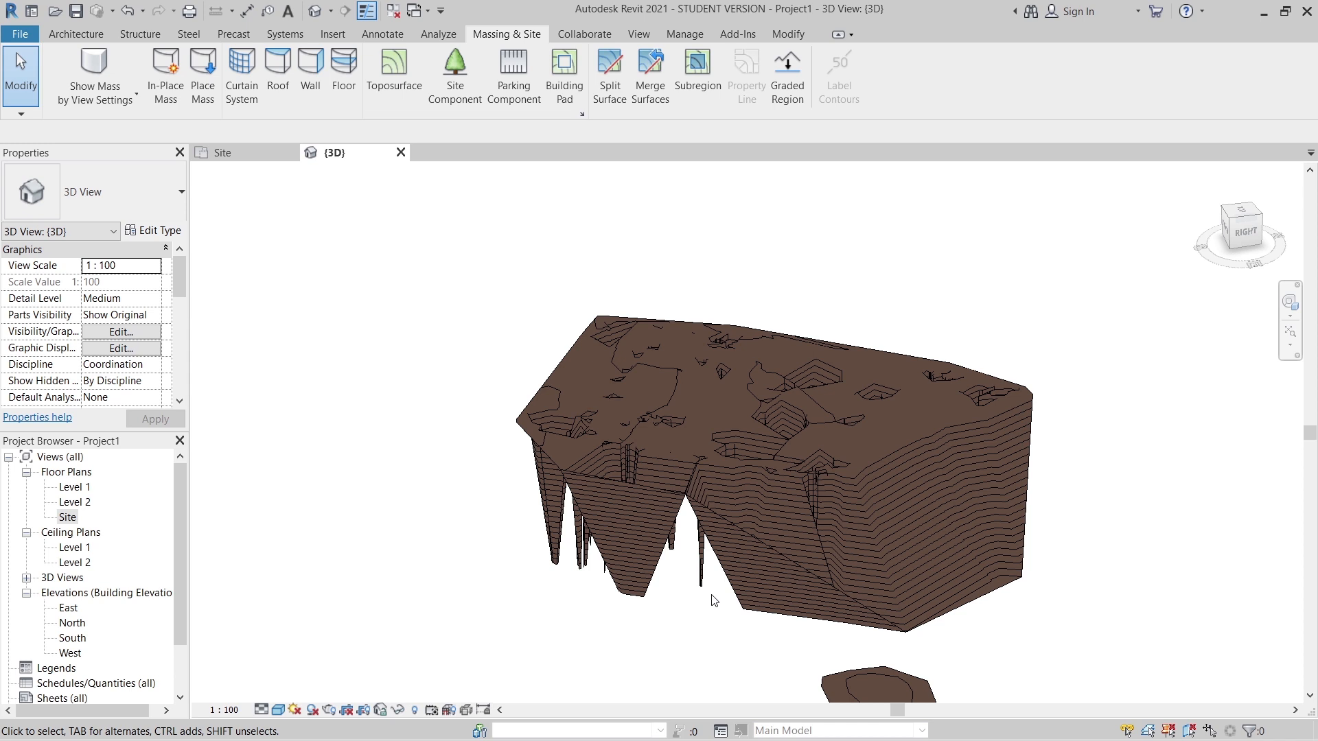
{"action": "scroll", "coordinate": [662, 297], "scroll_direction": "down", "scroll_amount": 5}
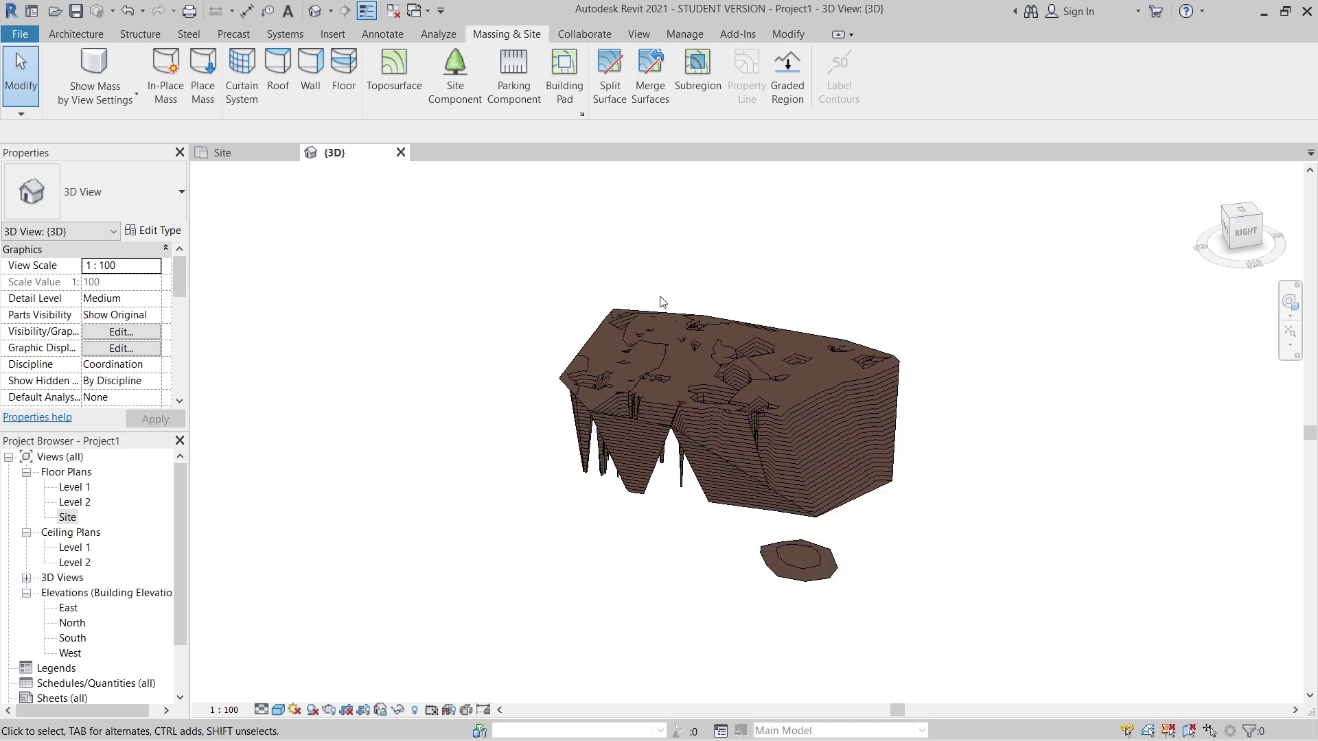
{"action": "middle_click_drag", "start_coordinate": [718, 268], "coordinate": [750, 380], "text": "shift"}
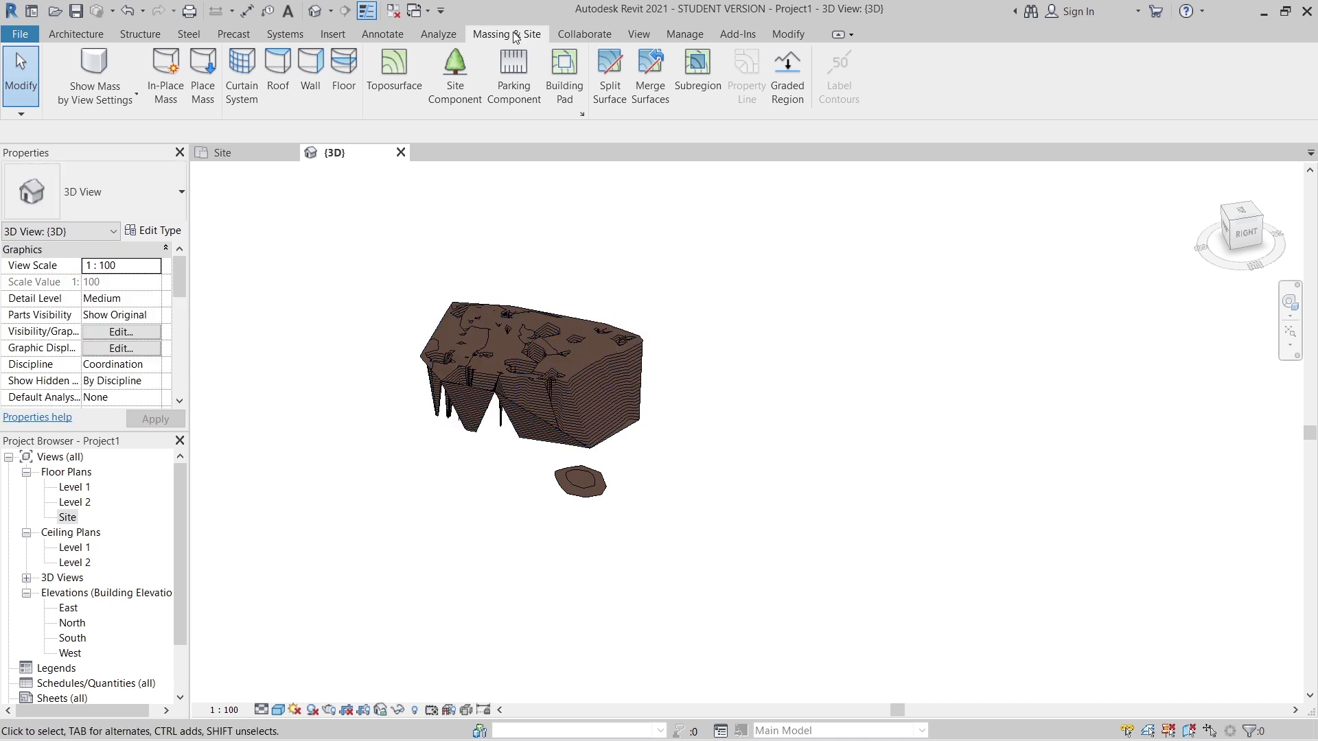
Step: Minimize Revit and OBS to reach the Windows desktop and open its list of new file types
{"action": "left_click", "coordinate": [519, 71]}
{"action": "left_click", "coordinate": [1263, 12]}
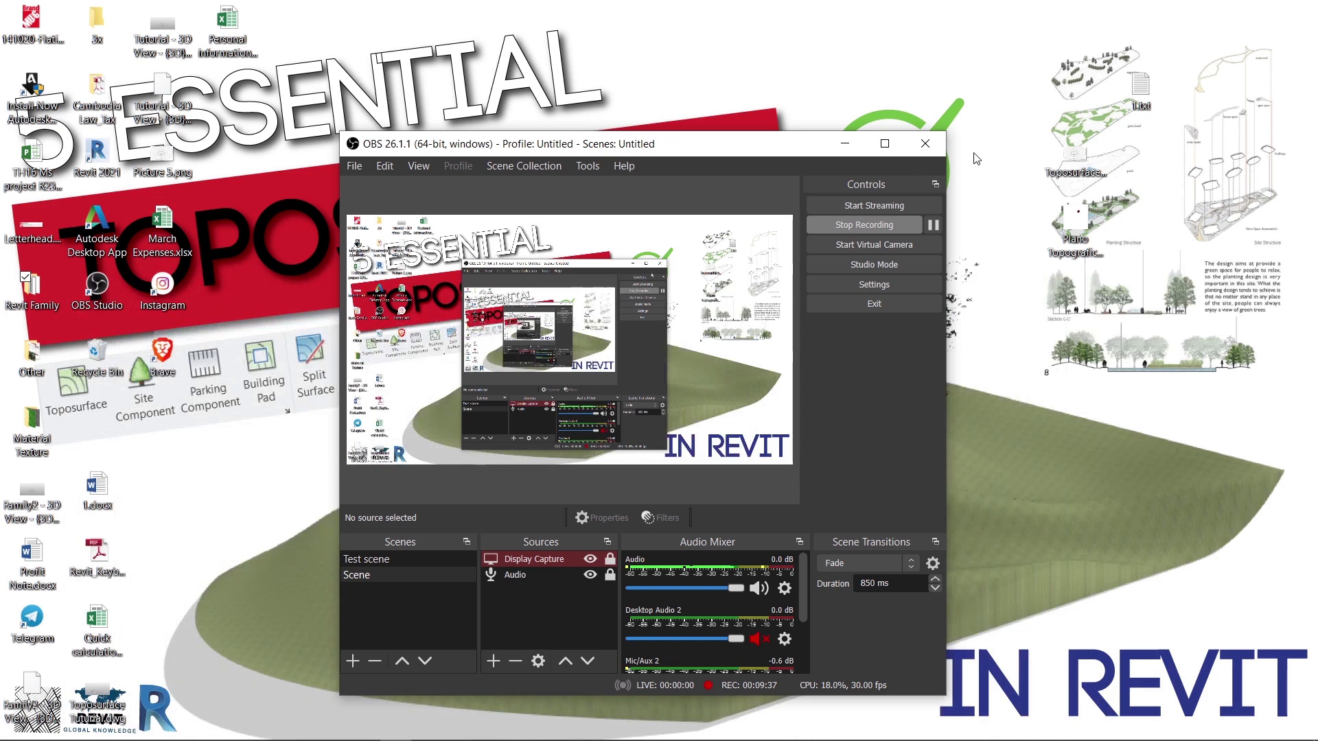
{"action": "left_click", "coordinate": [844, 144]}
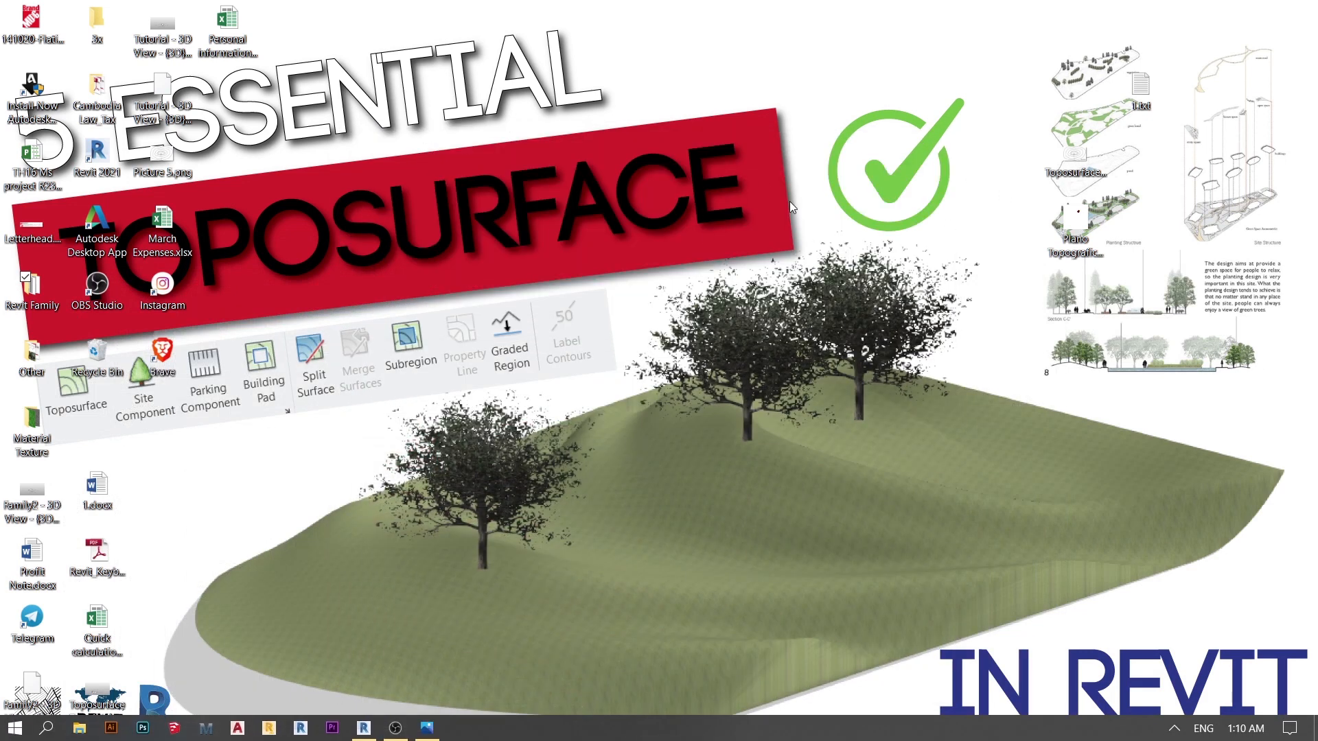
{"action": "right_click", "coordinate": [750, 258]}
{"action": "mouse_move", "coordinate": [650, 445]}
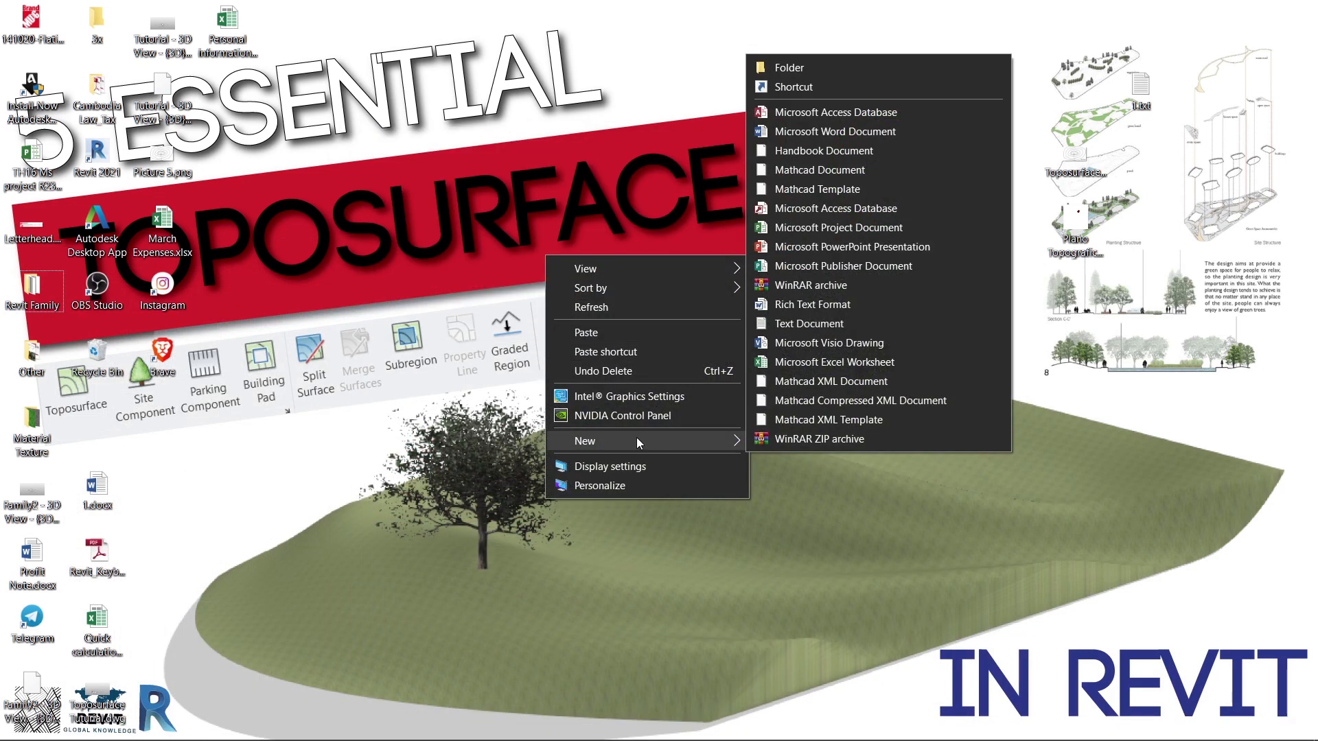